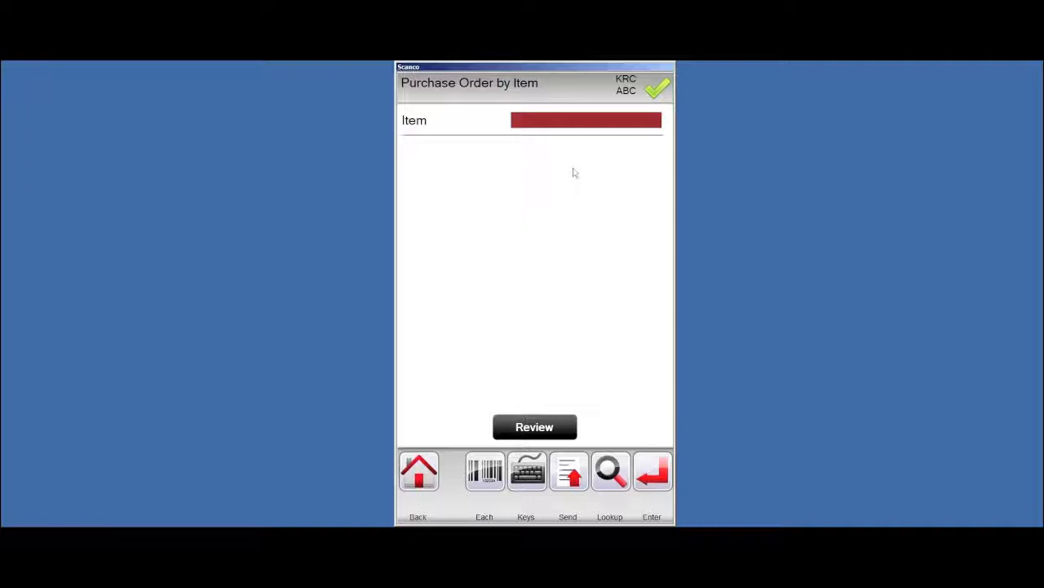
# Receive 1 unit of item 1001-HON-H252 on order 0010017 into bin A10L
pyautogui.write('1001-HON-H252')
pyautogui.press('Return')
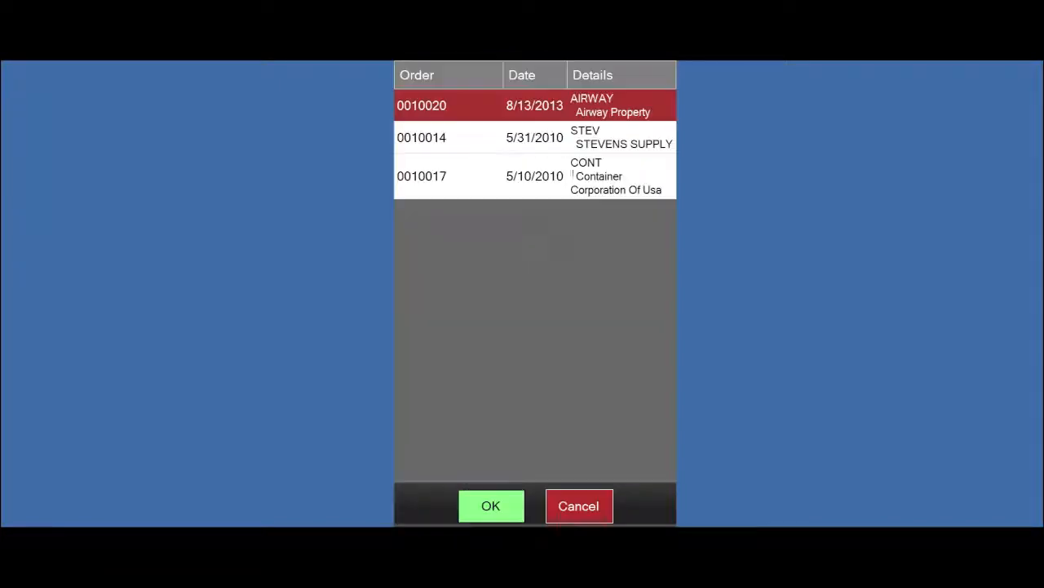
pyautogui.doubleClick(456, 186)
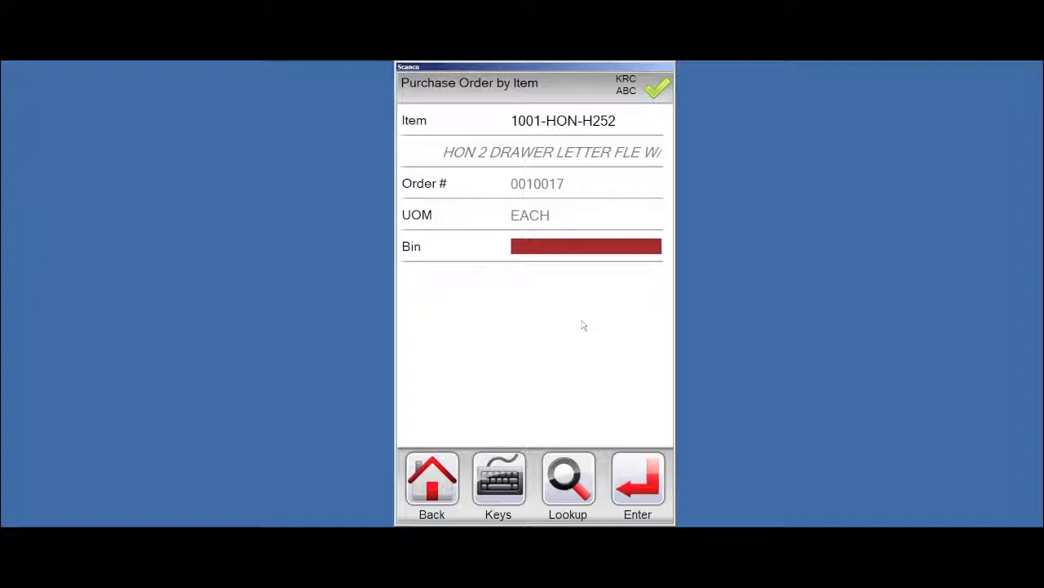
pyautogui.write('A10L')
pyautogui.press('Return')
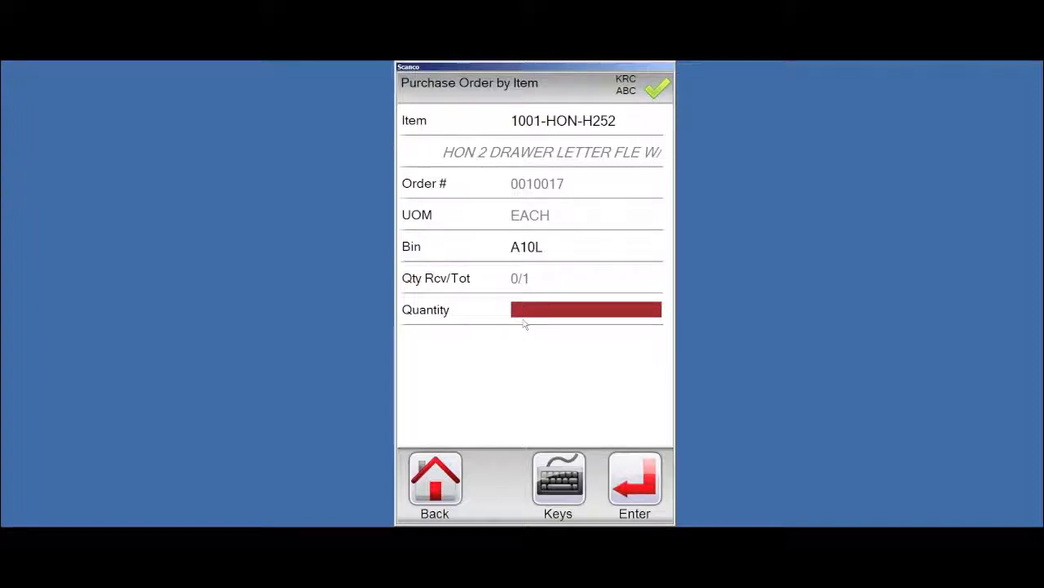
pyautogui.write('1')
pyautogui.press('Return')
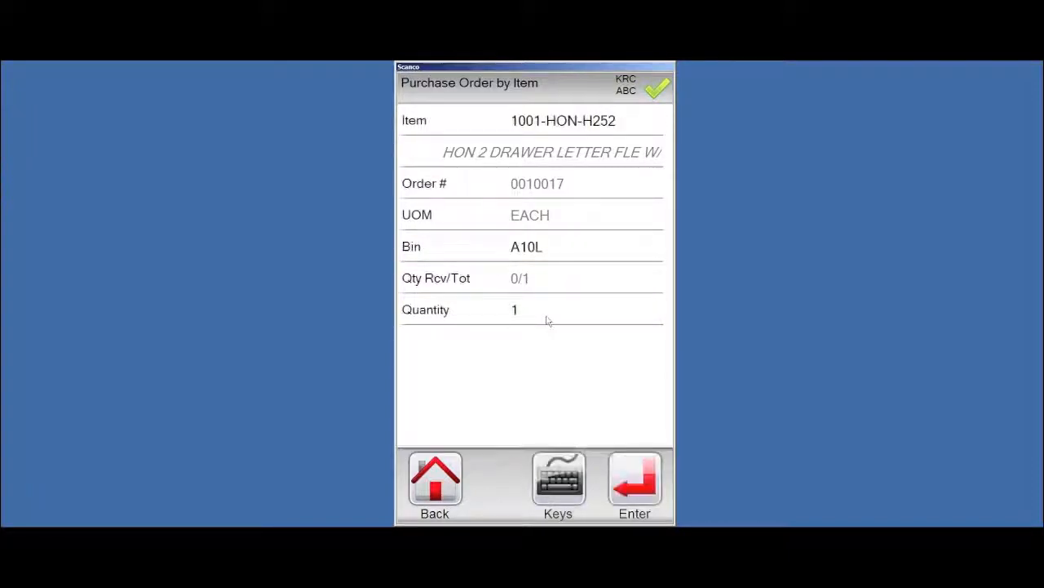
pyautogui.write('6')
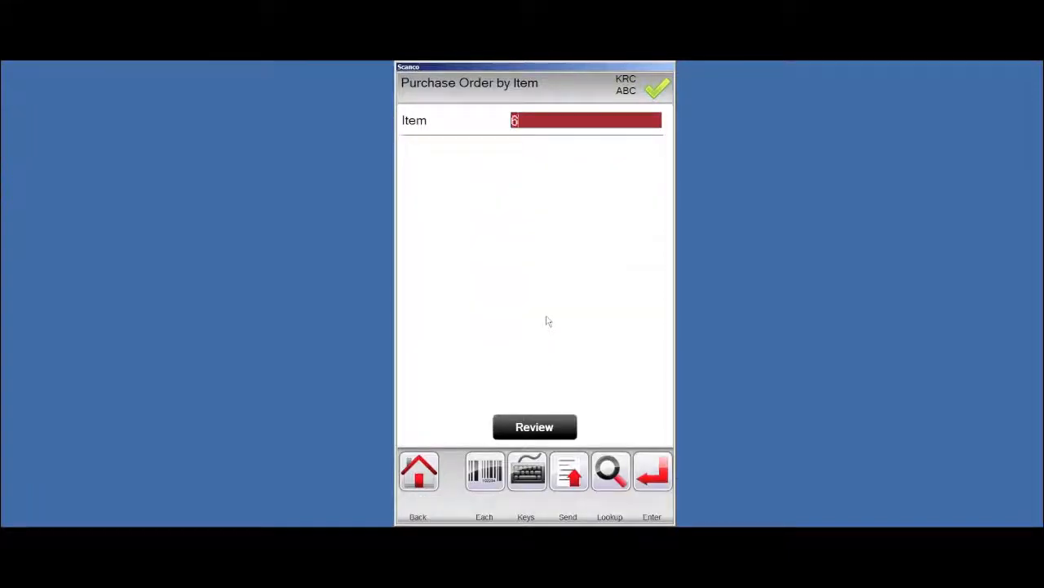
pyautogui.write('655')
# Receive 5 of item 6655 on order 0010024 into bin B10L, then return to the receiving menu
pyautogui.press('Return')
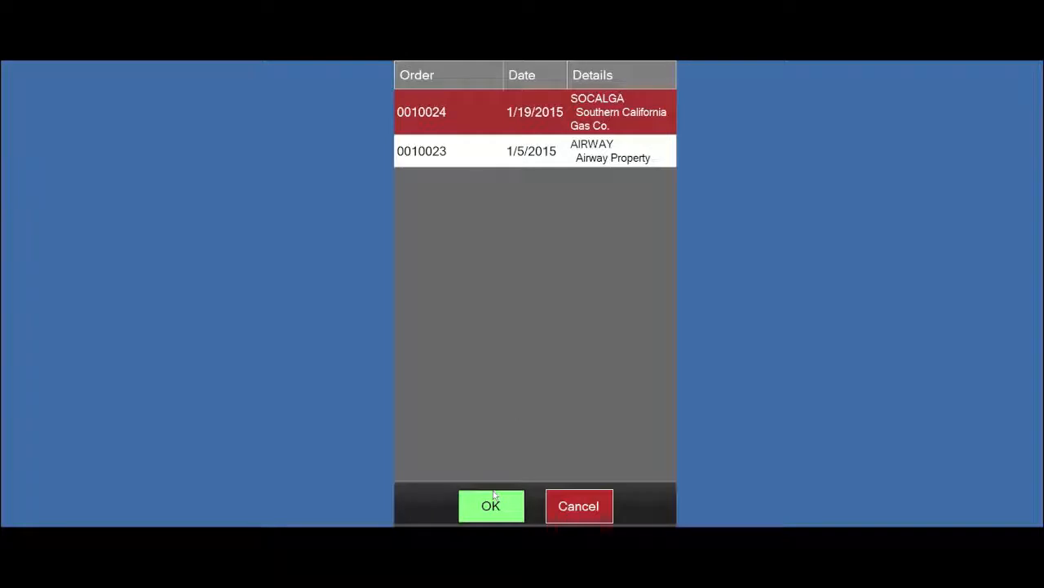
pyautogui.click(493, 496)
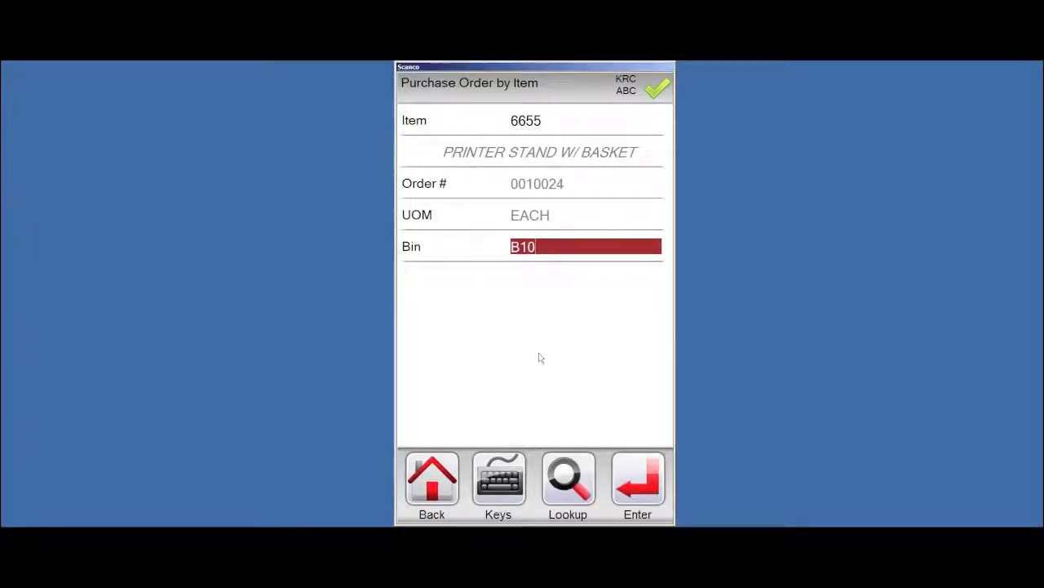
pyautogui.write('L')
pyautogui.press('Return')
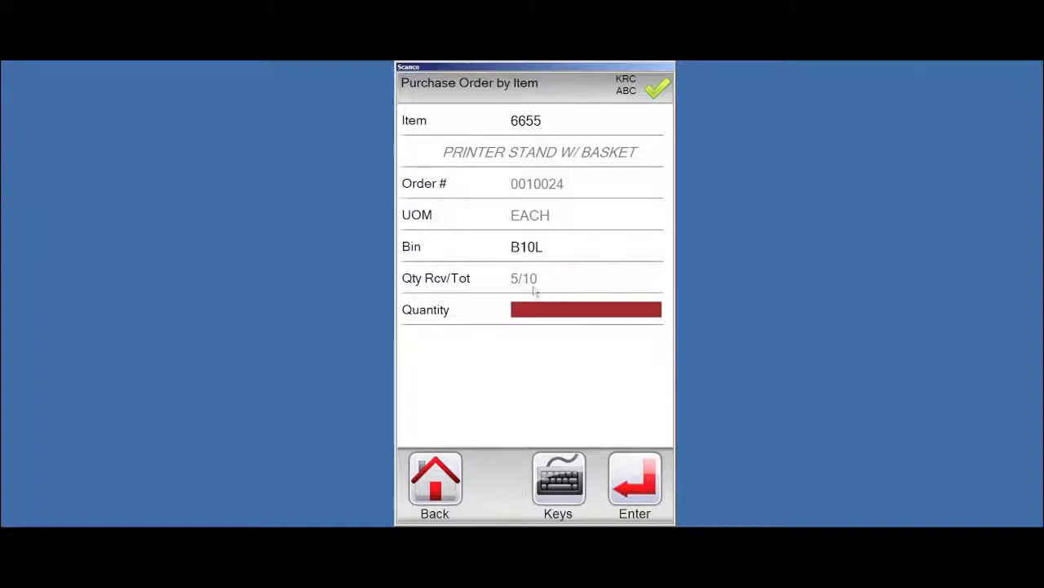
pyautogui.write('5')
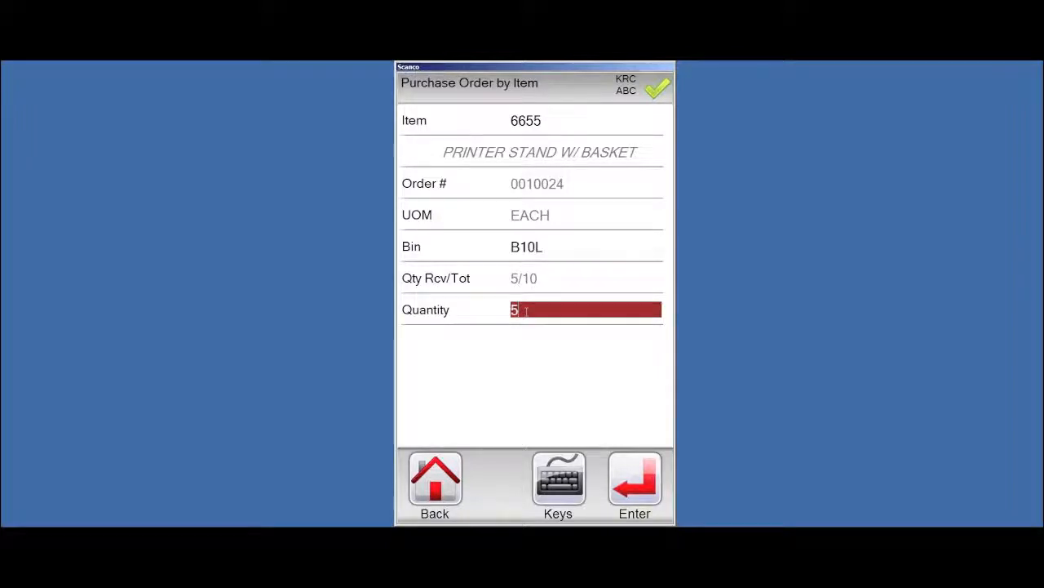
pyautogui.press('Return')
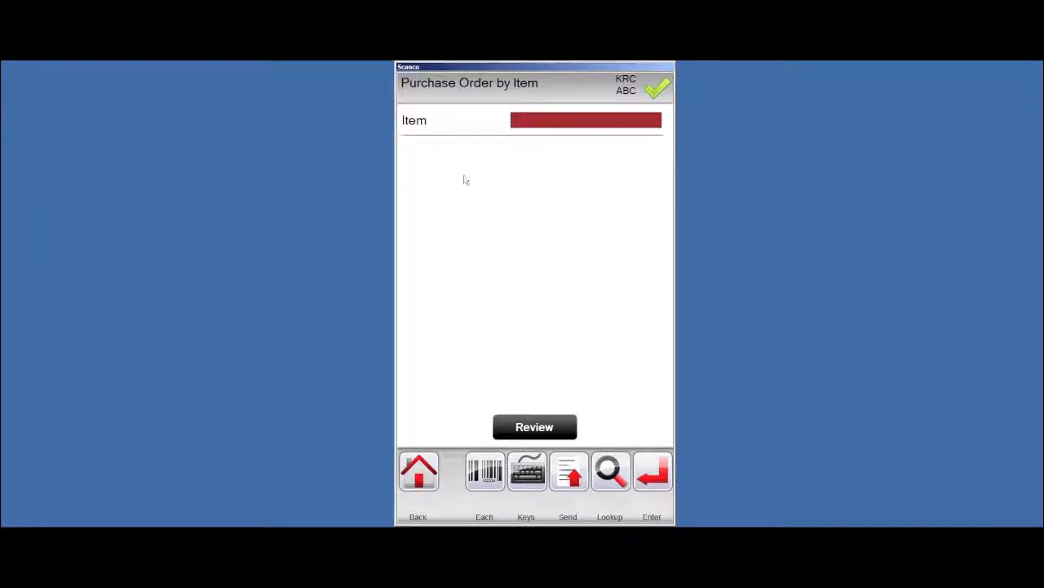
pyautogui.click(429, 482)
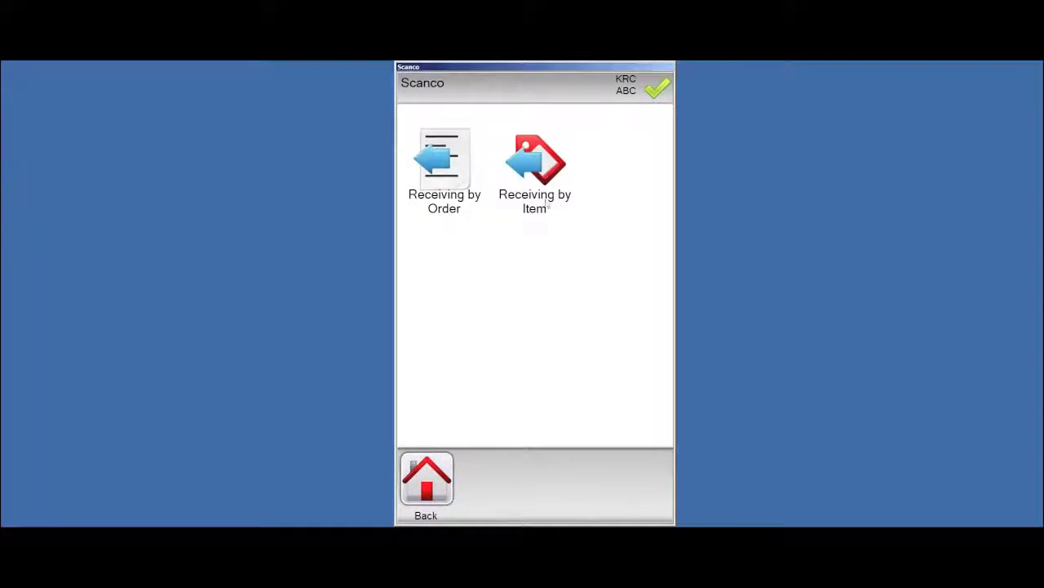
# Start an RMA Receipt from the Advanced menu and enter RMA 0000008
pyautogui.click(425, 488)
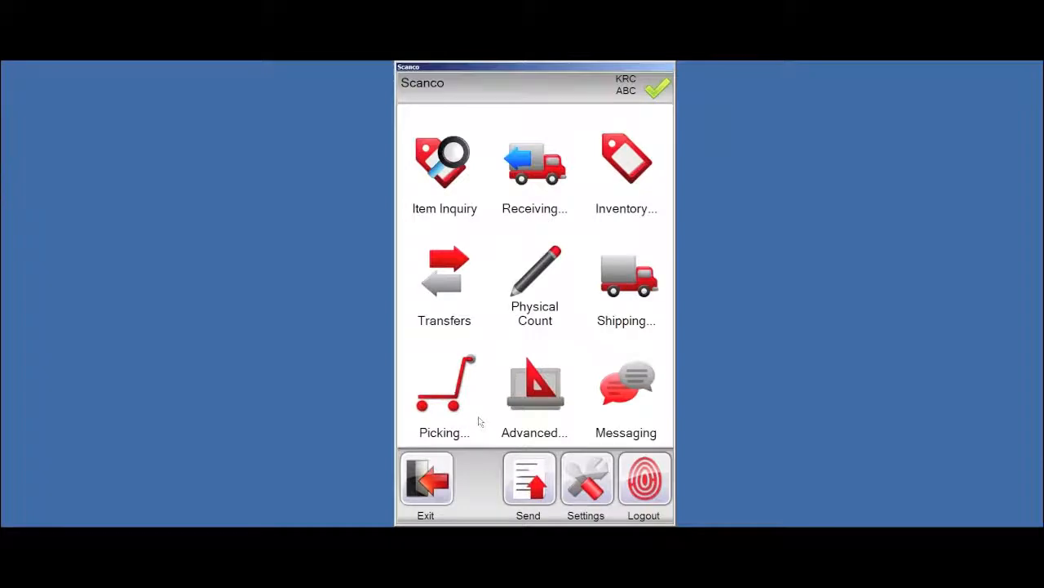
pyautogui.click(534, 404)
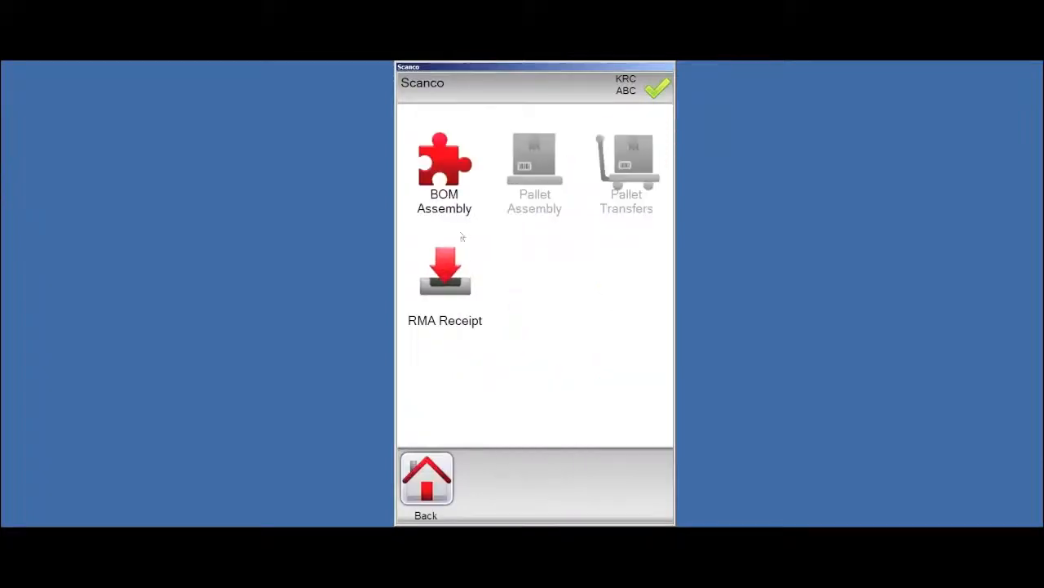
pyautogui.click(445, 279)
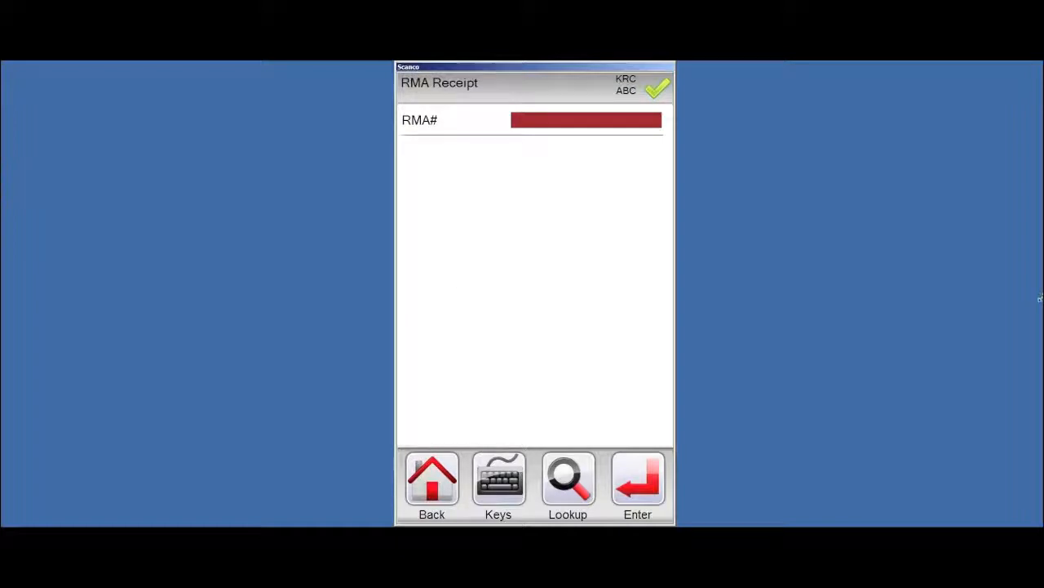
pyautogui.click(565, 483)
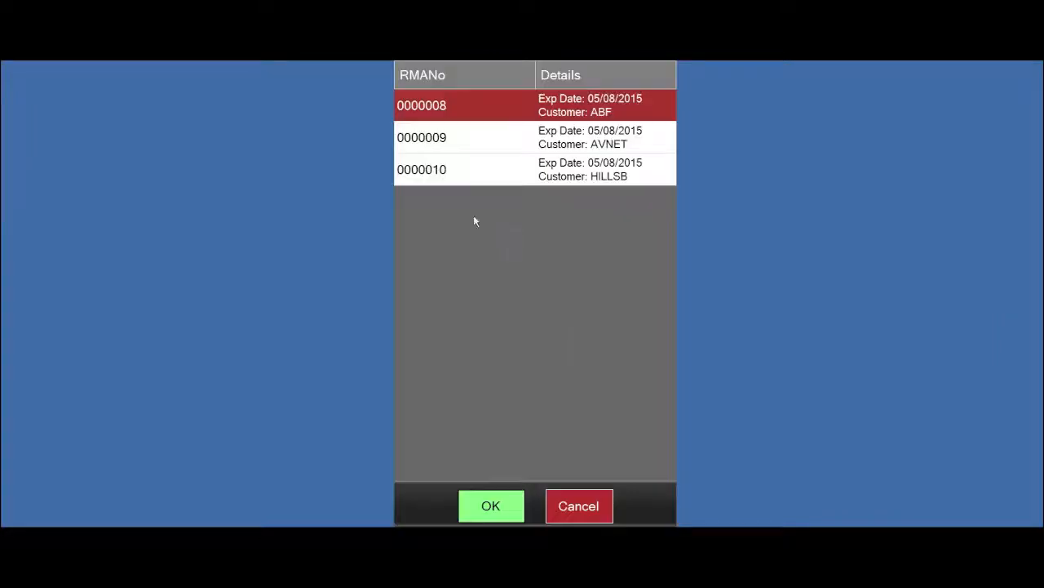
pyautogui.click(582, 506)
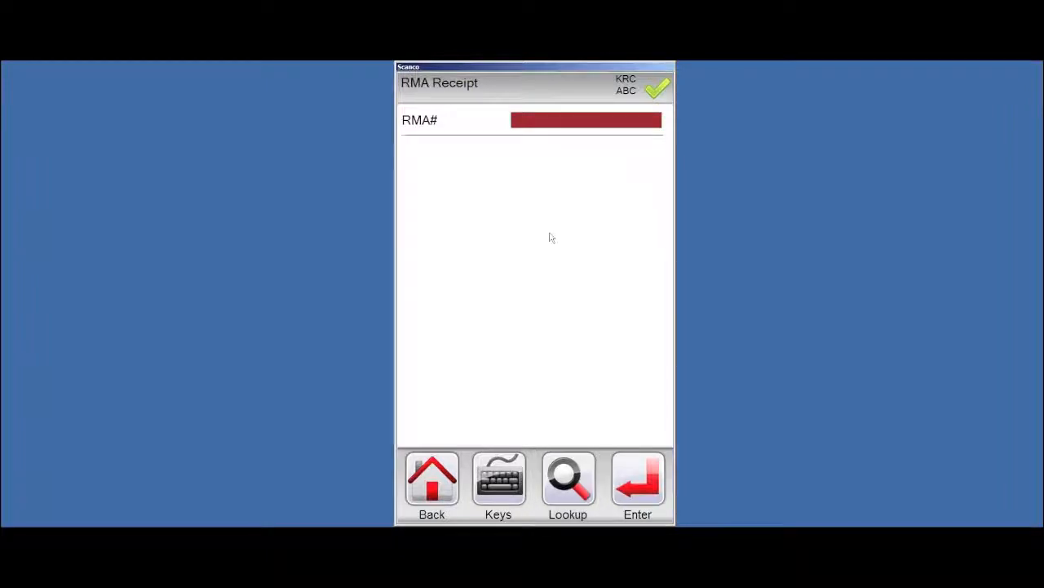
pyautogui.write('0000008')
pyautogui.press('Return')
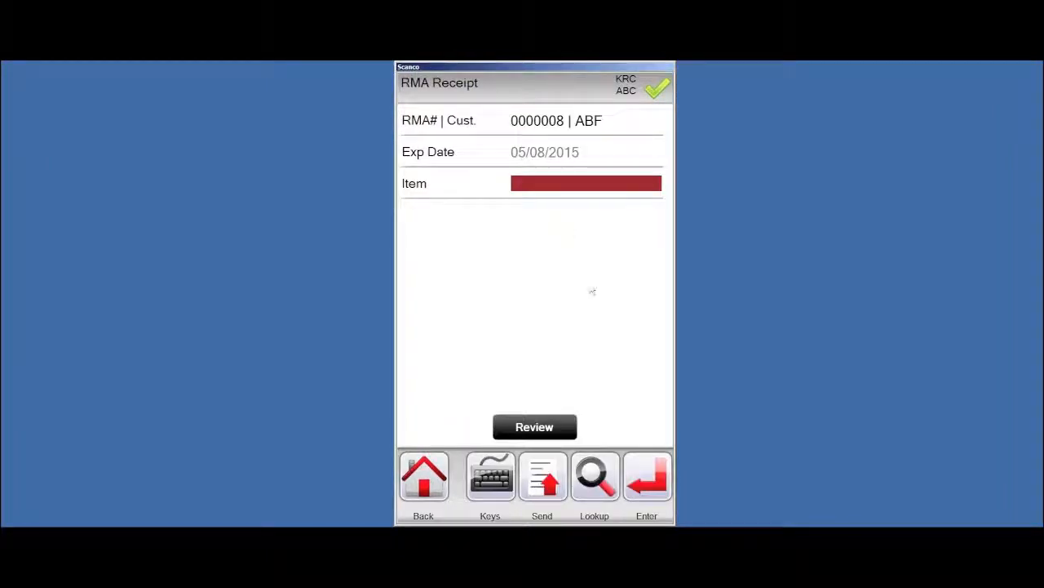
# Pick item 1001-HON-H252 from the RMA item lookup and receive 2 into bin A10L
pyautogui.click(595, 478)
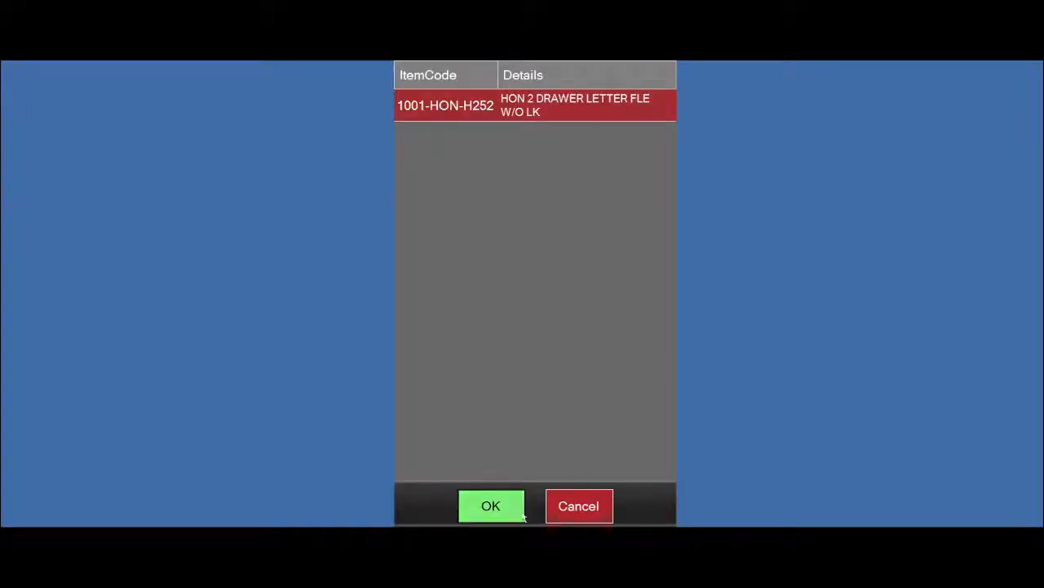
pyautogui.click(573, 513)
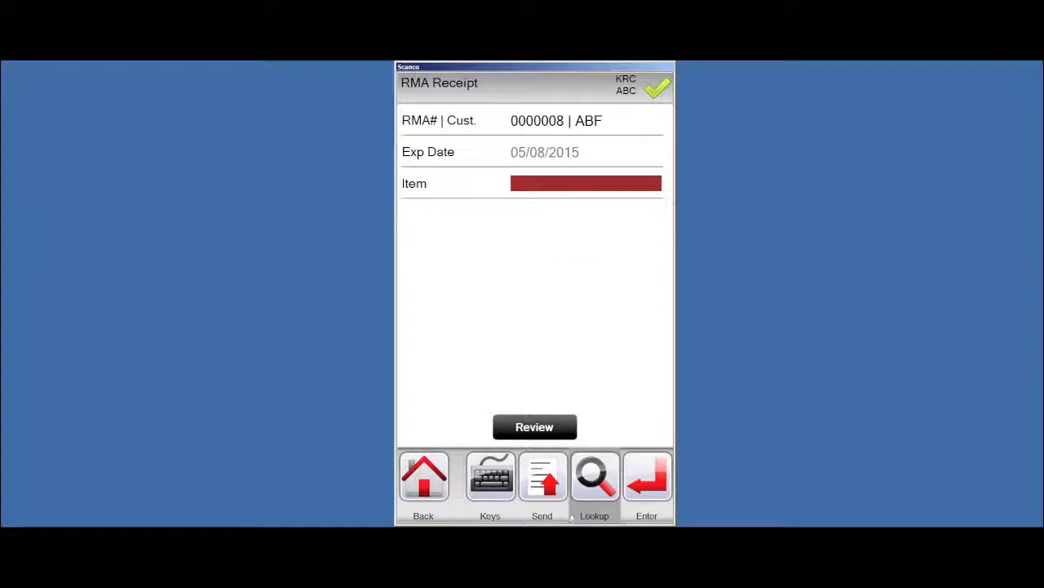
pyautogui.click(593, 481)
pyautogui.click(490, 506)
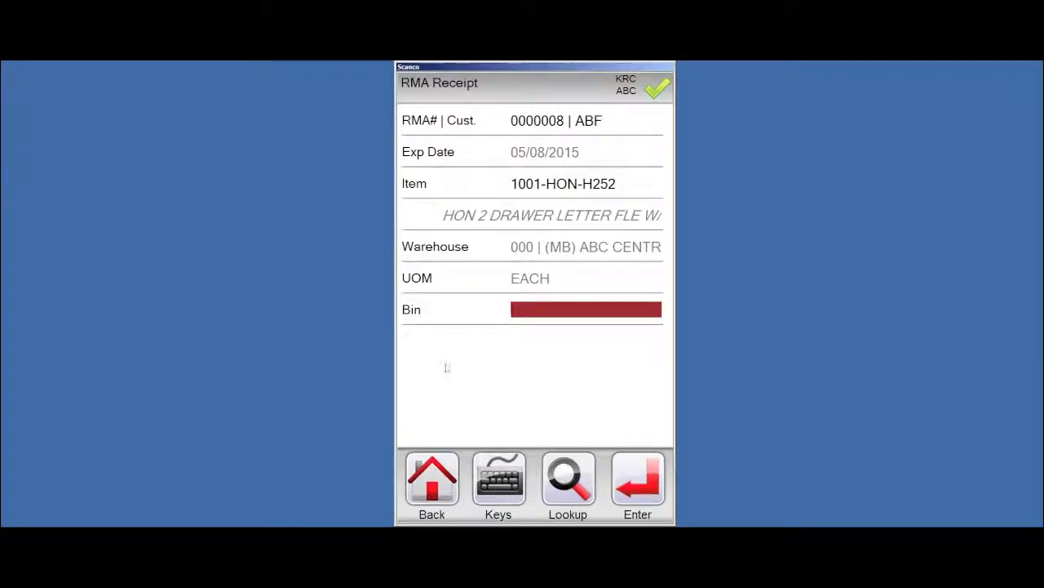
pyautogui.write('A10L')
pyautogui.press('Return')
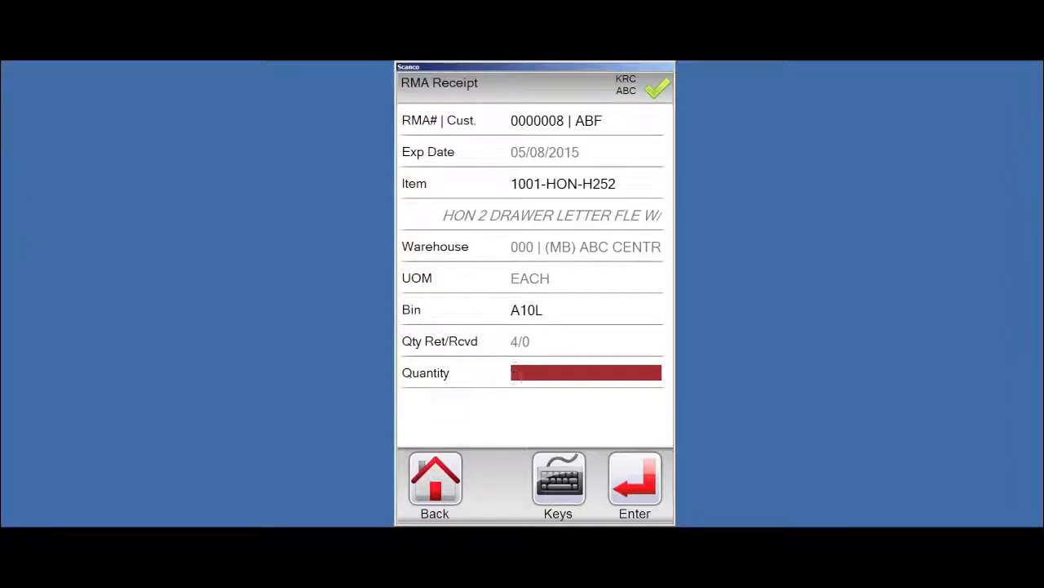
pyautogui.write('2')
pyautogui.press('Return')
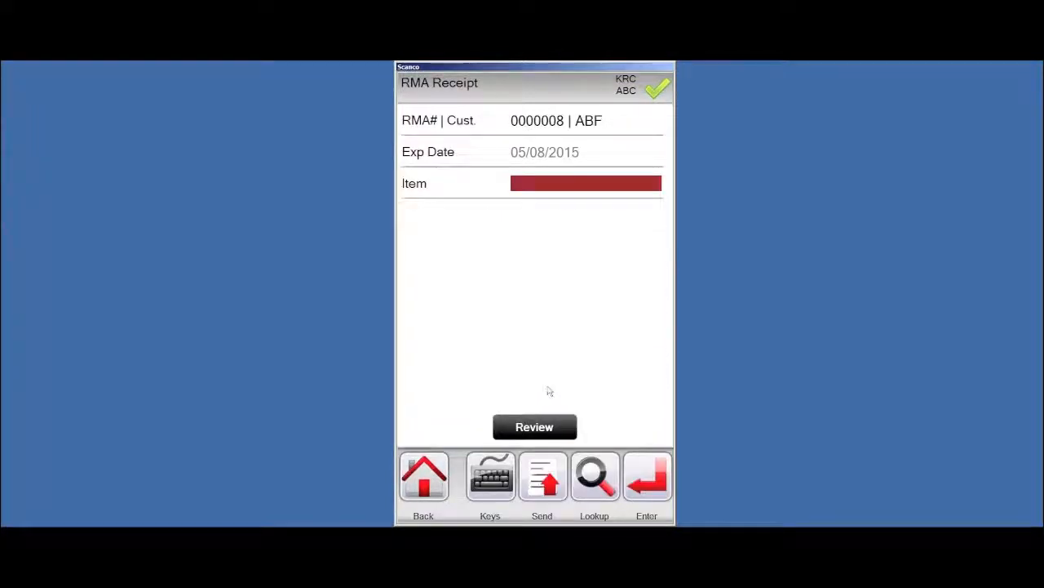
# Receive the remaining 2 of item 1001-HON-H252 from the lookup into bin A10L
pyautogui.click(594, 468)
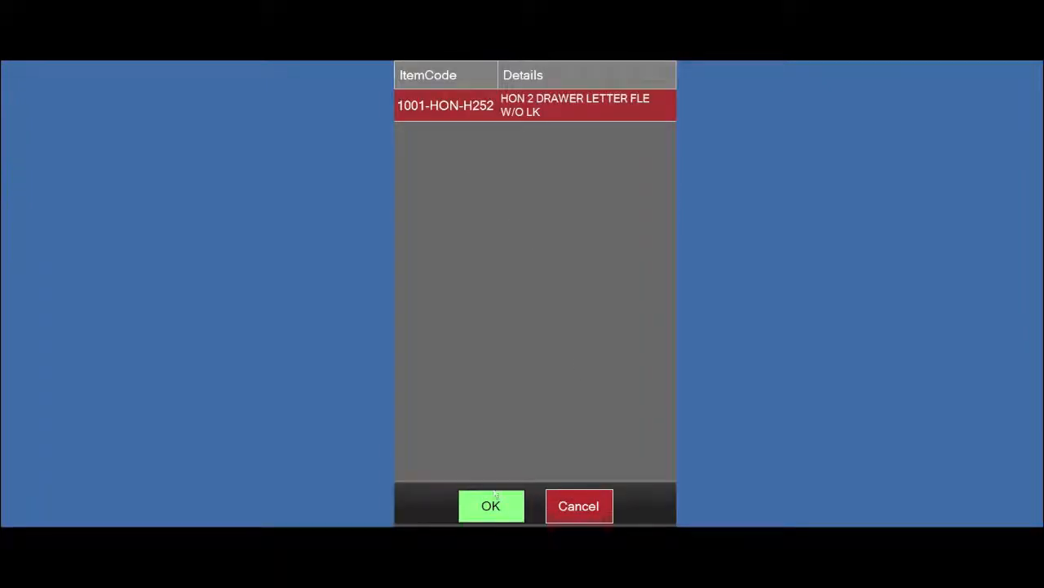
pyautogui.click(491, 506)
pyautogui.write('A10L')
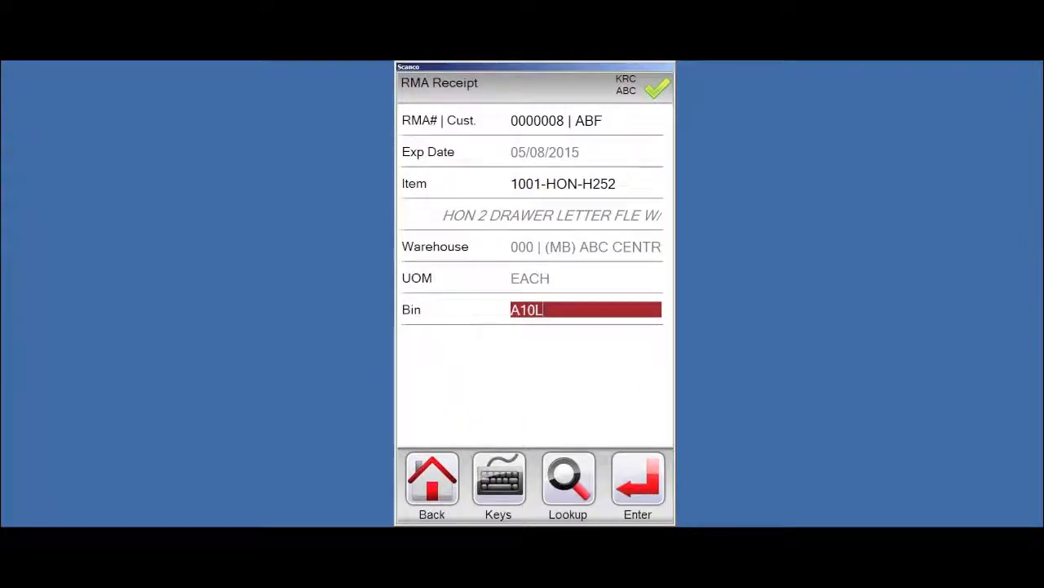
pyautogui.press('Return')
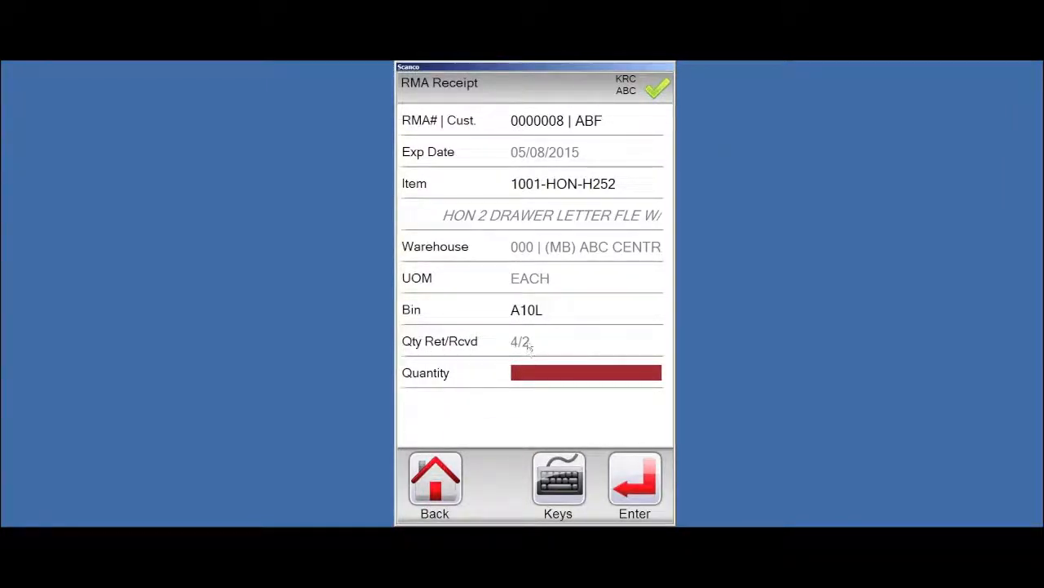
pyautogui.write('2')
pyautogui.press('Return')
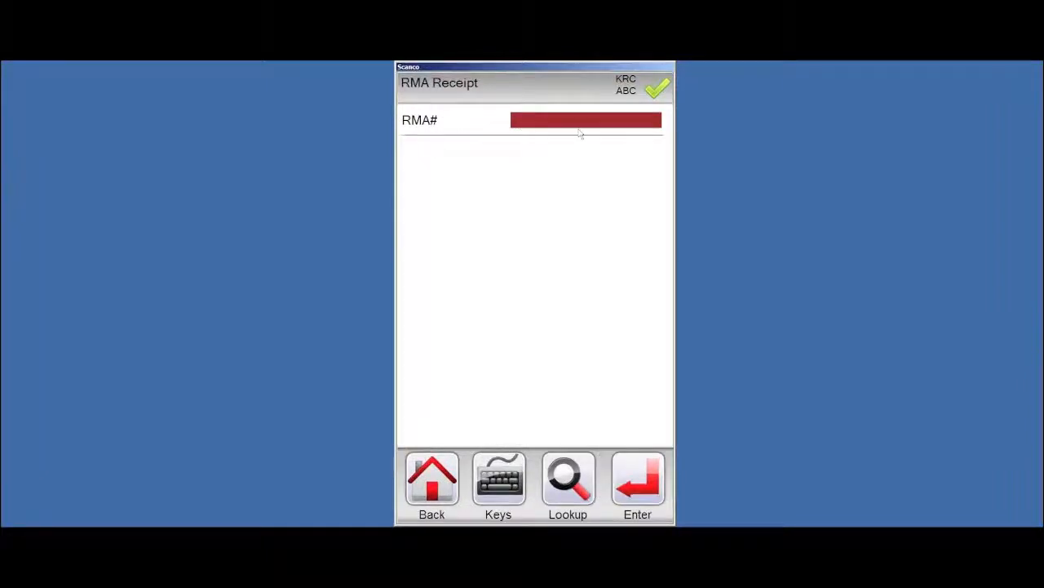
# Enter RMA 0000009 with item 1001-HON-H254LK, which is not found on it
pyautogui.write('0000009')
pyautogui.press('Return')
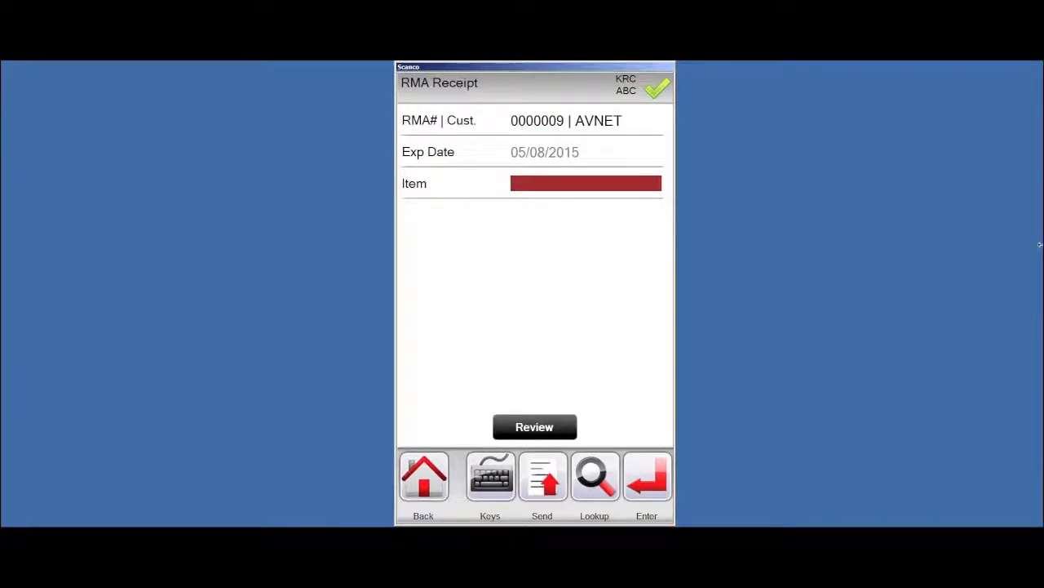
pyautogui.write('1001-HON-H254LK')
pyautogui.press('Return')
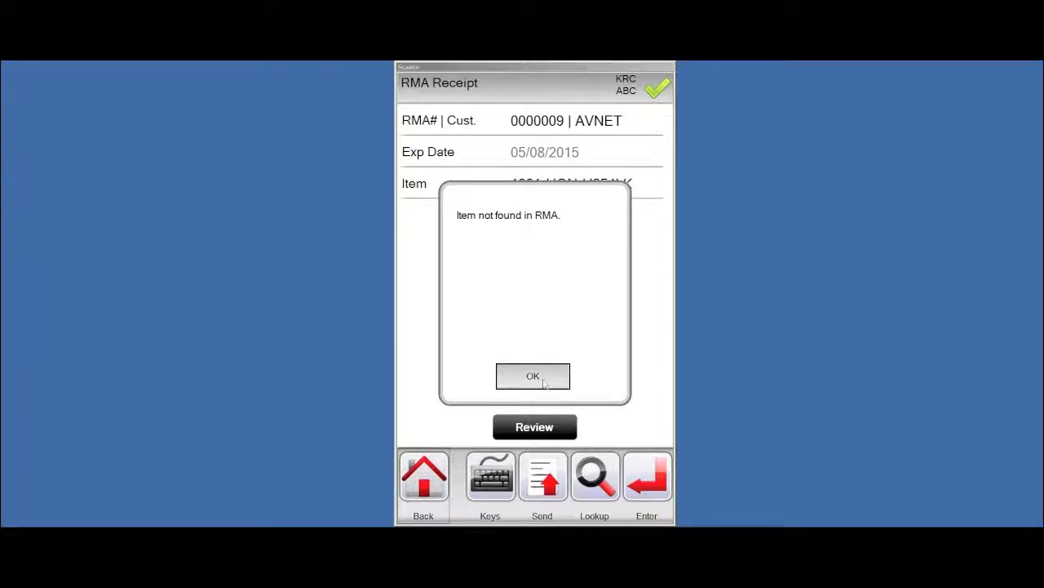
# Dismiss the item-not-found message and back out of the RMA Receipt screen
pyautogui.click(548, 383)
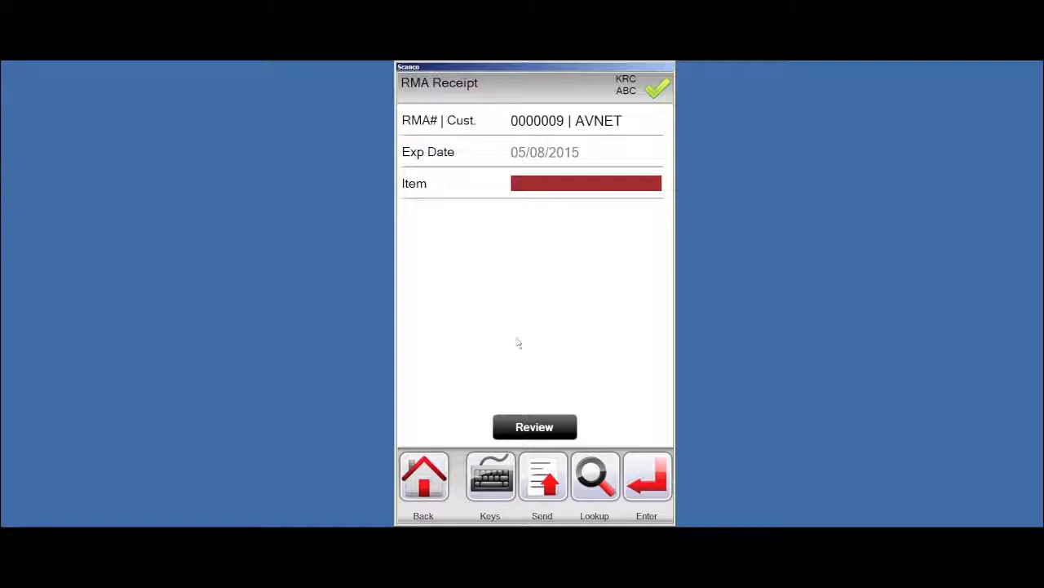
pyautogui.click(431, 481)
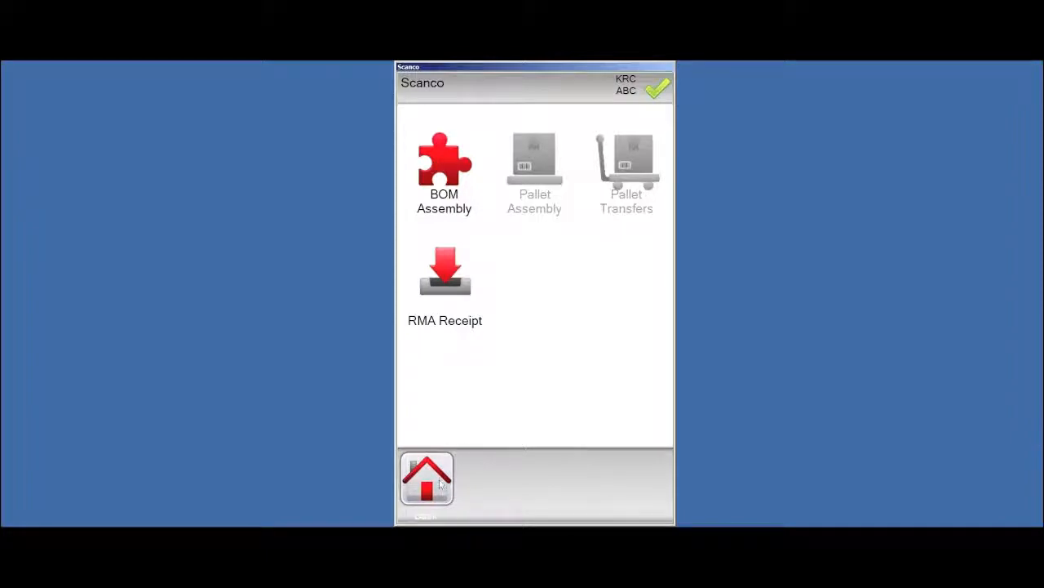
pyautogui.click(440, 484)
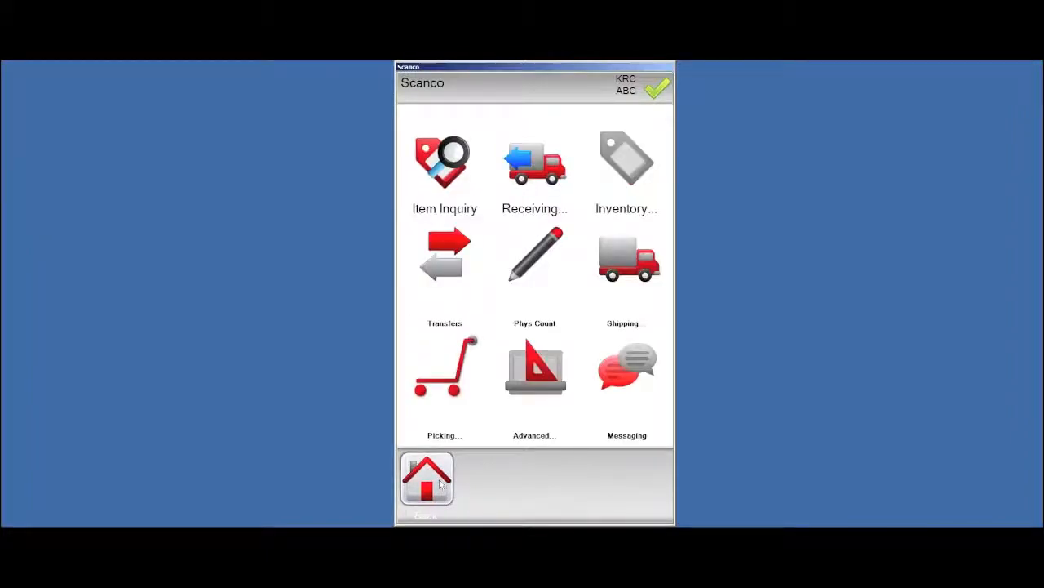
# Open Wave Picking, accept warehouse 000 and choose 02-STAGING from the staging bin lookup
pyautogui.click(437, 390)
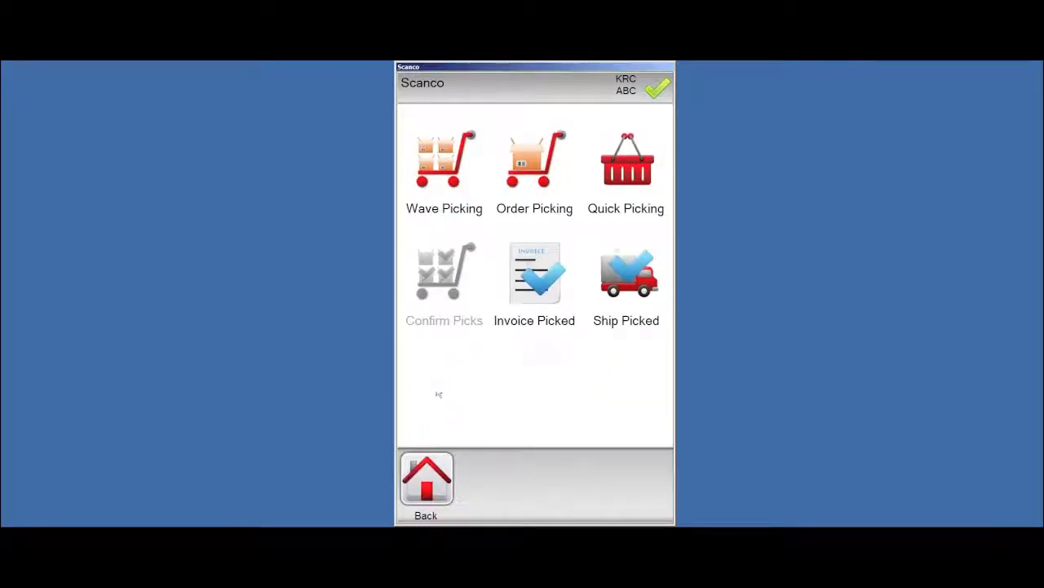
pyautogui.click(439, 171)
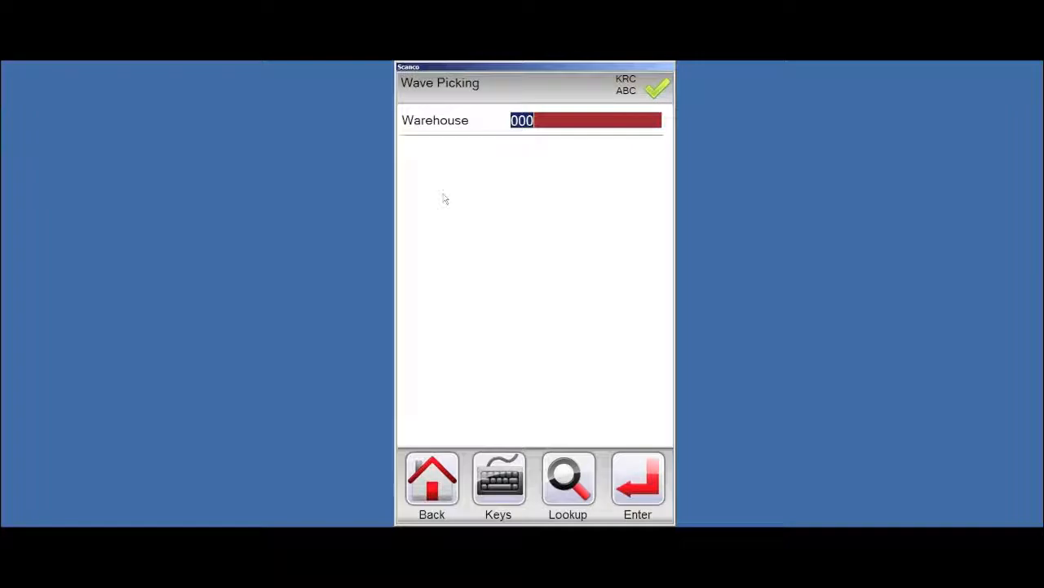
pyautogui.click(641, 468)
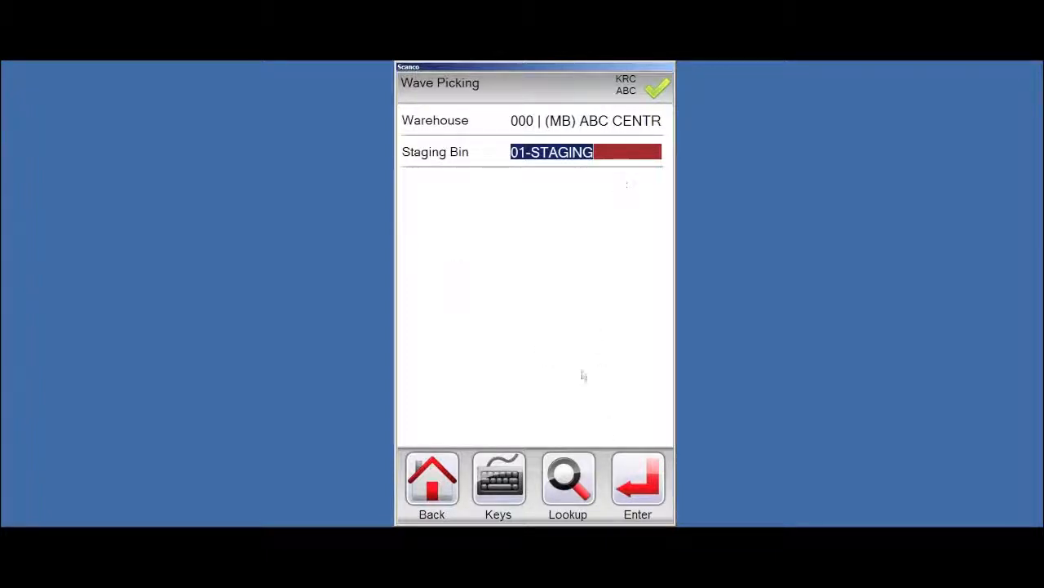
pyautogui.click(568, 480)
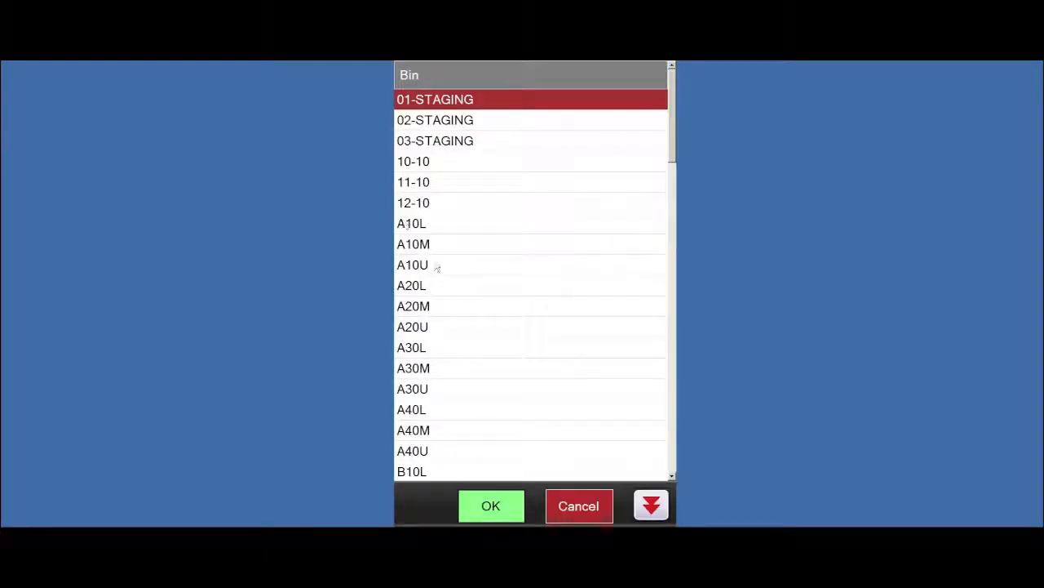
pyautogui.click(438, 120)
pyautogui.click(490, 506)
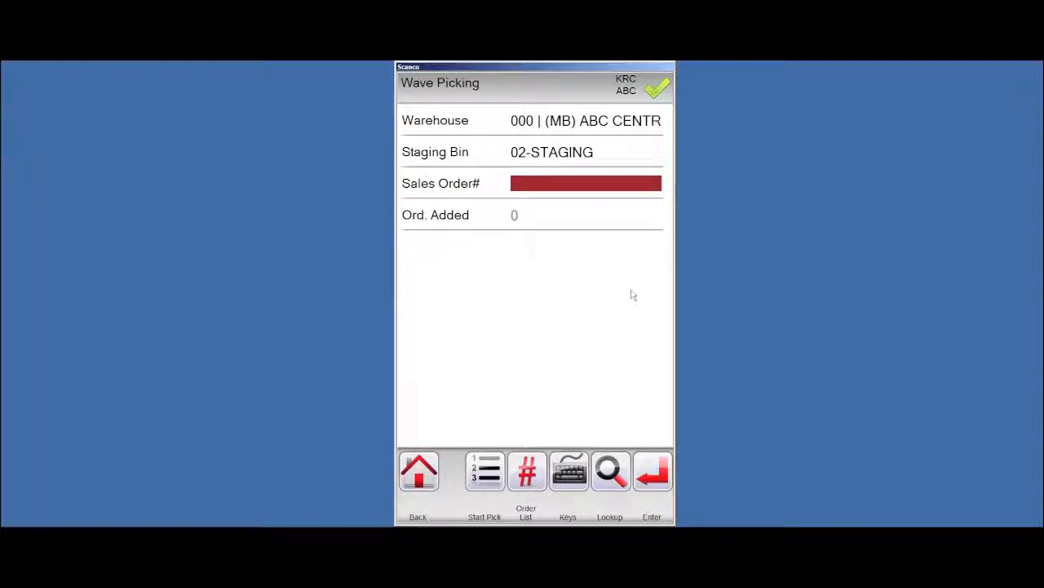
# Add sales orders 197 and 198 to the wave and review the order list
pyautogui.write('197')
pyautogui.press('Return')
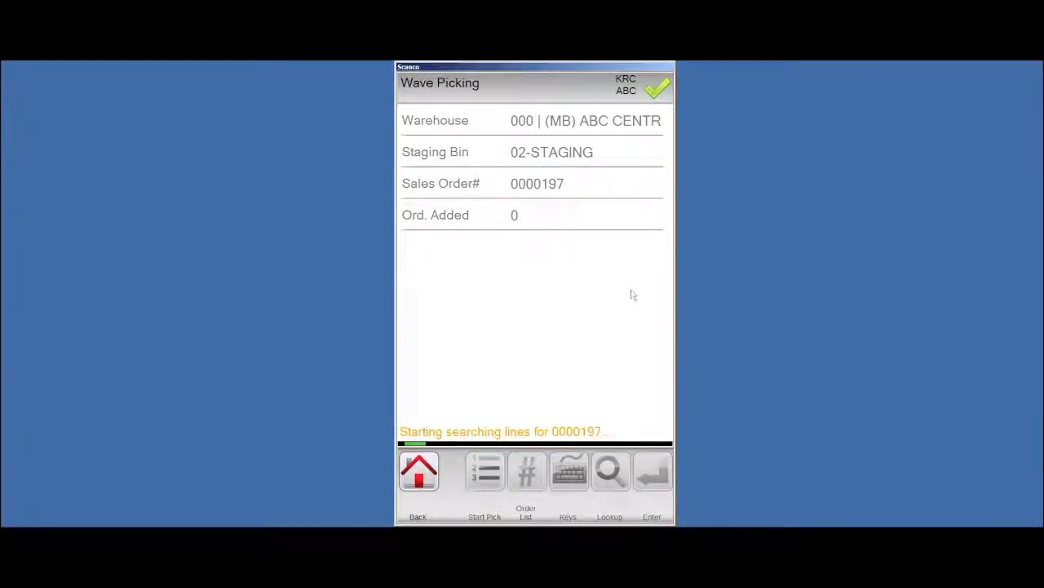
pyautogui.write('198')
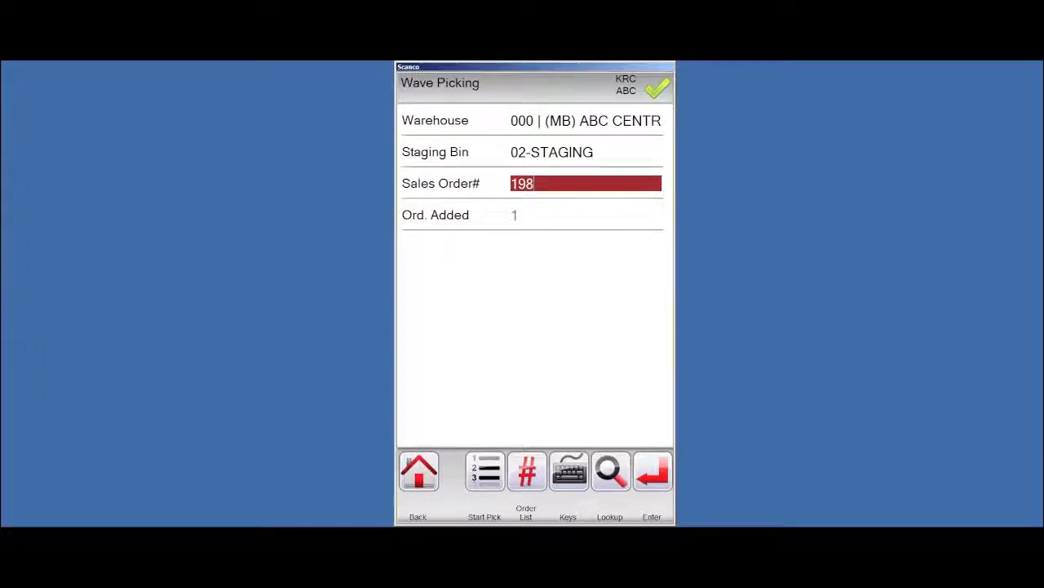
pyautogui.press('Return')
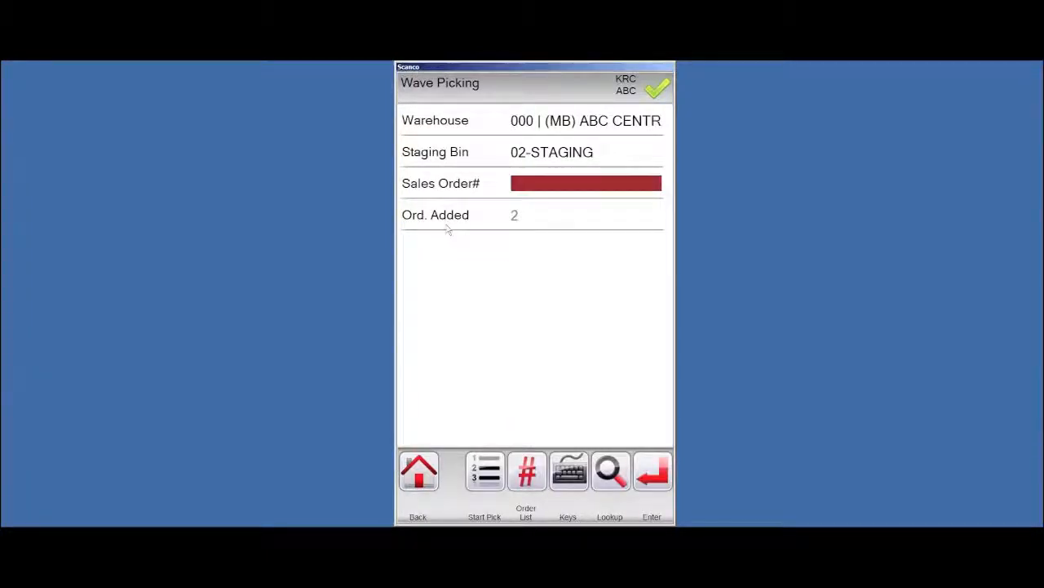
pyautogui.click(526, 471)
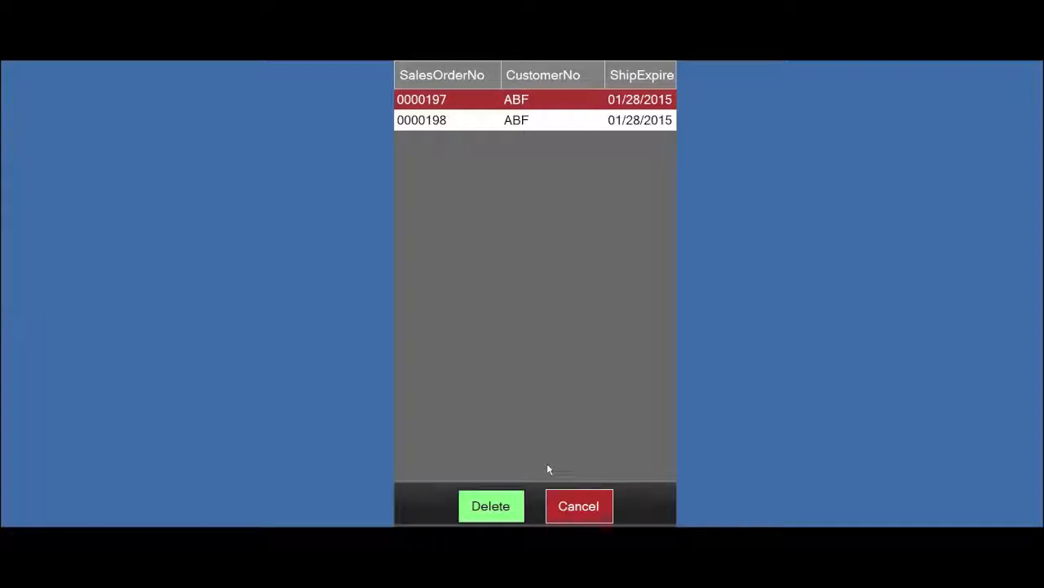
pyautogui.click(583, 513)
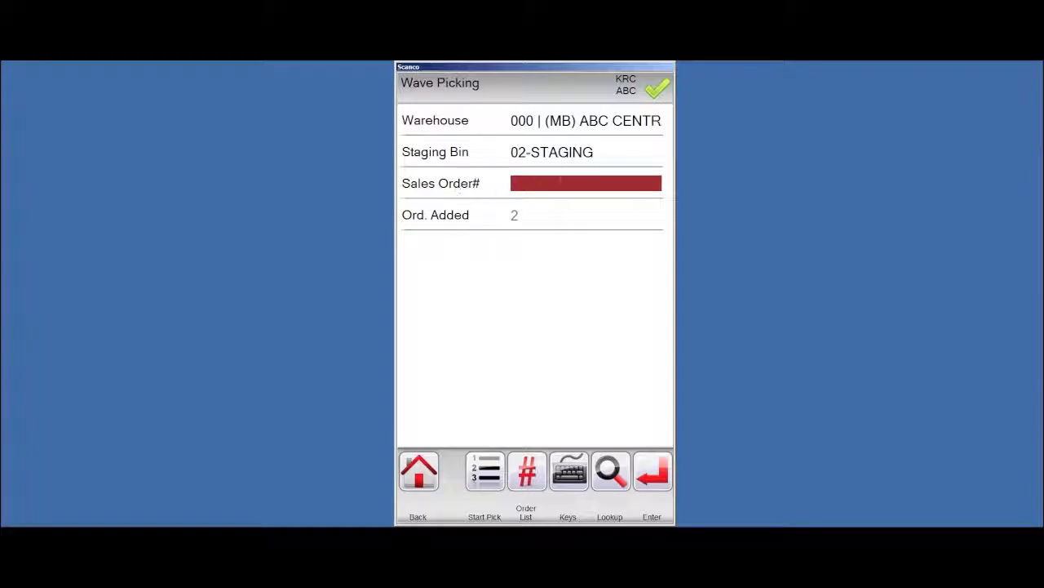
# Start picking the wave, then back out and discard its entries
pyautogui.click(487, 473)
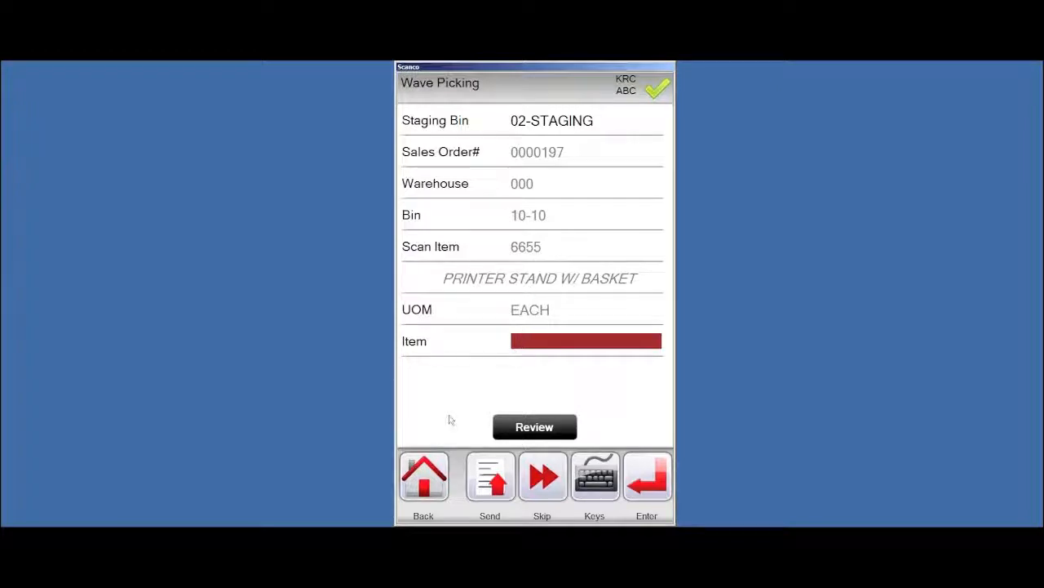
pyautogui.click(424, 477)
pyautogui.click(478, 372)
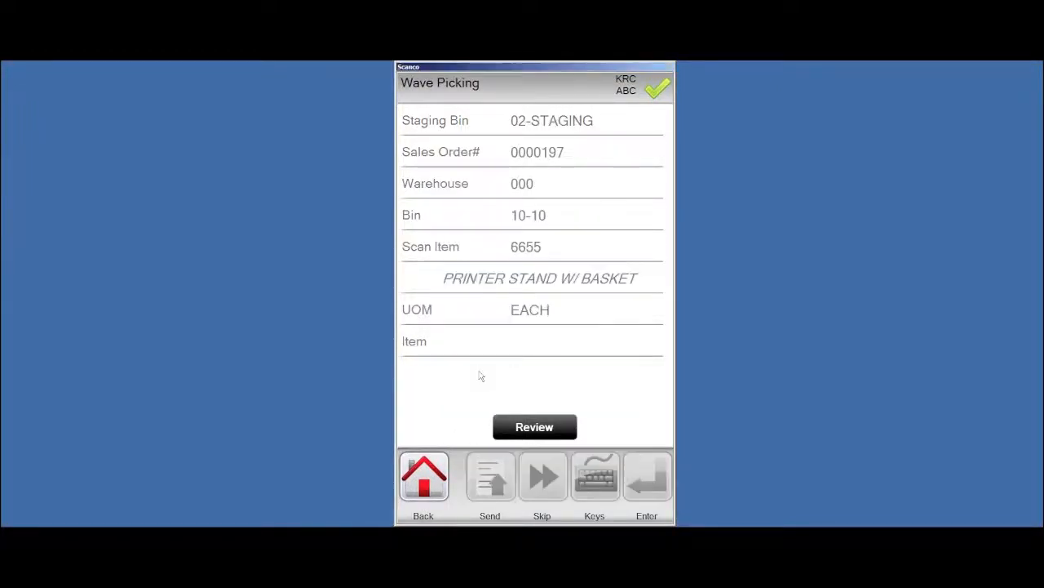
# Open Order Picking with warehouse 000 and staging bin 01-STAGING, and load sales order 197
pyautogui.click(532, 160)
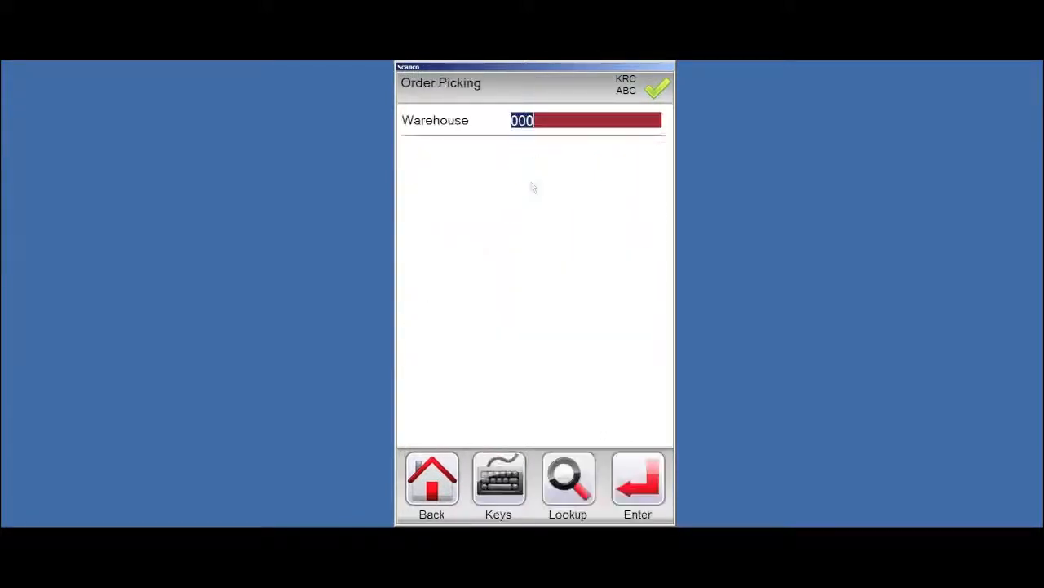
pyautogui.click(635, 481)
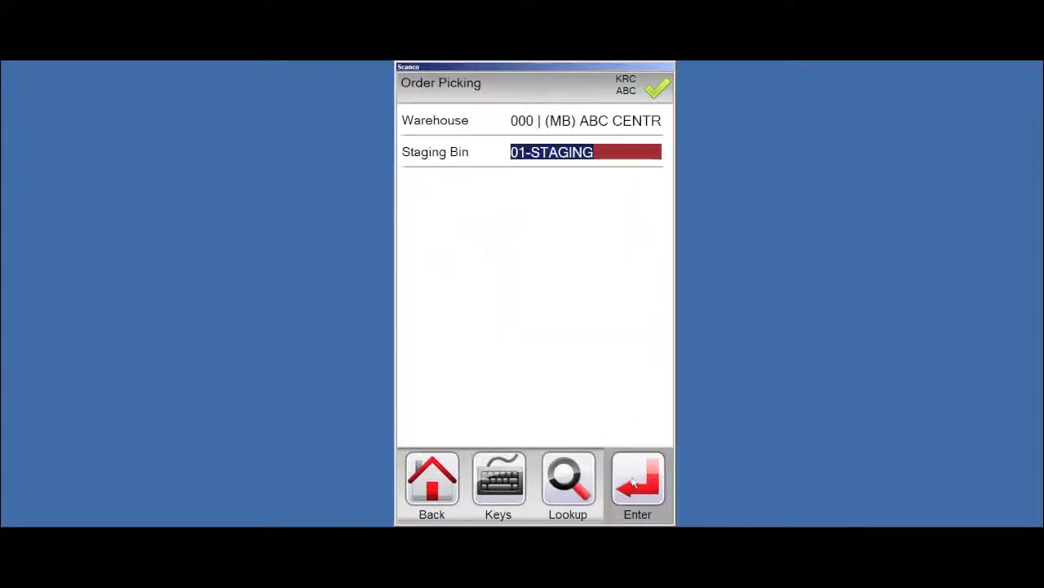
pyautogui.click(637, 483)
pyautogui.write('197')
pyautogui.press('Return')
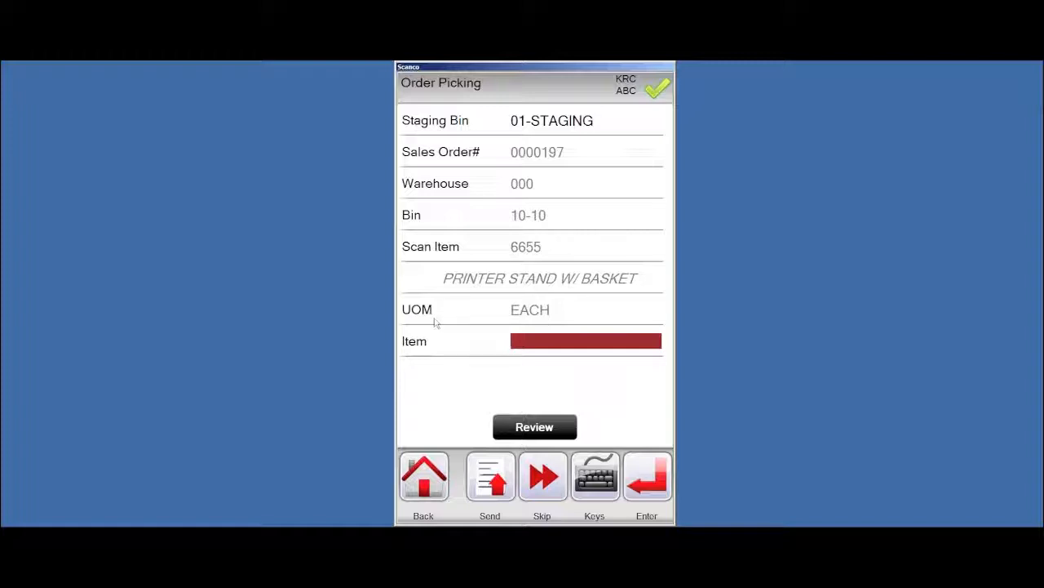
# Pick 1 of item 6655 and 1 of item 8971 from lot 20150115
pyautogui.write('6655')
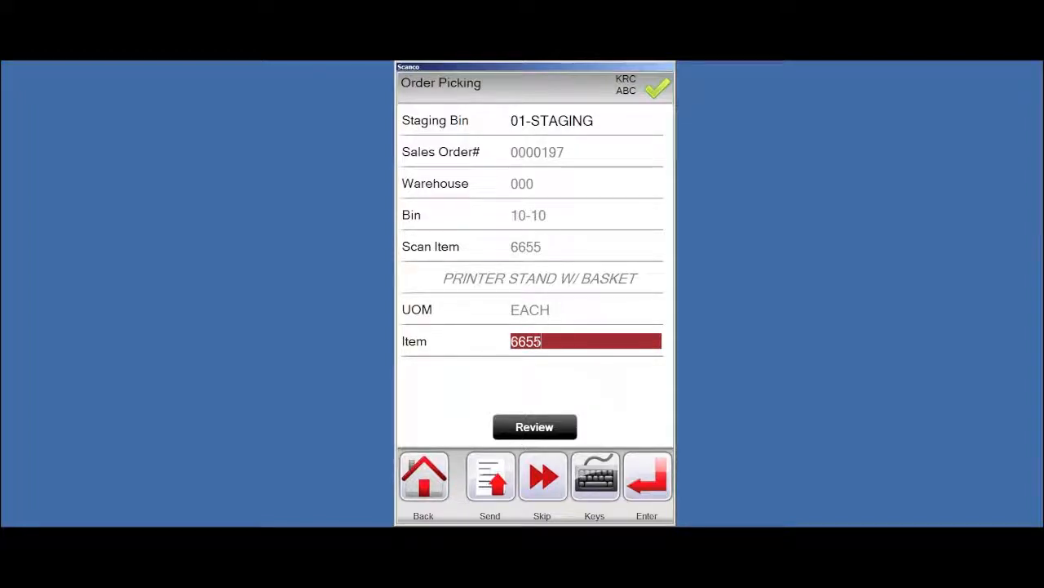
pyautogui.press('Return')
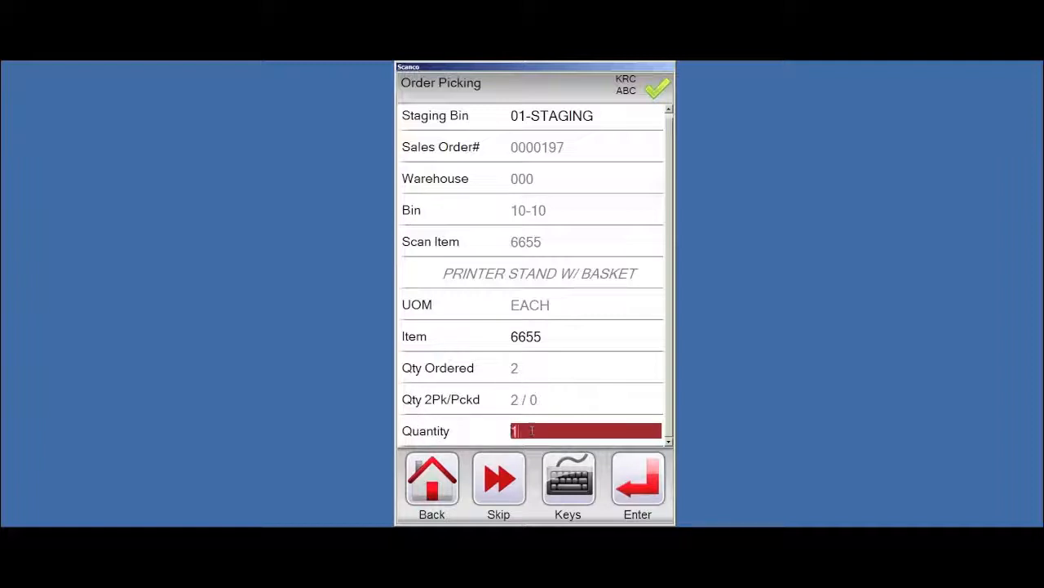
pyautogui.press('Return')
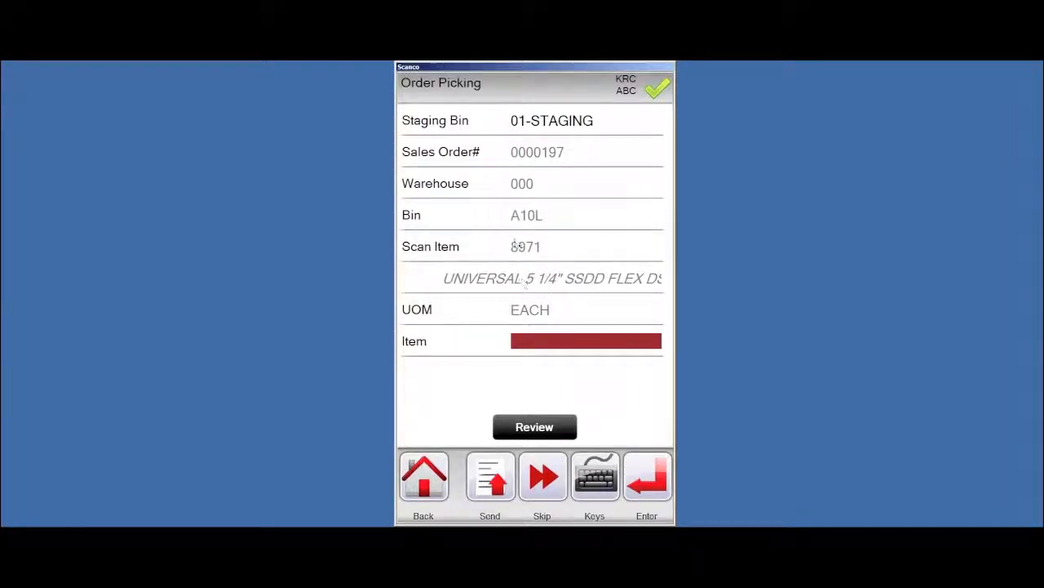
pyautogui.write('8971')
pyautogui.press('Return')
pyautogui.write('JAN10')
pyautogui.press('Return')
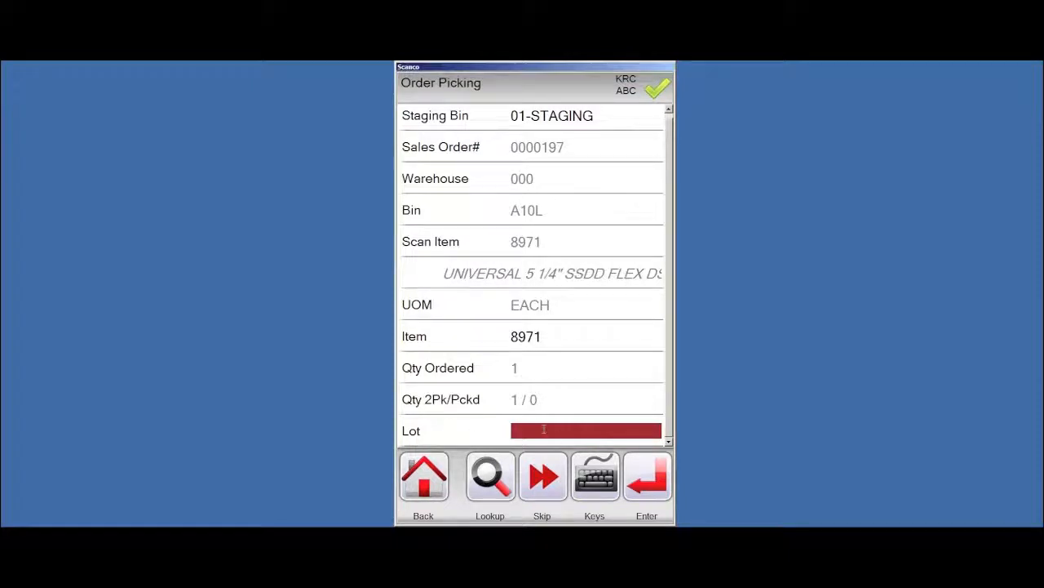
pyautogui.click(490, 478)
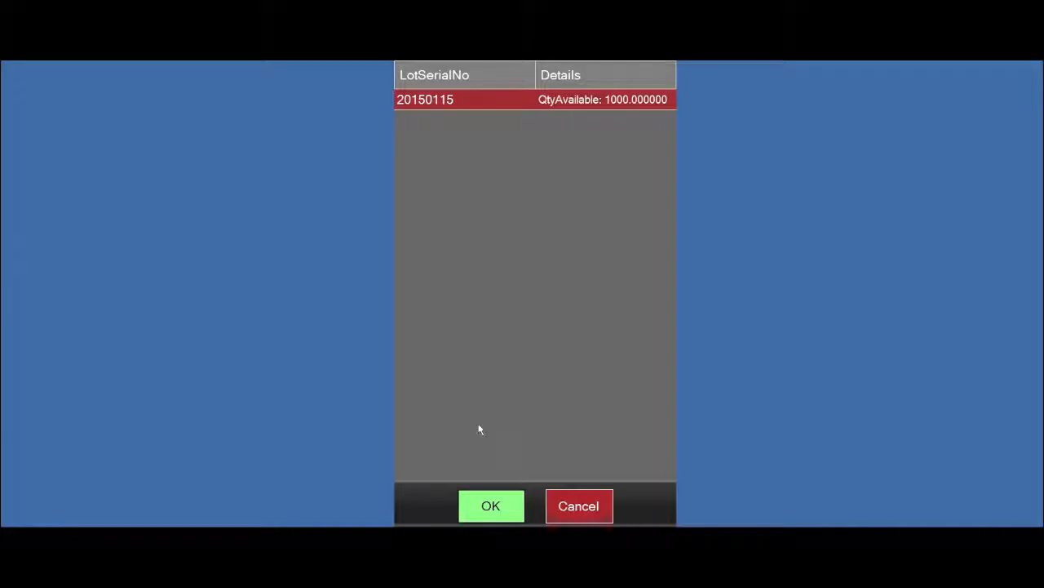
pyautogui.click(486, 509)
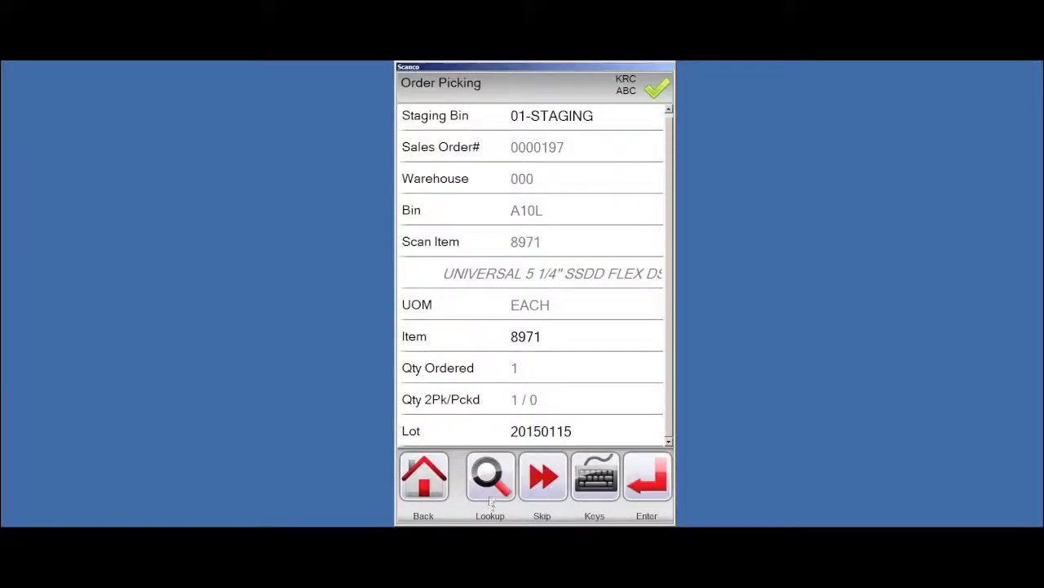
pyautogui.write('1')
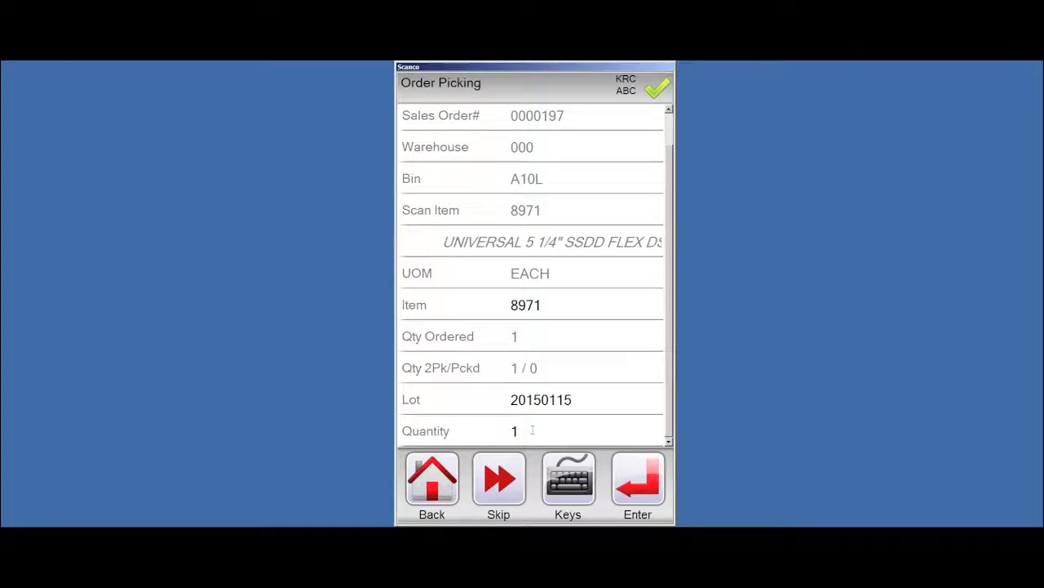
pyautogui.press('Return')
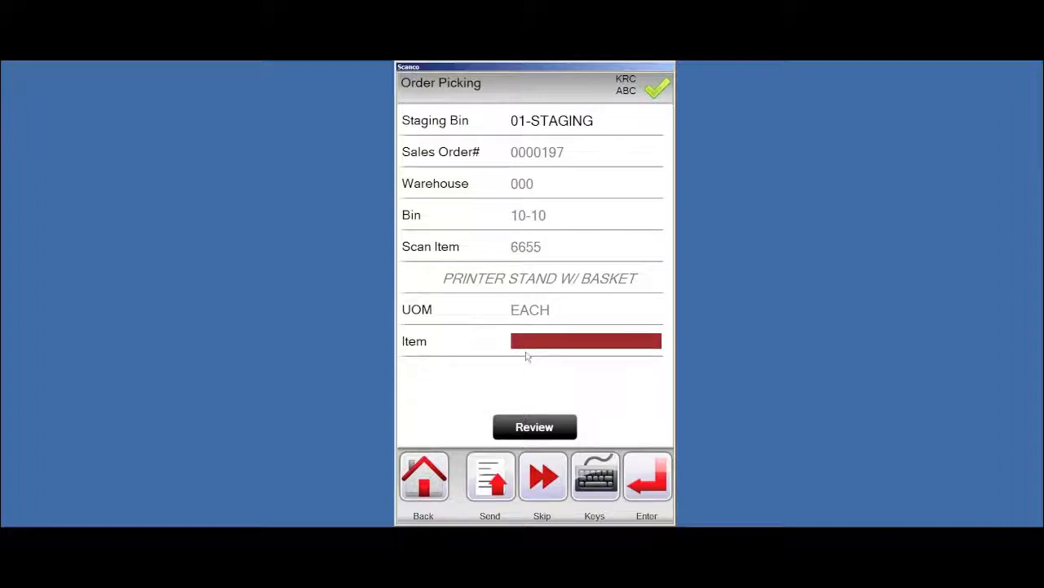
# Send the collected picking data and confirm the submission
pyautogui.click(488, 462)
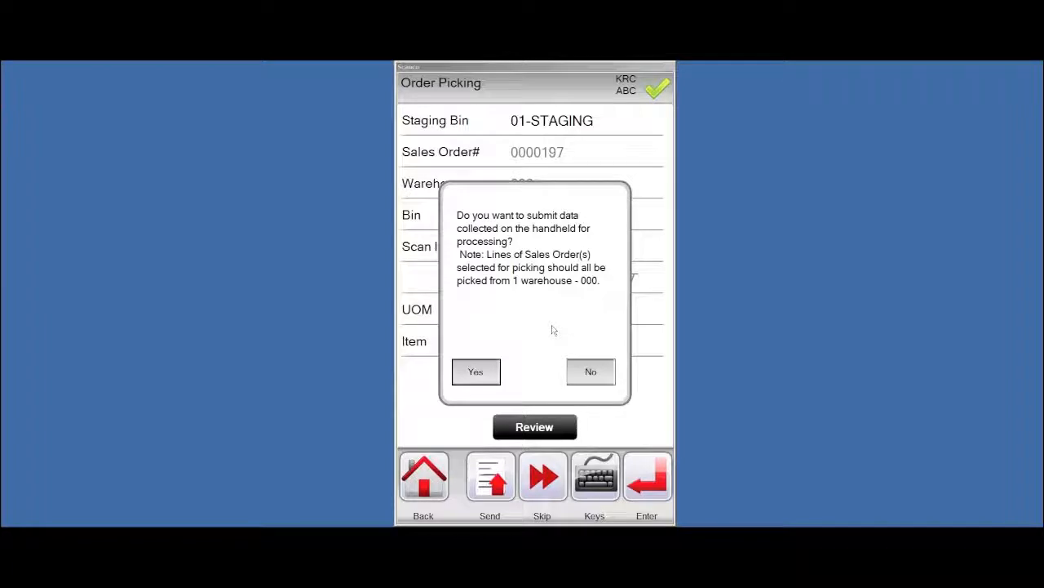
pyautogui.click(476, 371)
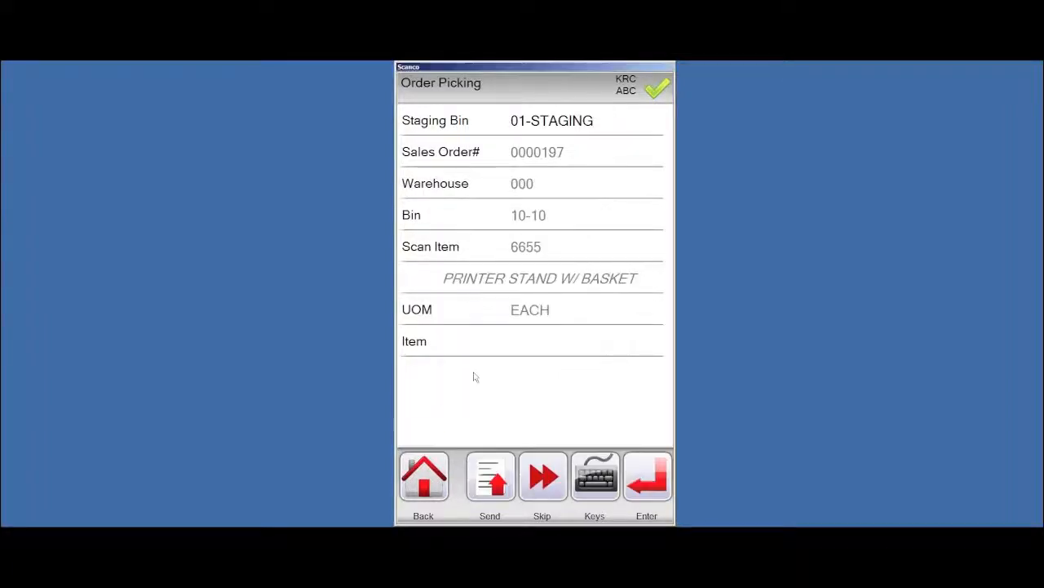
pyautogui.click(533, 375)
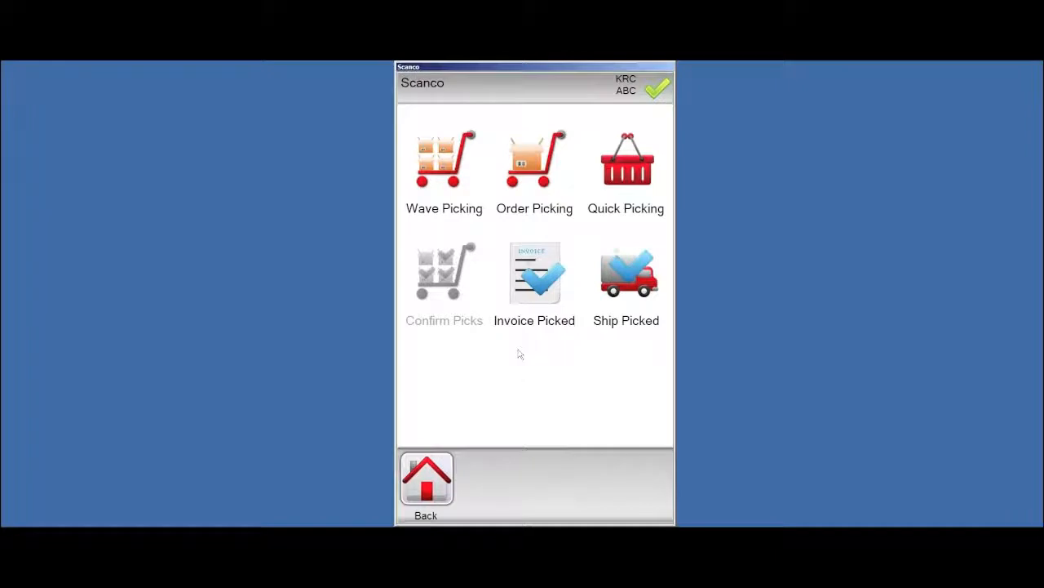
# In Invoice Picked, create new batch 00001
pyautogui.click(532, 285)
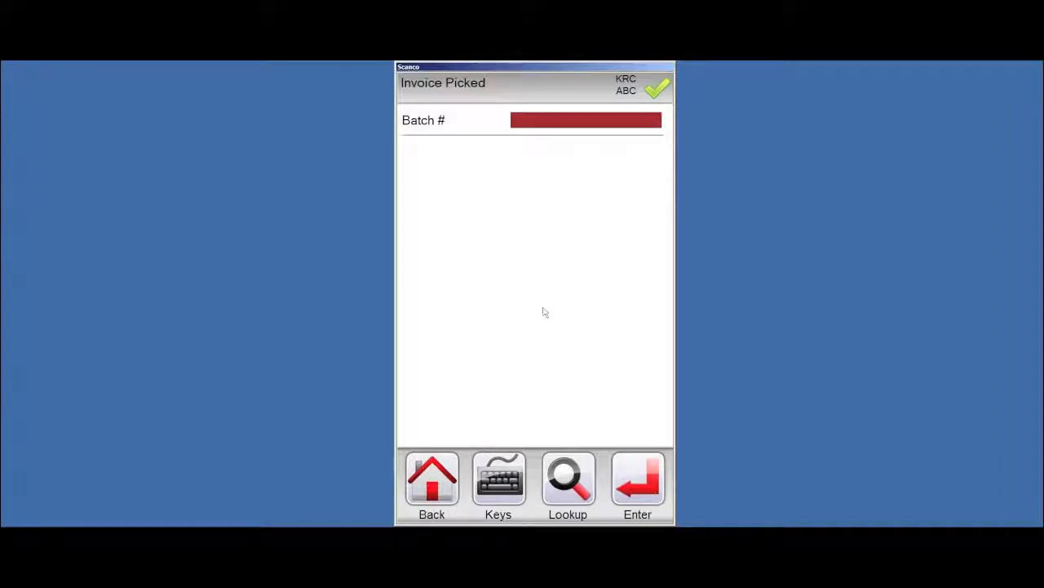
pyautogui.write('00001')
pyautogui.press('Return')
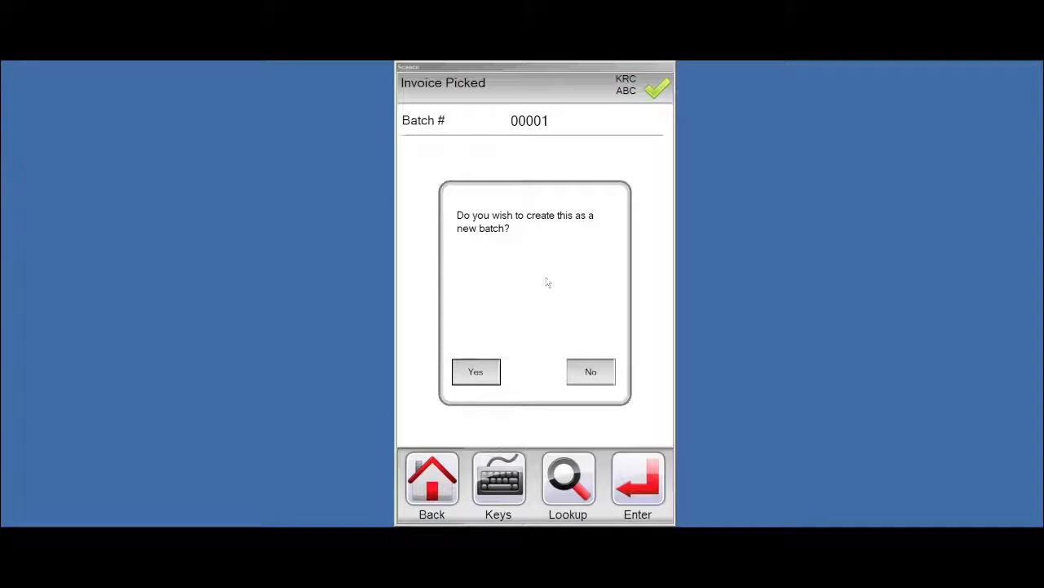
pyautogui.click(476, 373)
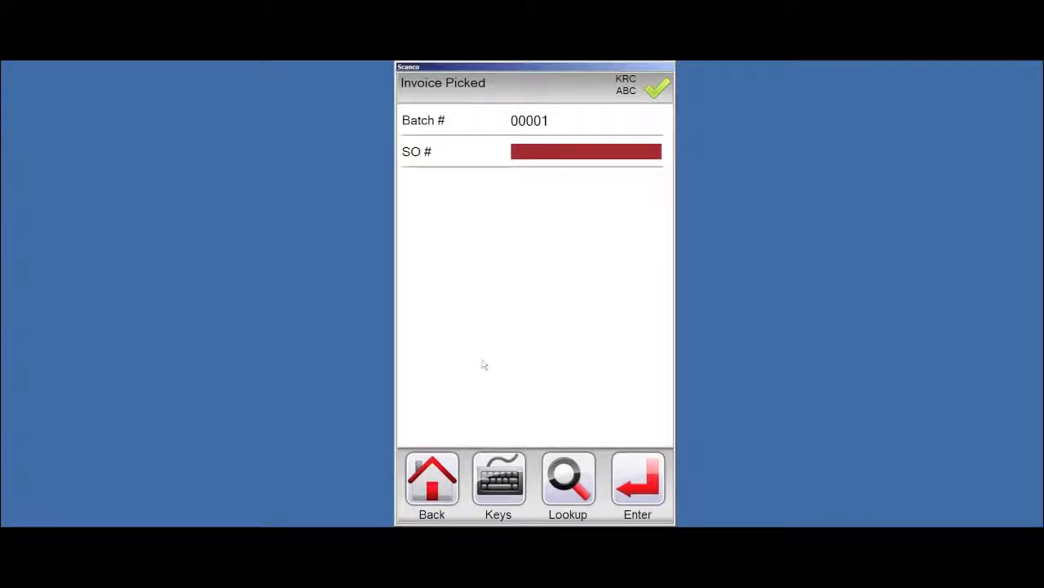
# Enter sales order 174 and review its items without sending
pyautogui.write('195')
pyautogui.press('Return')
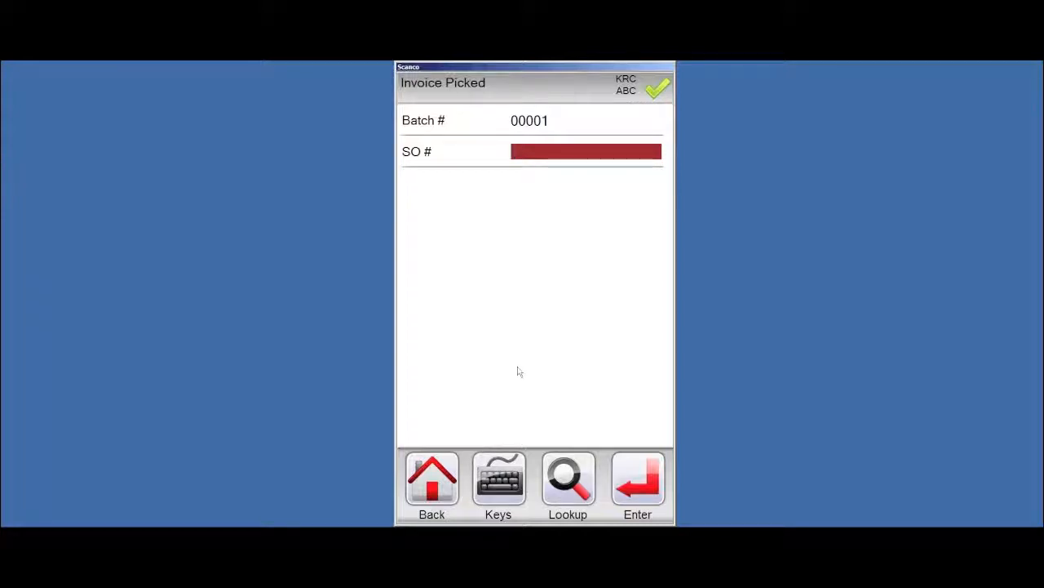
pyautogui.write('174')
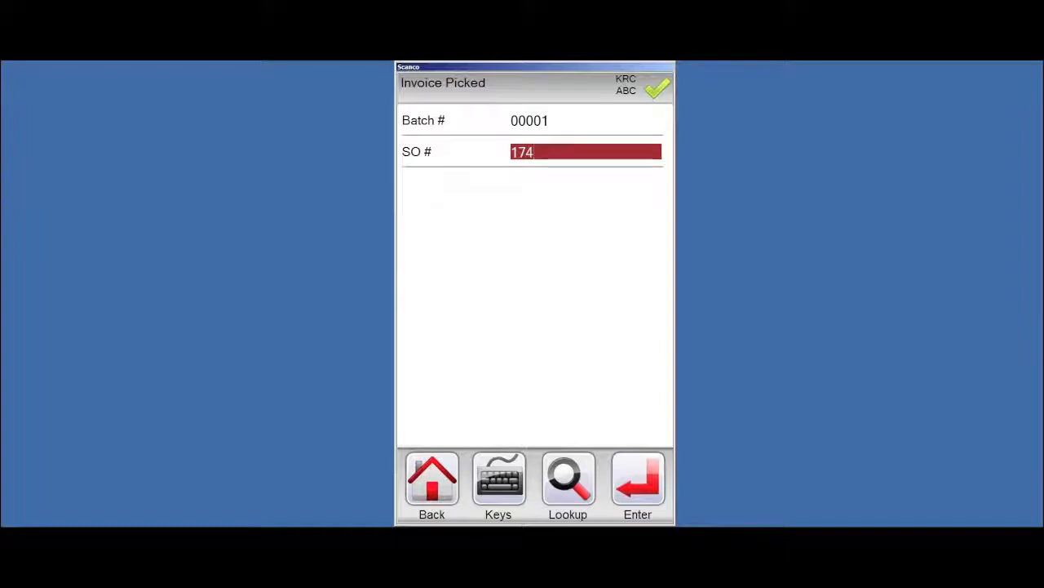
pyautogui.press('Return')
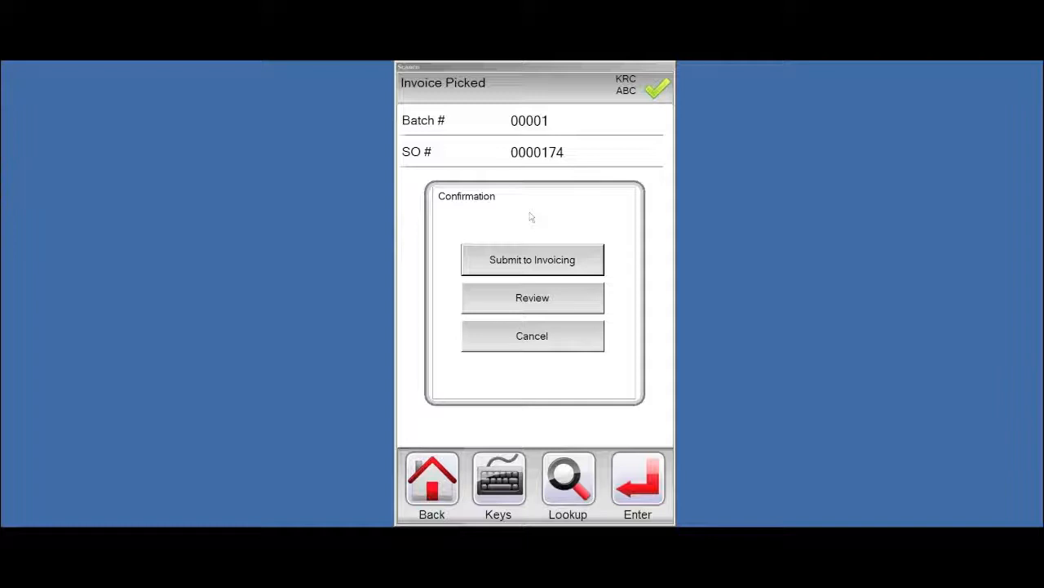
pyautogui.click(521, 305)
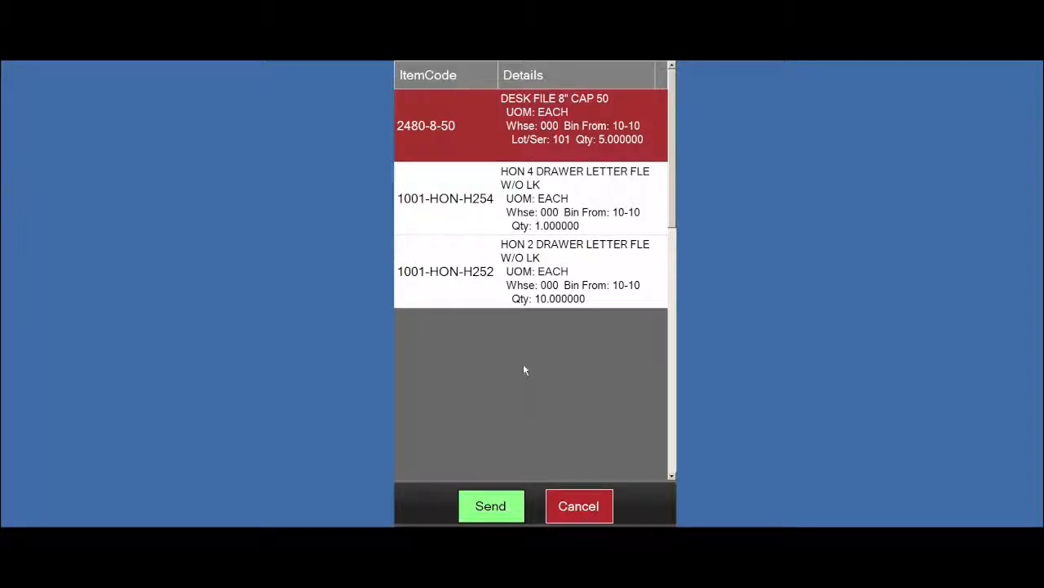
pyautogui.click(483, 506)
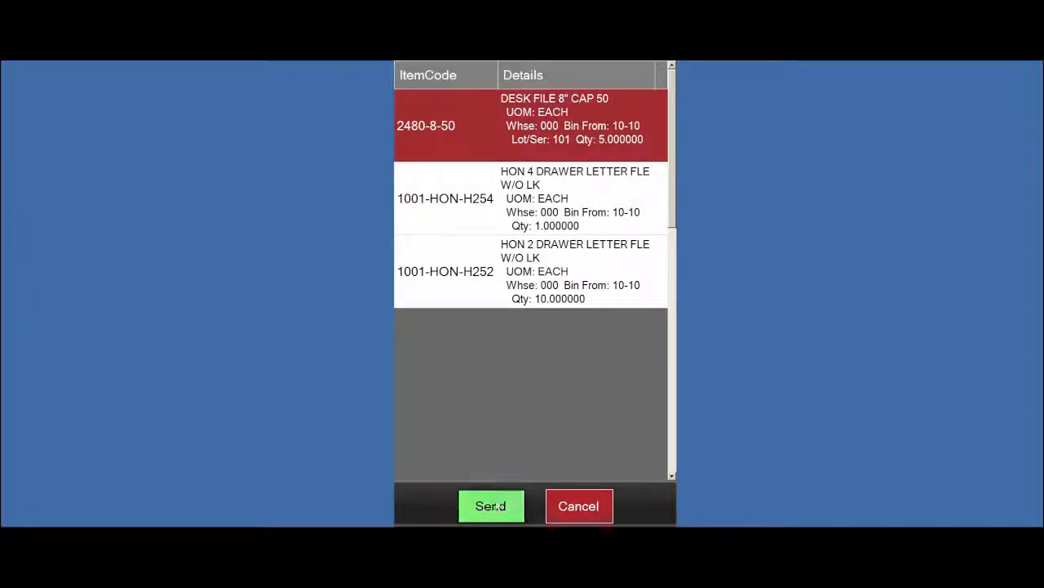
pyautogui.click(576, 512)
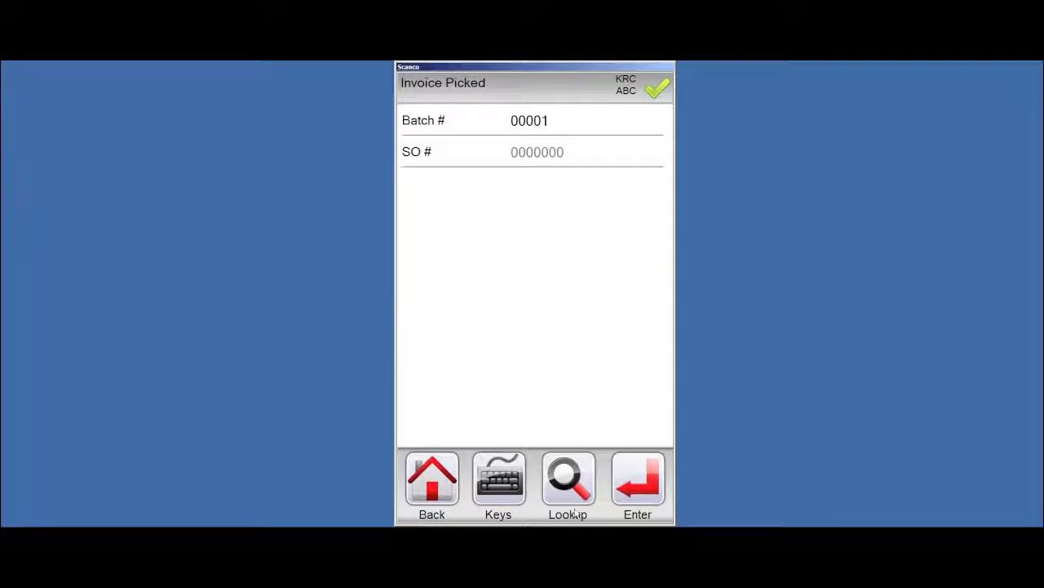
# Re-enter sales order 174, submit it to invoicing, and return to the picking menu
pyautogui.write('174')
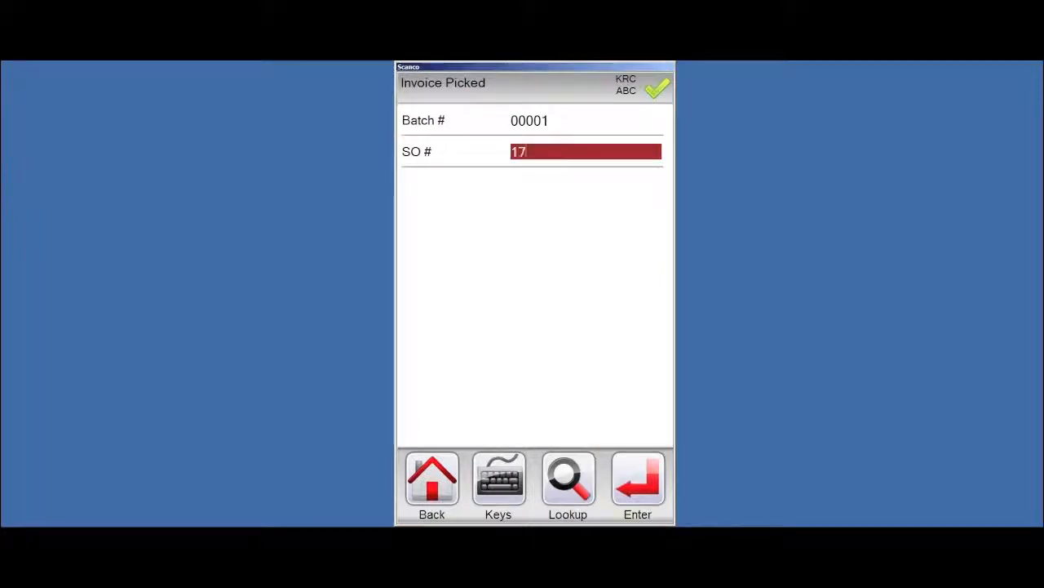
pyautogui.press('Return')
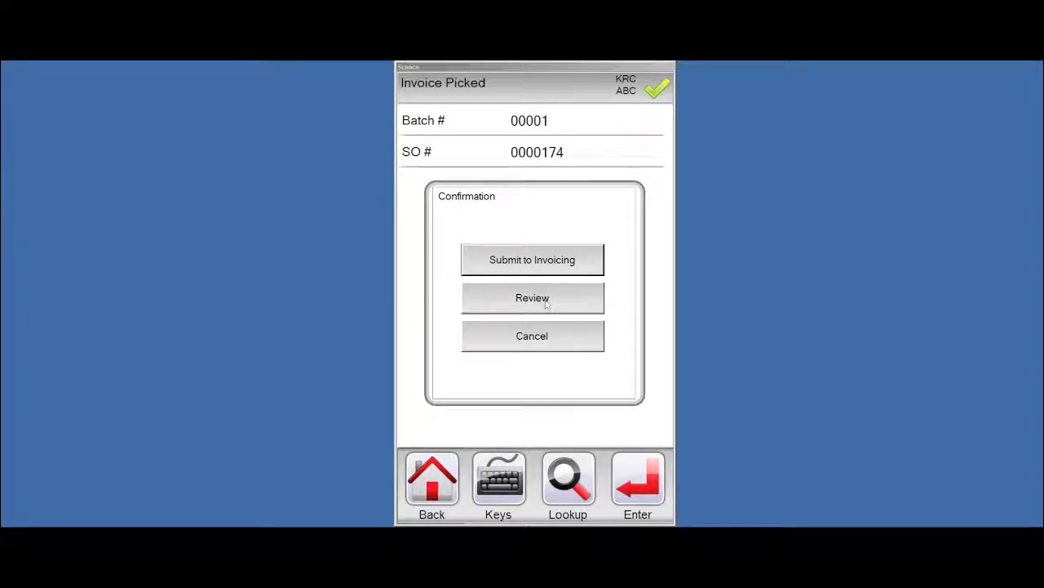
pyautogui.click(531, 259)
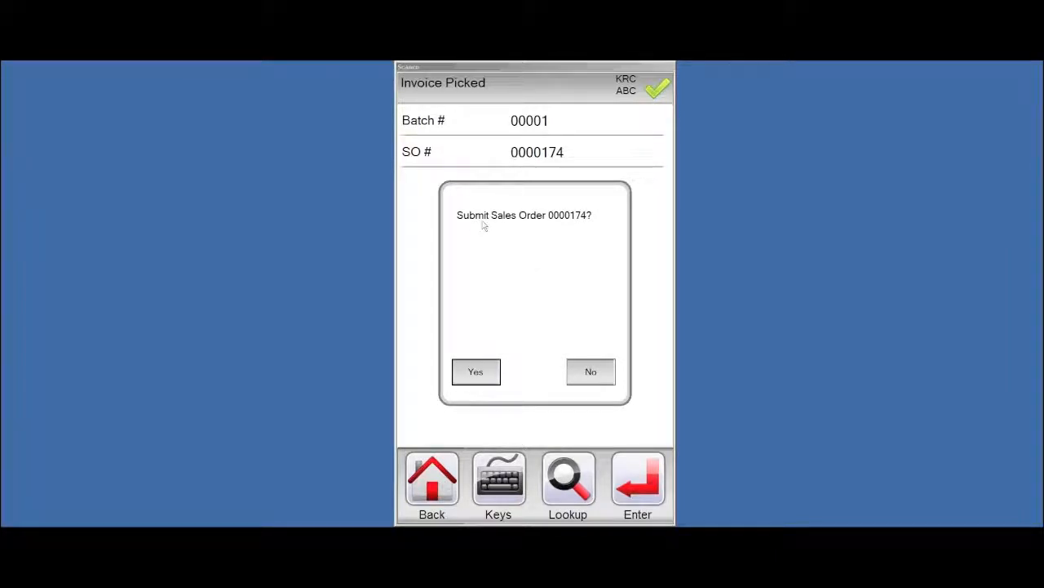
pyautogui.click(473, 374)
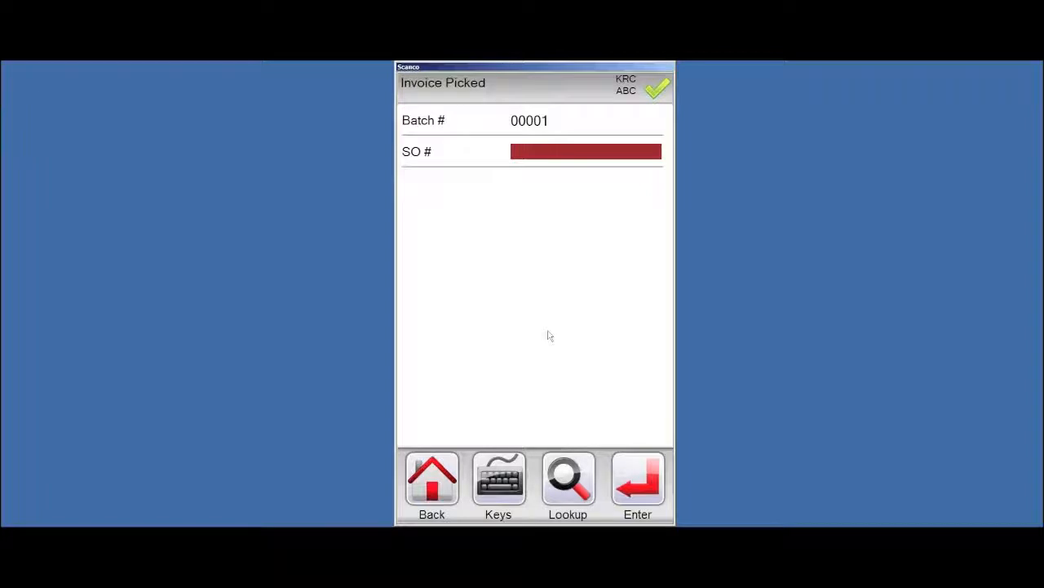
pyautogui.click(450, 473)
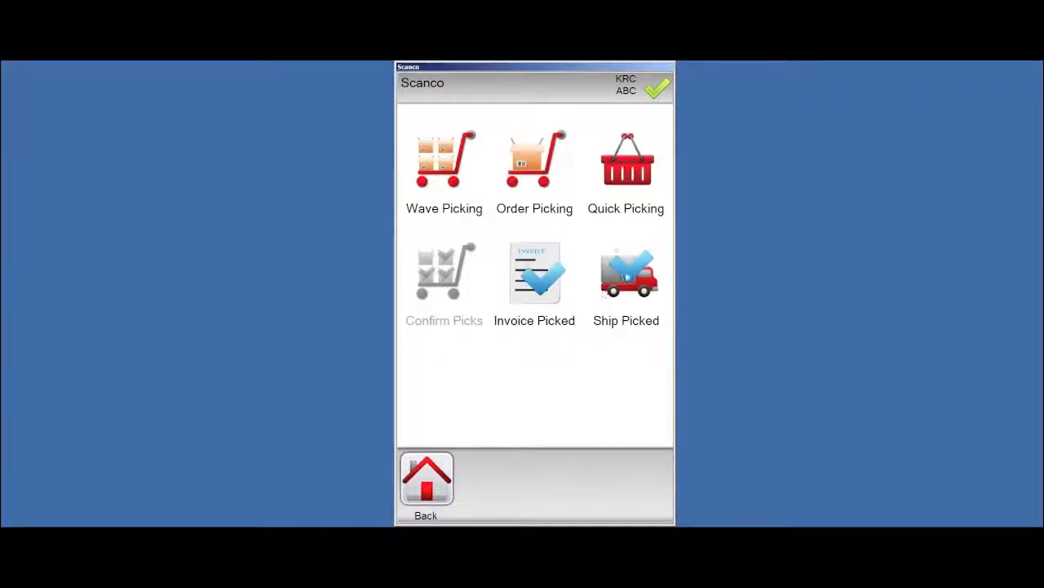
pyautogui.click(627, 281)
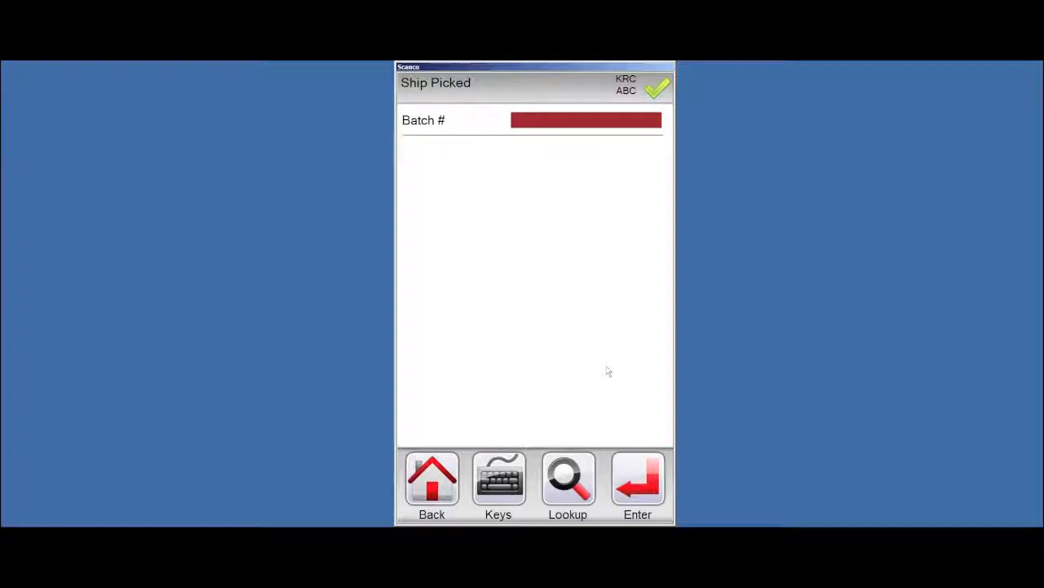
# Ship sales order 0000181 in batch 00002 with shipper 2, then back out to the main menu
pyautogui.write('00002')
pyautogui.press('Return')
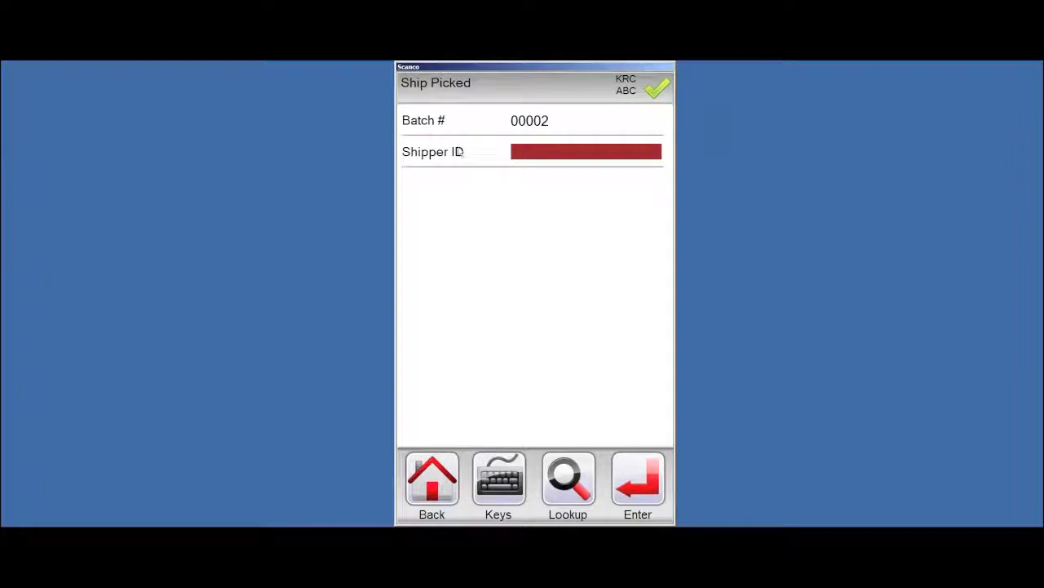
pyautogui.click(572, 483)
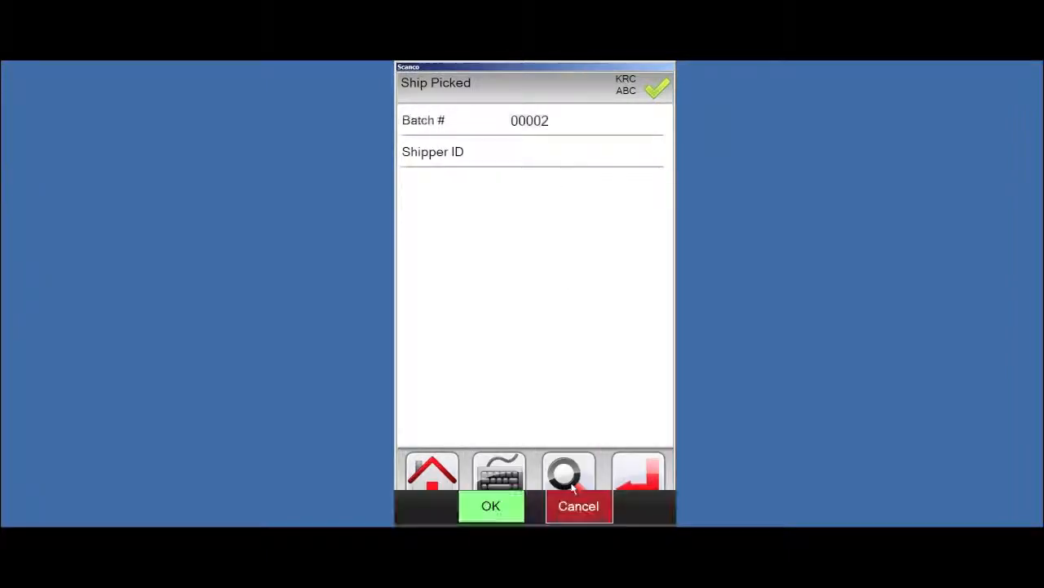
pyautogui.doubleClick(445, 123)
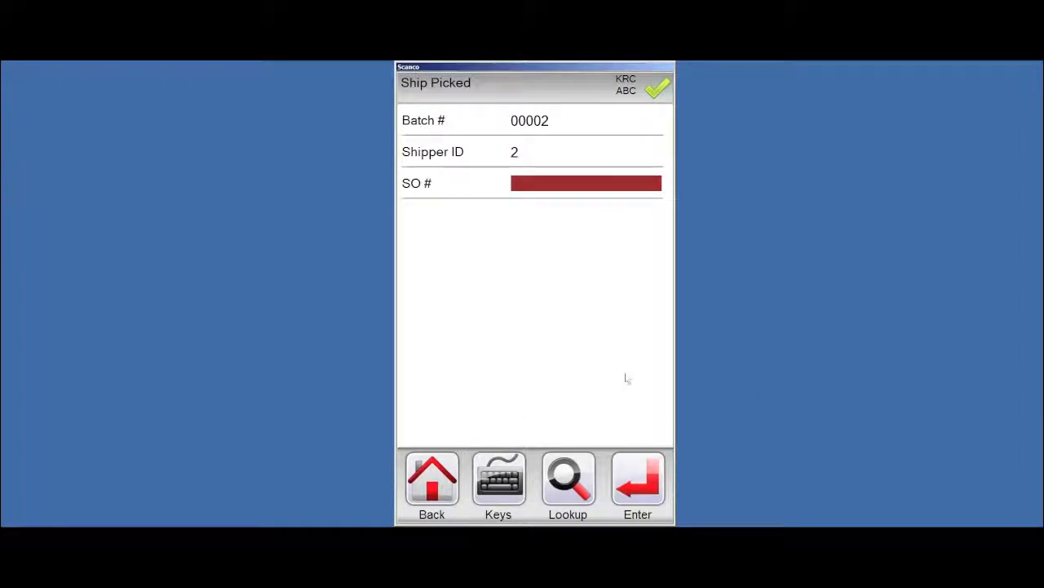
pyautogui.write('181')
pyautogui.press('Return')
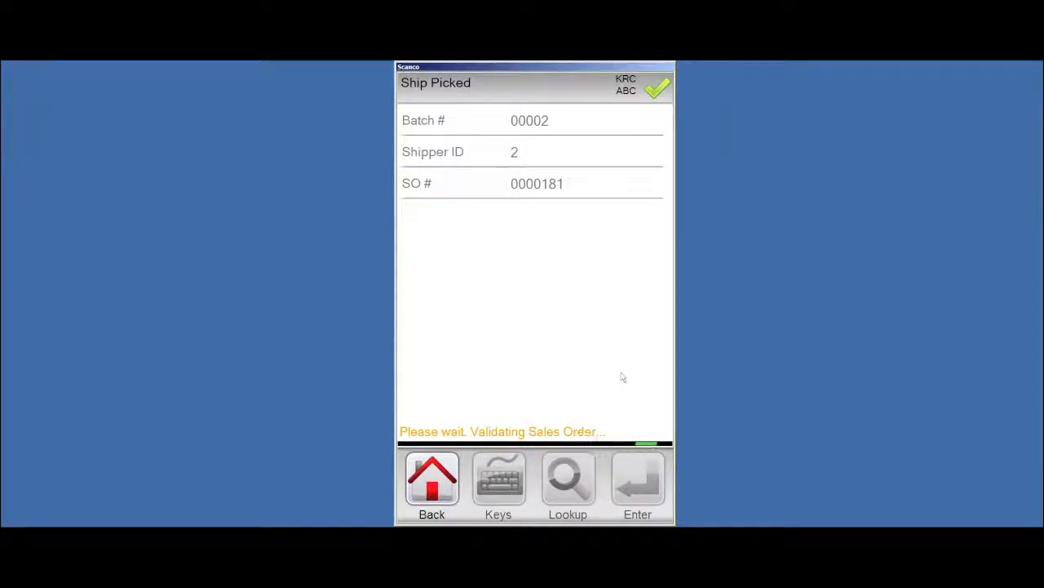
pyautogui.click(596, 303)
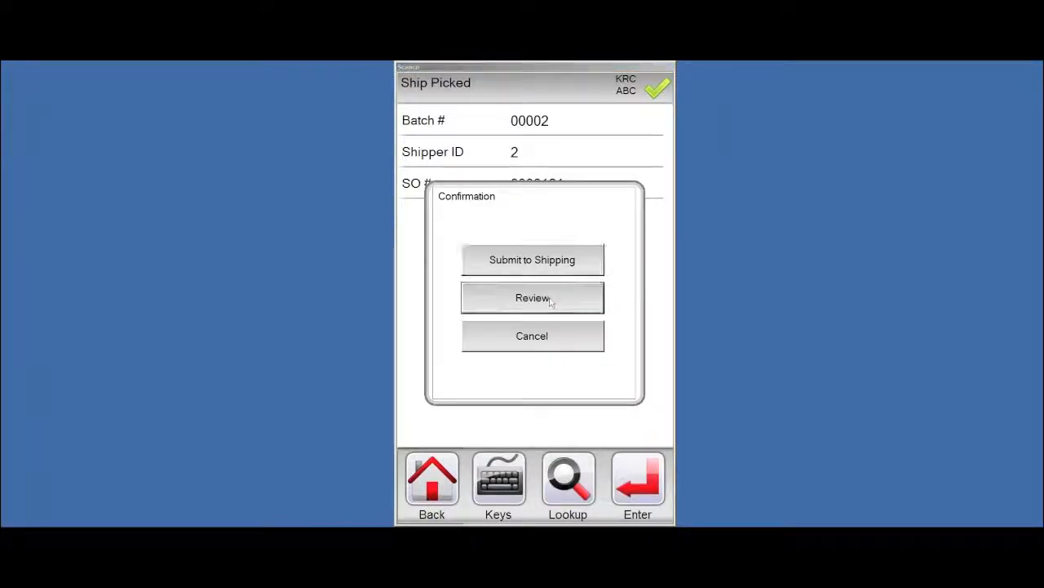
pyautogui.click(465, 498)
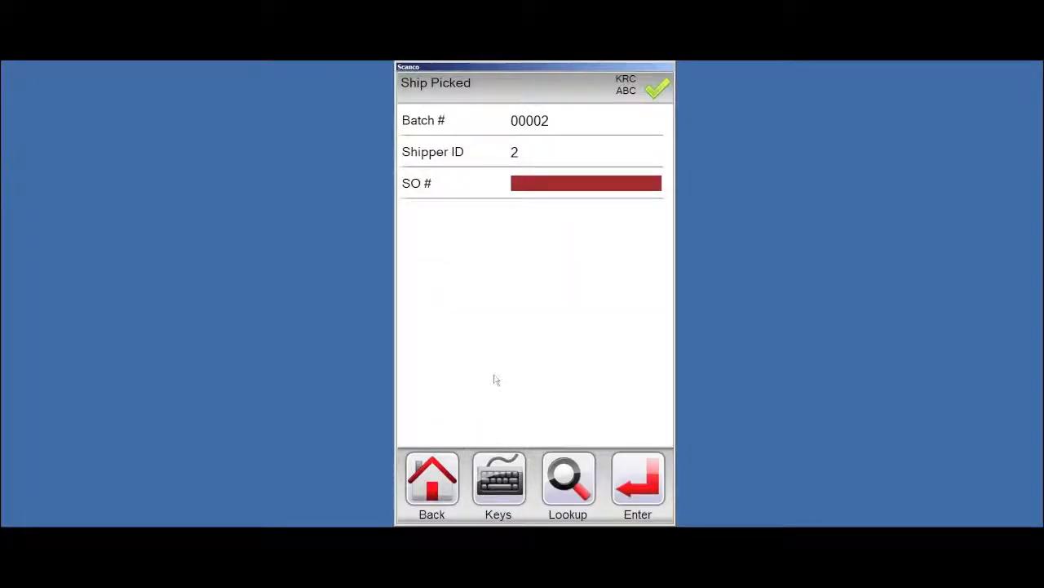
pyautogui.click(436, 499)
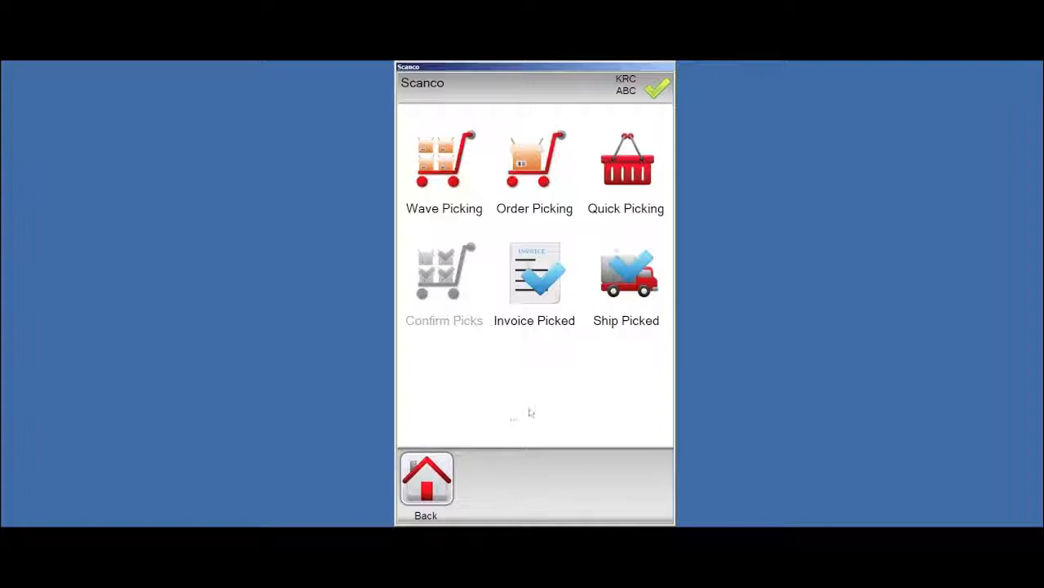
pyautogui.click(426, 483)
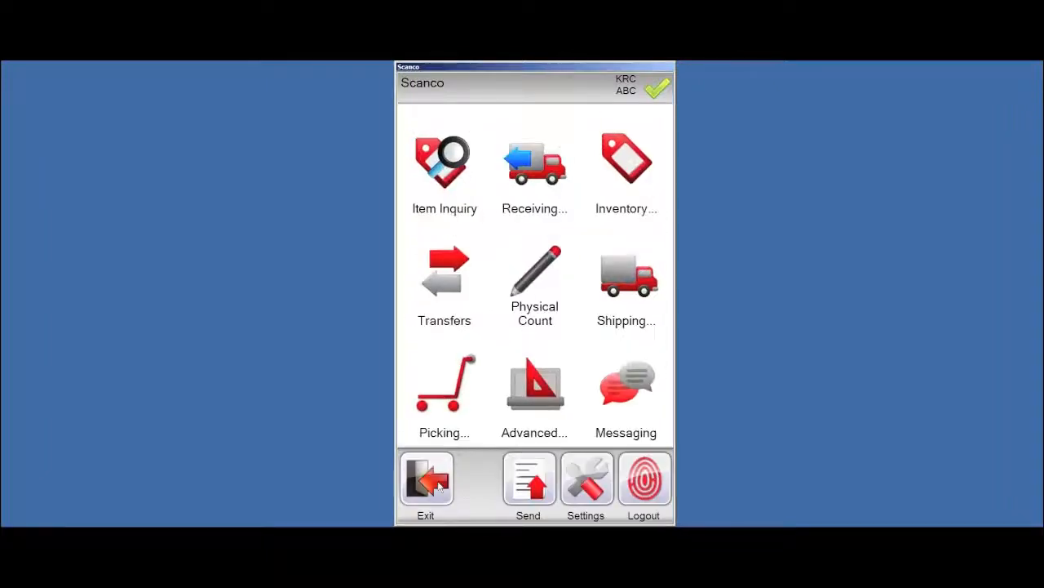
# Log out, then enter company XYZ and the password on the login form
pyautogui.click(646, 488)
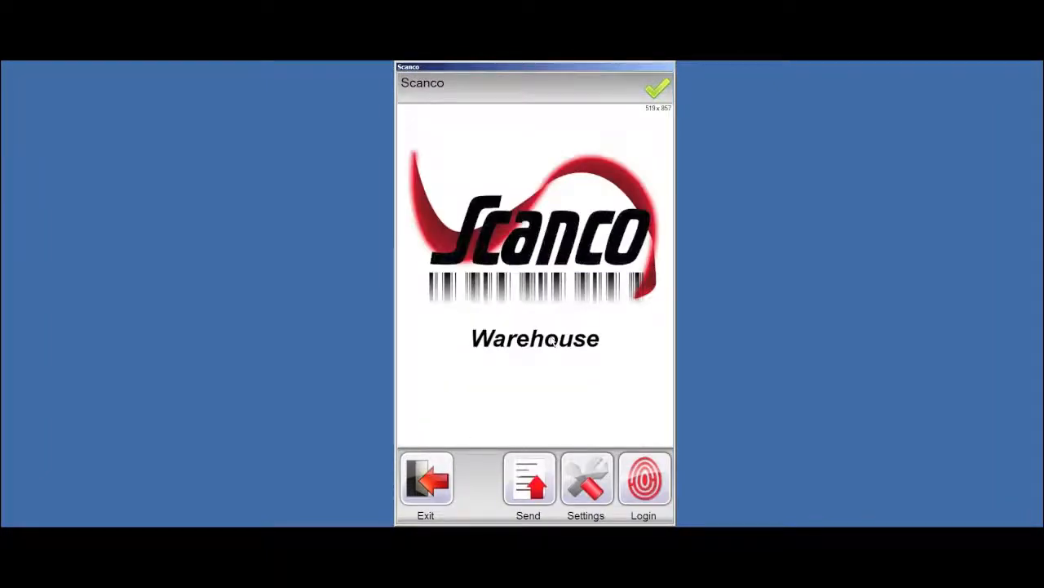
pyautogui.click(643, 481)
pyautogui.write('XYZ')
pyautogui.press('Return')
pyautogui.write('123456')
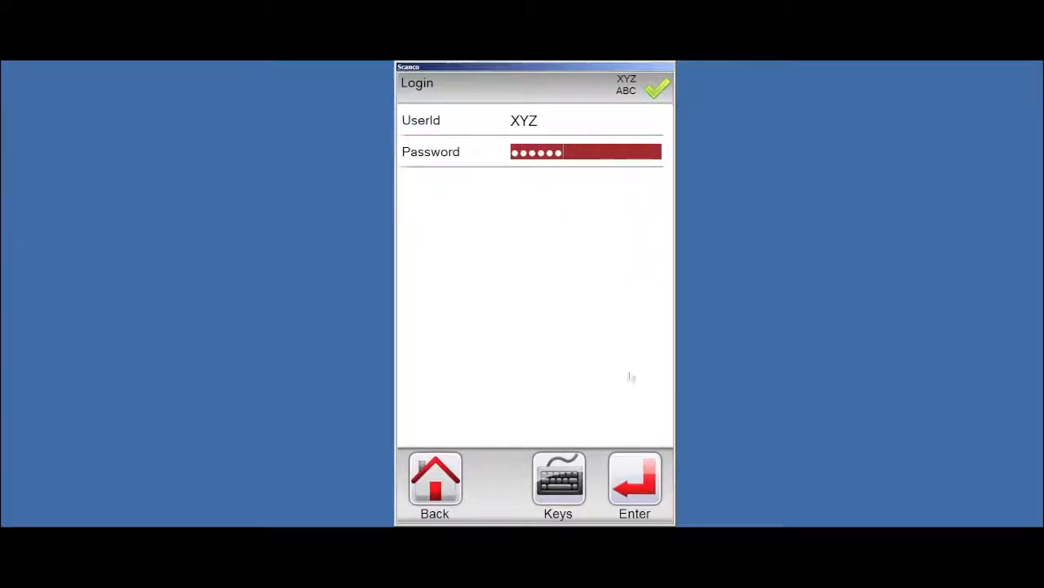
pyautogui.press('Return')
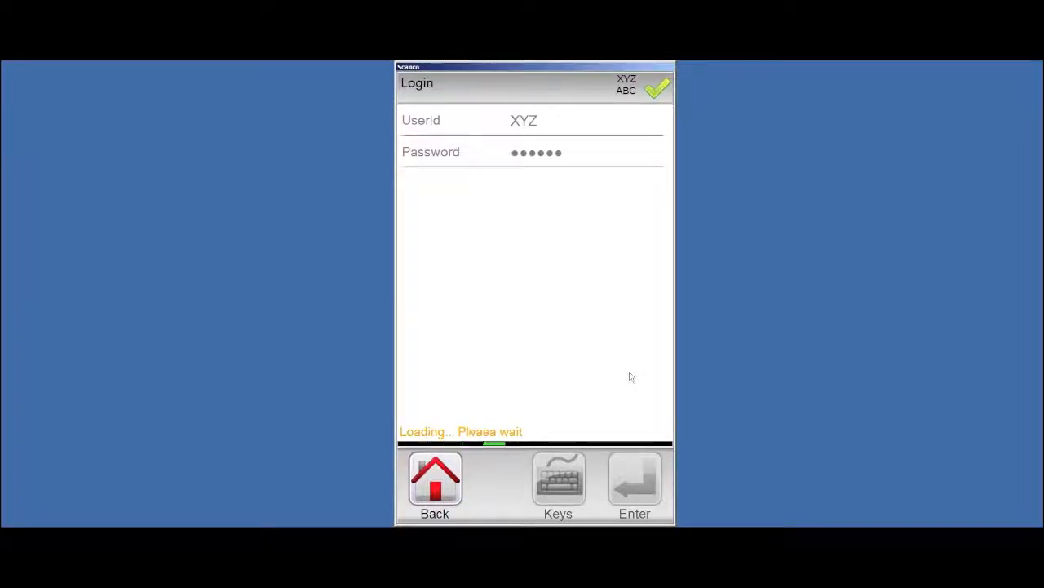
# Enter the user ID and password, submit the login, and open the advanced warehouse tasks
pyautogui.write('KRC')
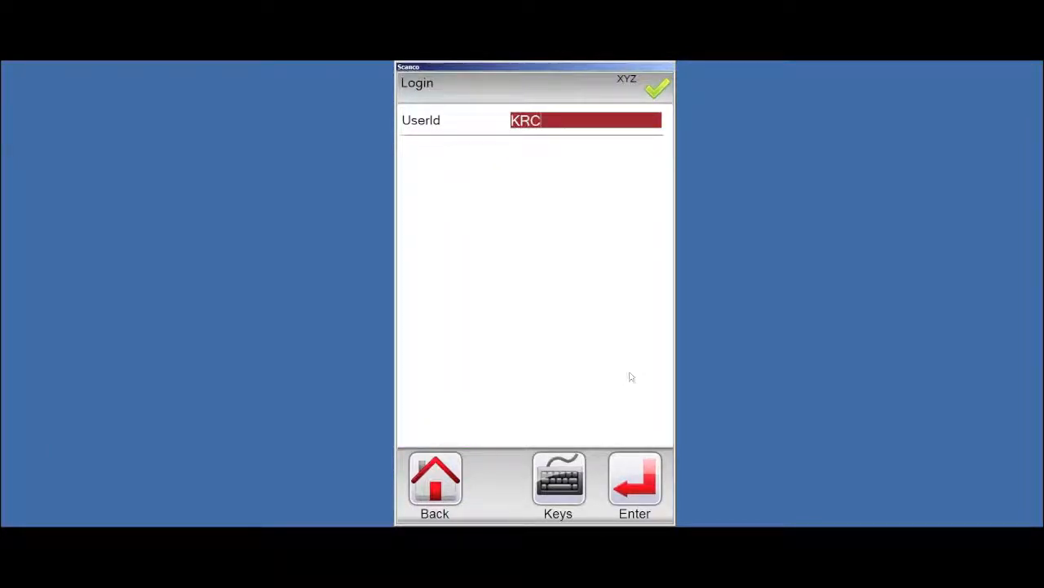
pyautogui.press('Return')
pyautogui.write('****')
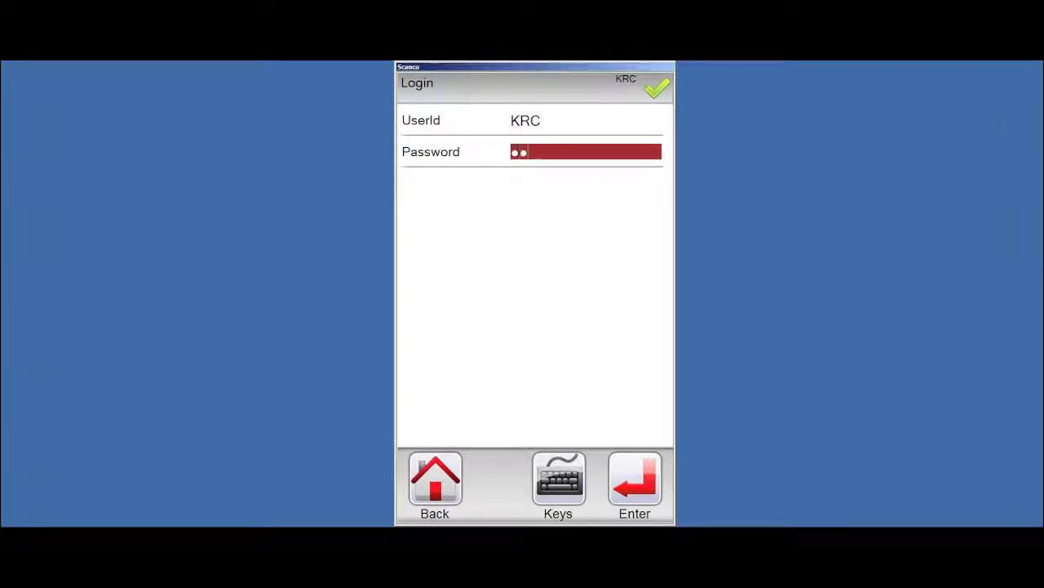
pyautogui.write('**')
pyautogui.press('Return')
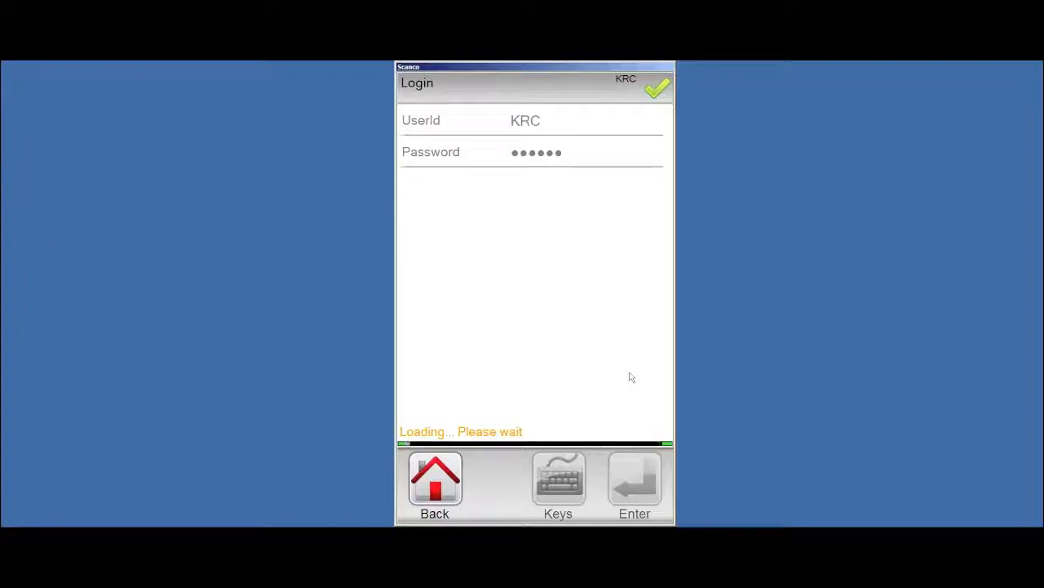
pyautogui.press('Return')
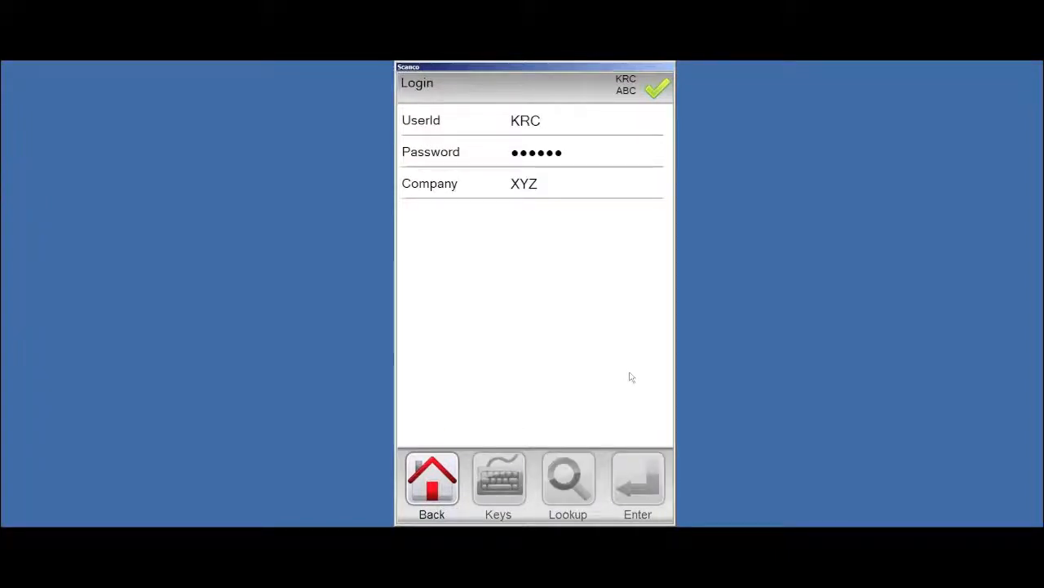
pyautogui.click(549, 408)
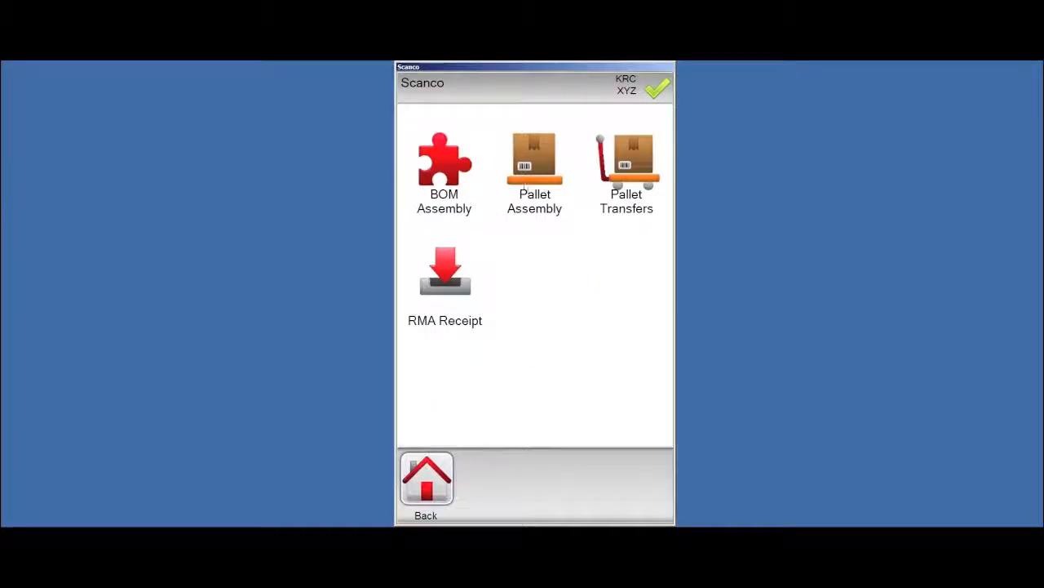
# Start a pallet assembly, browse the existing pallets, and generate new pallet STD-KRC00000003
pyautogui.click(537, 174)
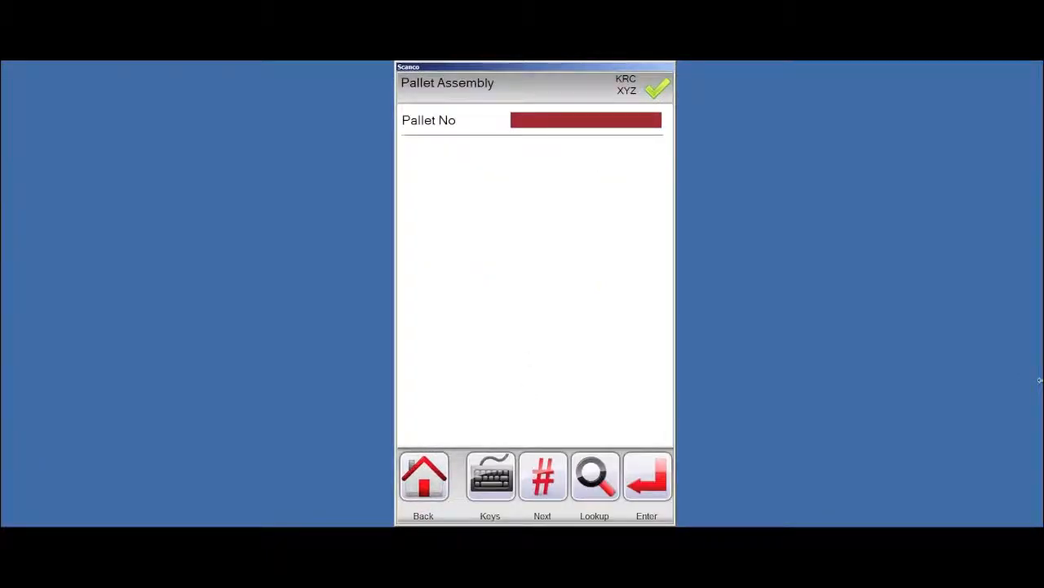
pyautogui.click(598, 480)
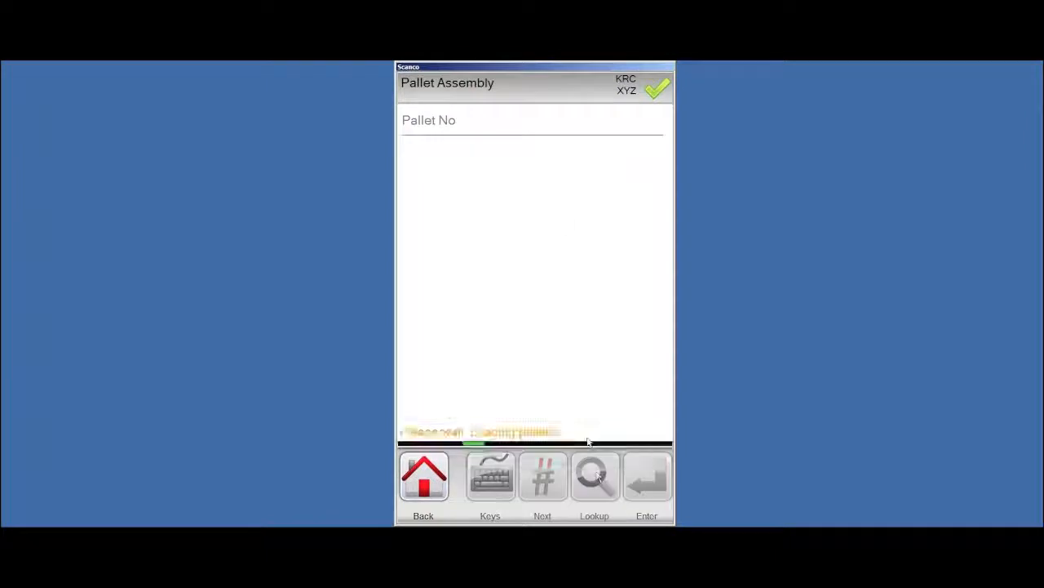
pyautogui.click(578, 506)
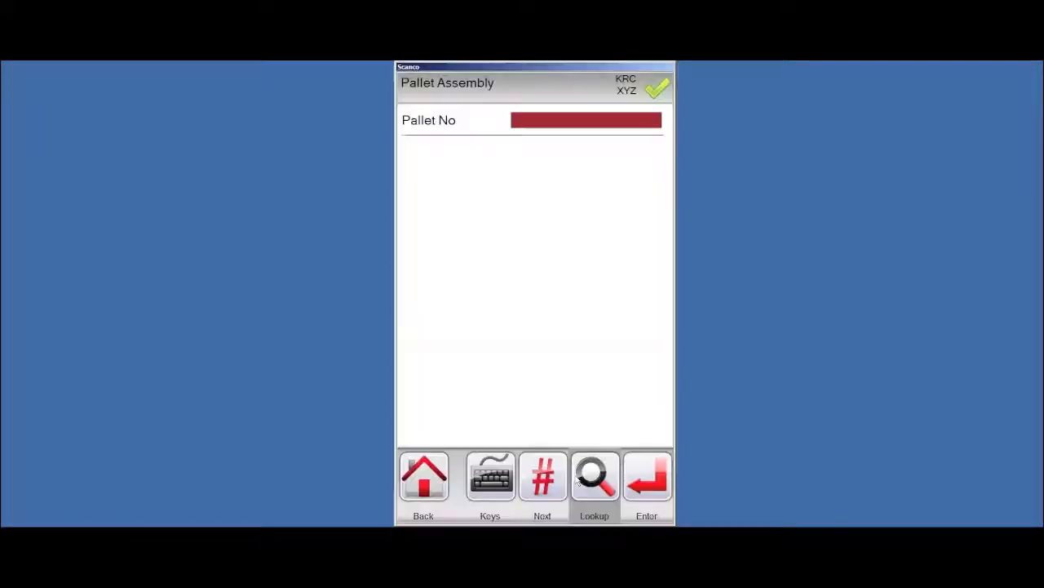
pyautogui.write('S')
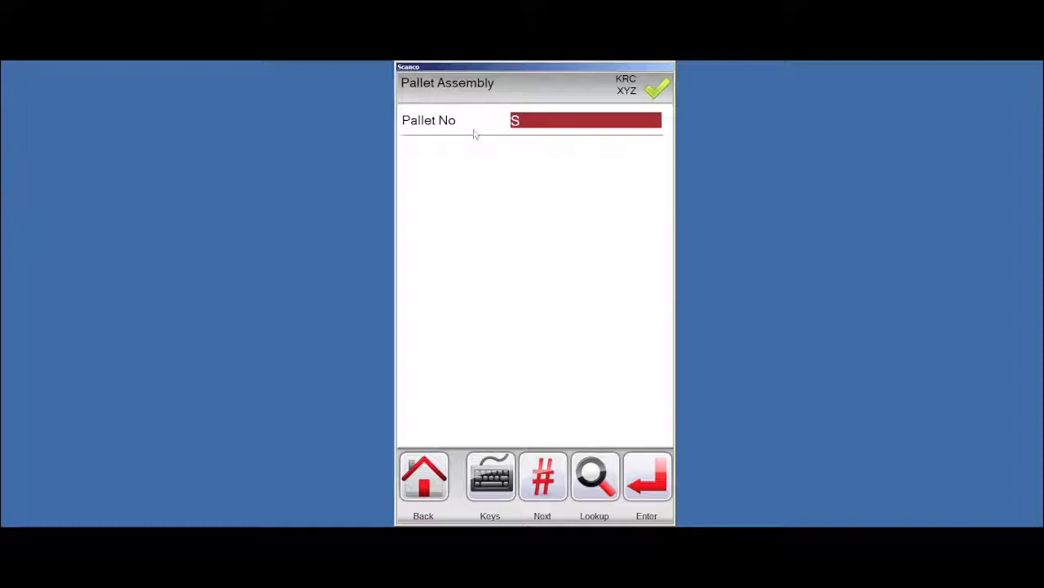
pyautogui.click(595, 475)
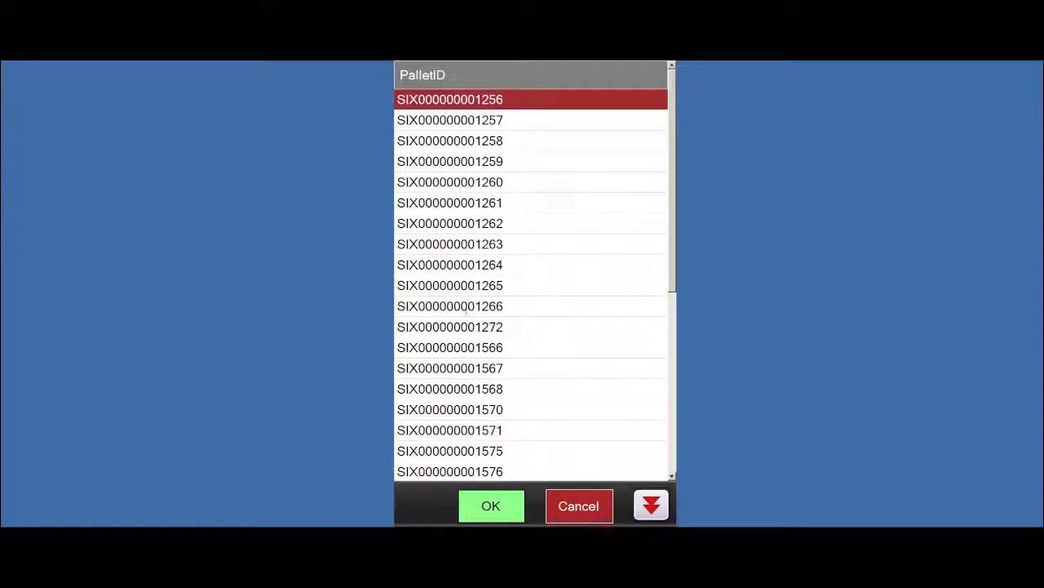
pyautogui.click(579, 506)
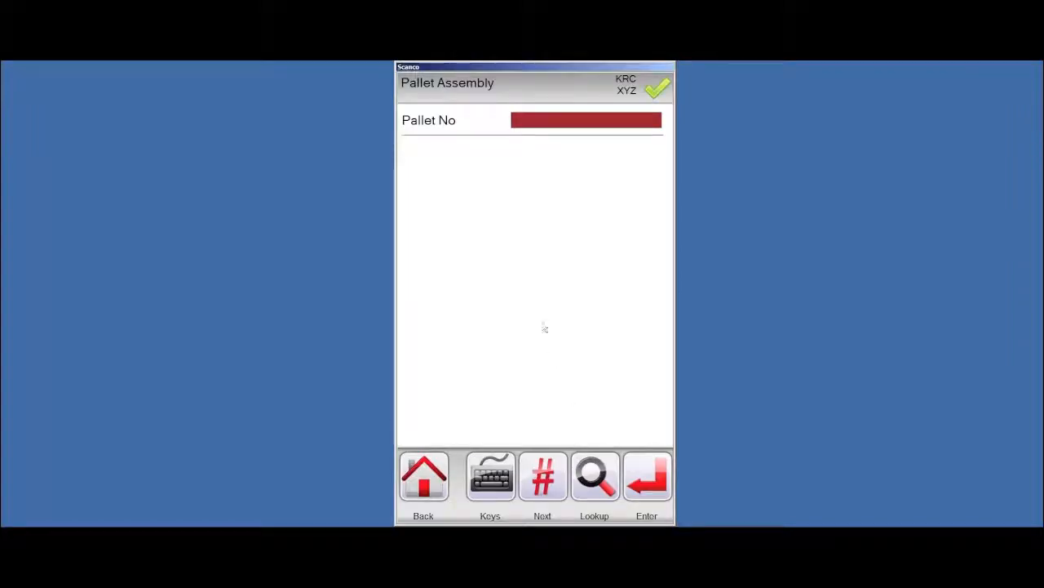
pyautogui.click(543, 477)
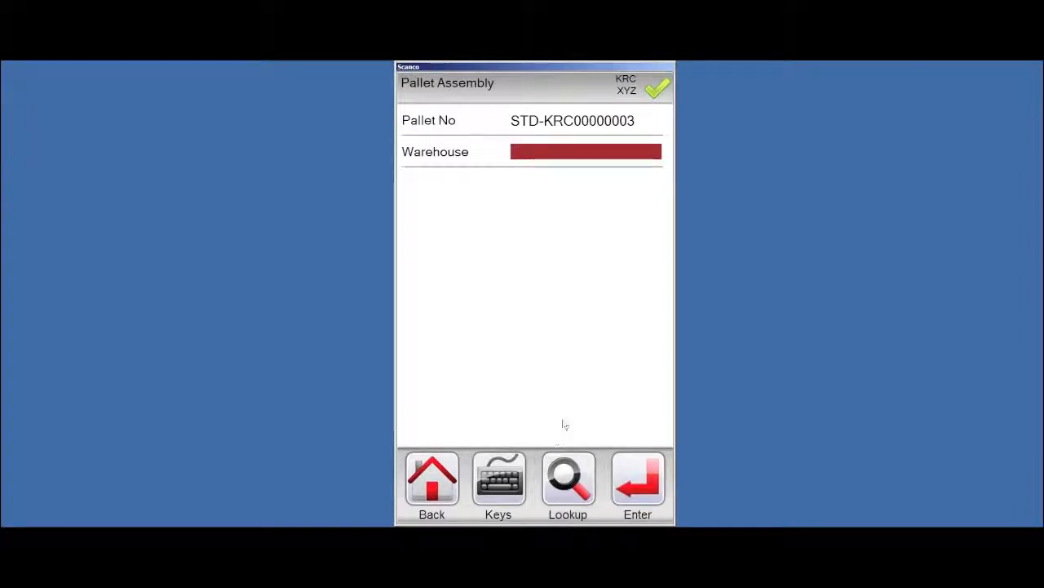
# Enter warehouse 000 and destination bin 100A, correcting the invalid bin A10L
pyautogui.write('000')
pyautogui.press('Return')
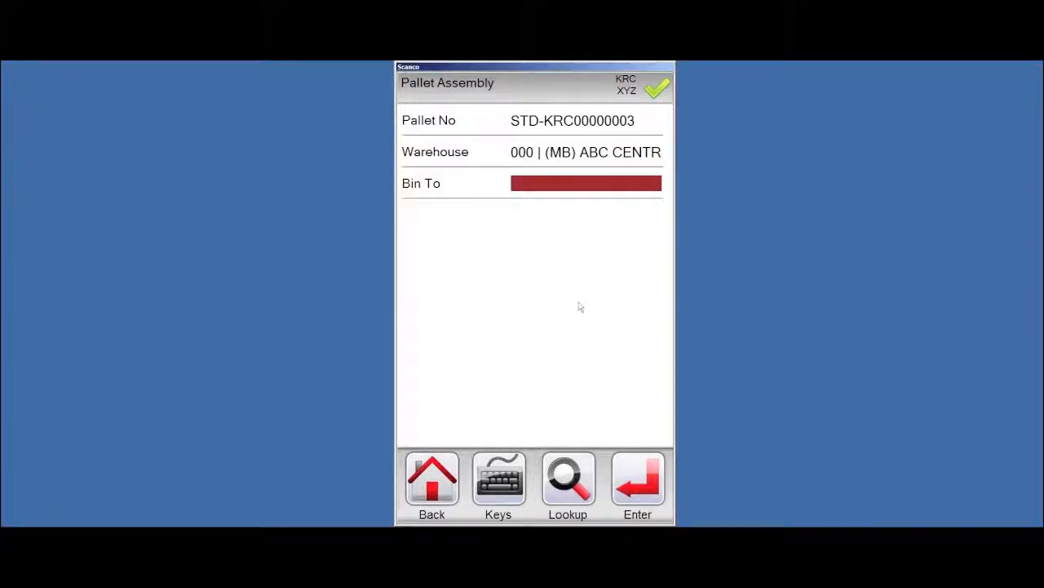
pyautogui.write('A10L')
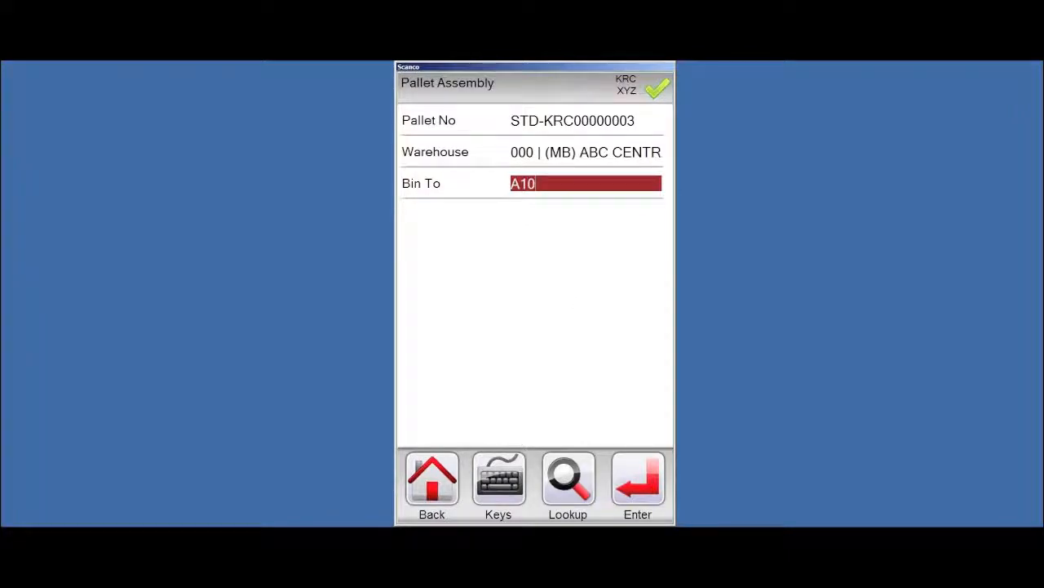
pyautogui.press('Return')
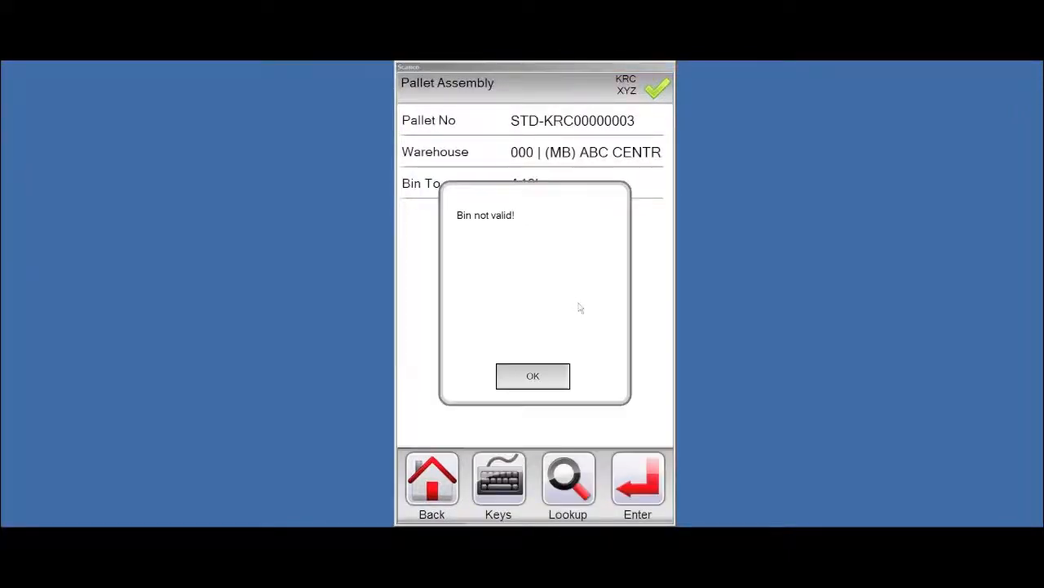
pyautogui.click(545, 377)
pyautogui.write('100')
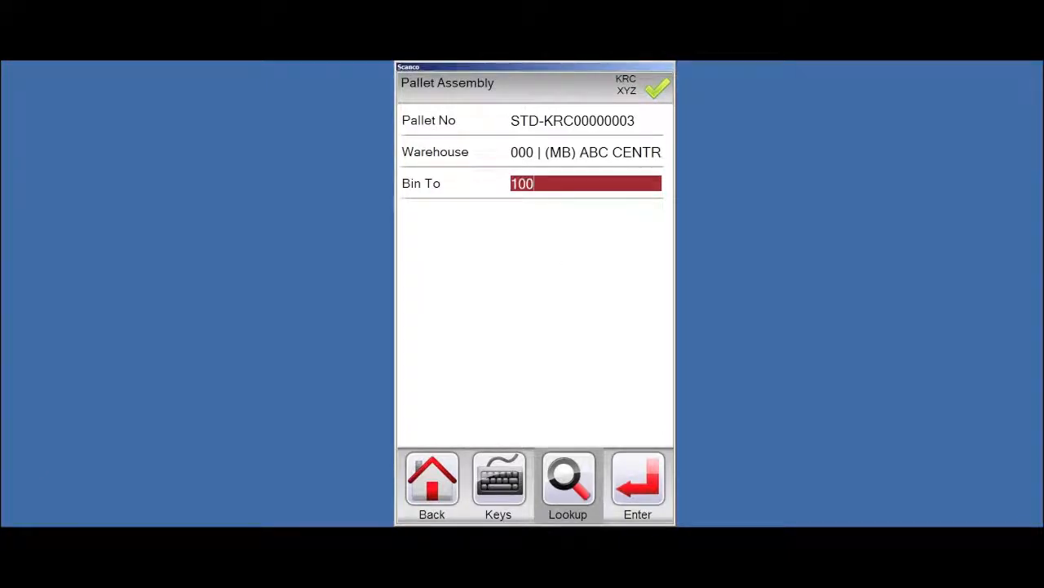
pyautogui.write('0A')
pyautogui.press('BackSpace')
pyautogui.press('BackSpace')
pyautogui.press('BackSpace')
pyautogui.write('0A')
pyautogui.press('Return')
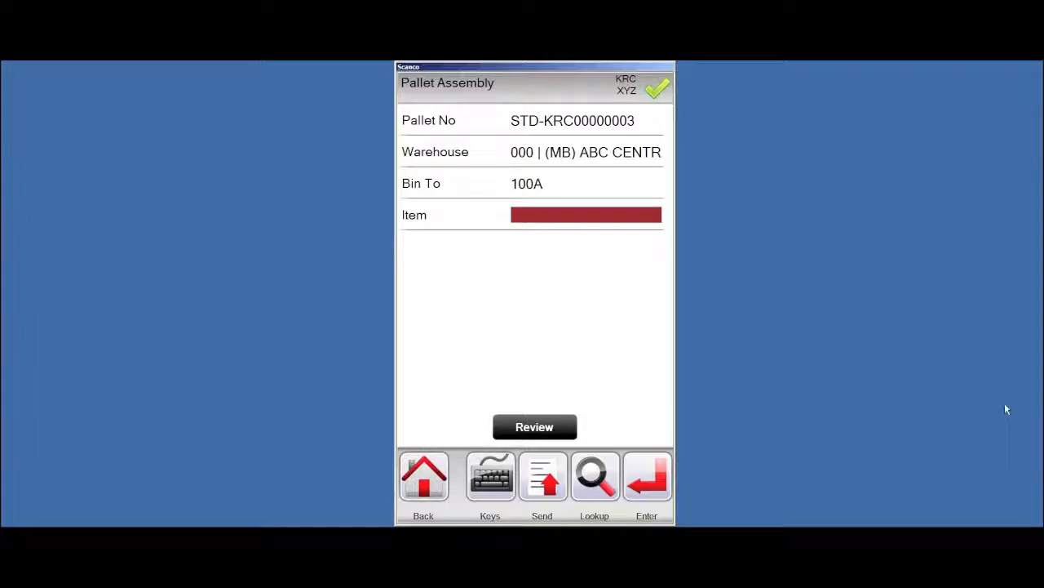
# Add 10 of item BM2 from bin 100A to the pallet, submit 1 record, and return to the task menu
pyautogui.write('BM2')
pyautogui.press('Return')
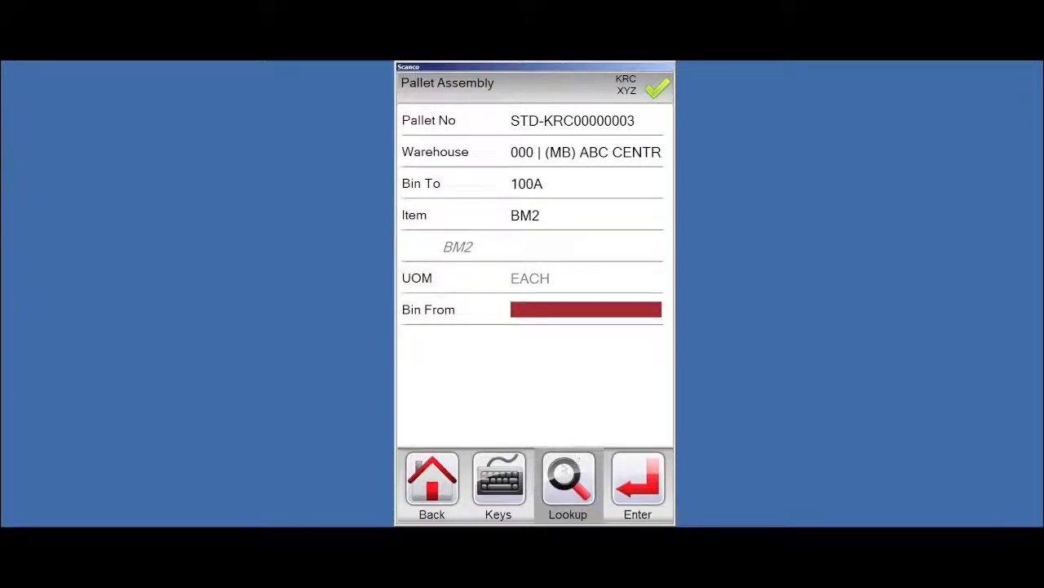
pyautogui.click(578, 489)
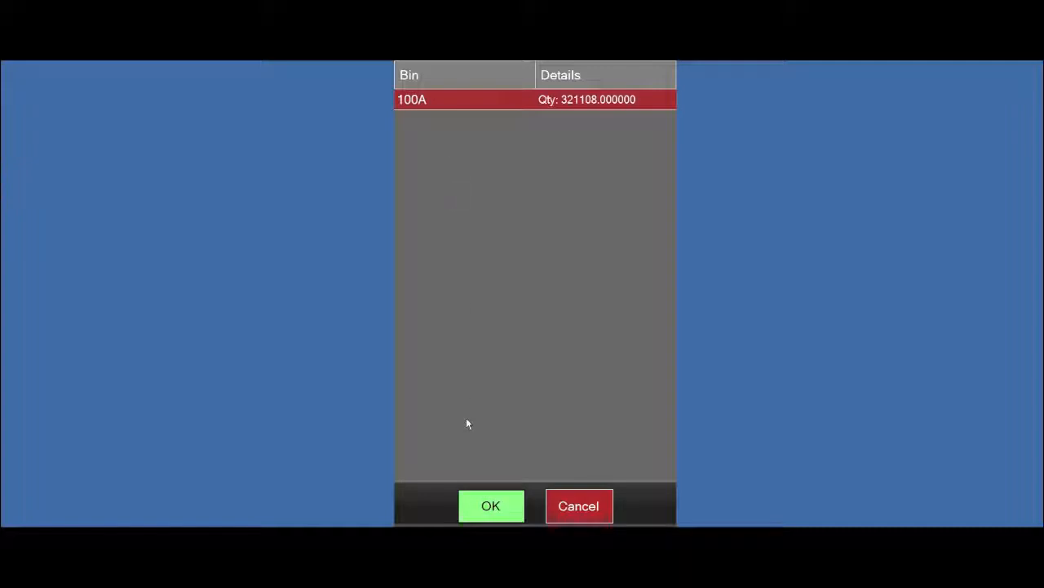
pyautogui.click(488, 508)
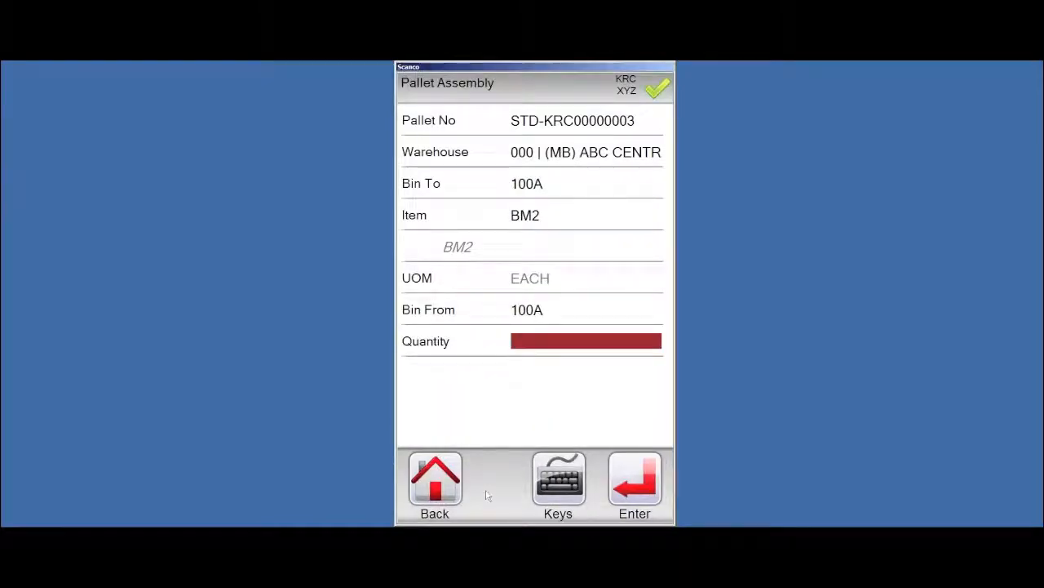
pyautogui.write('10')
pyautogui.press('Return')
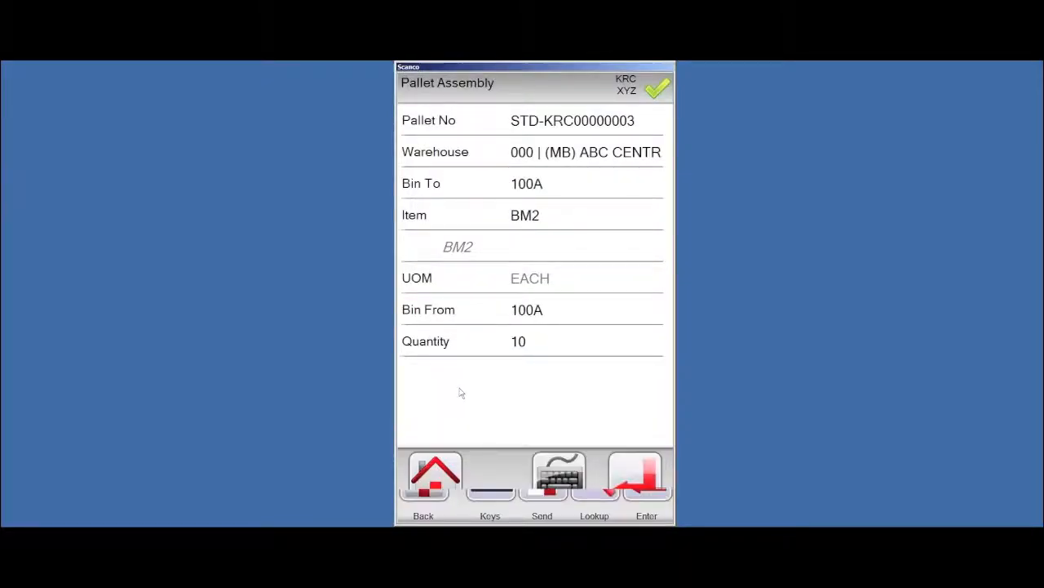
pyautogui.click(543, 480)
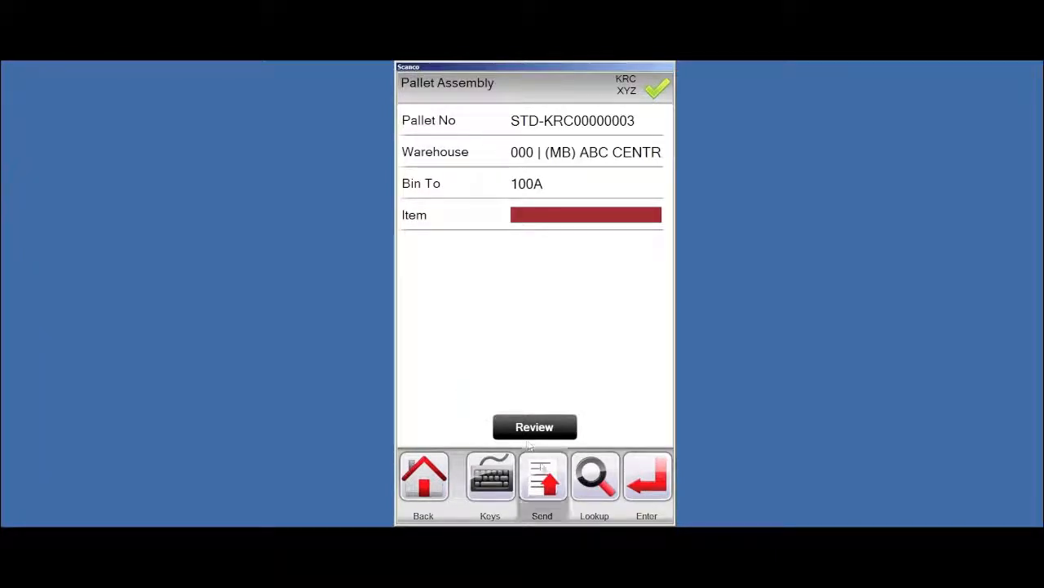
pyautogui.click(472, 377)
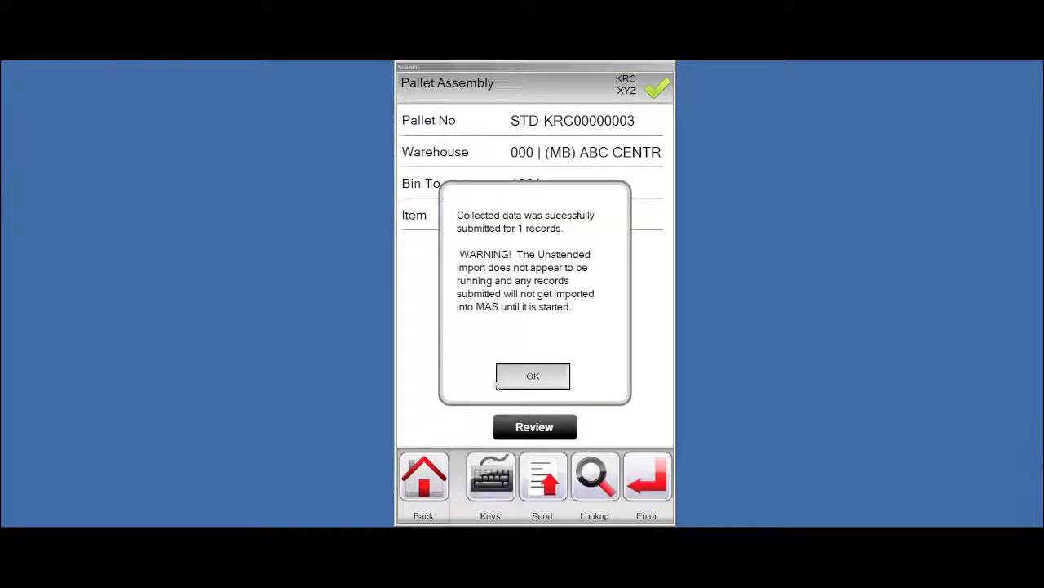
pyautogui.click(536, 382)
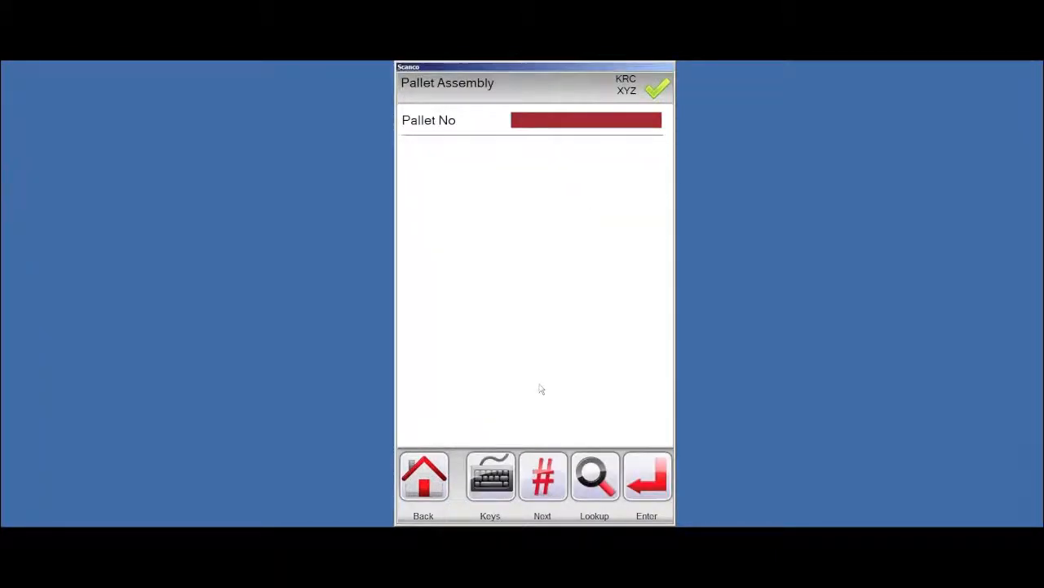
pyautogui.click(422, 486)
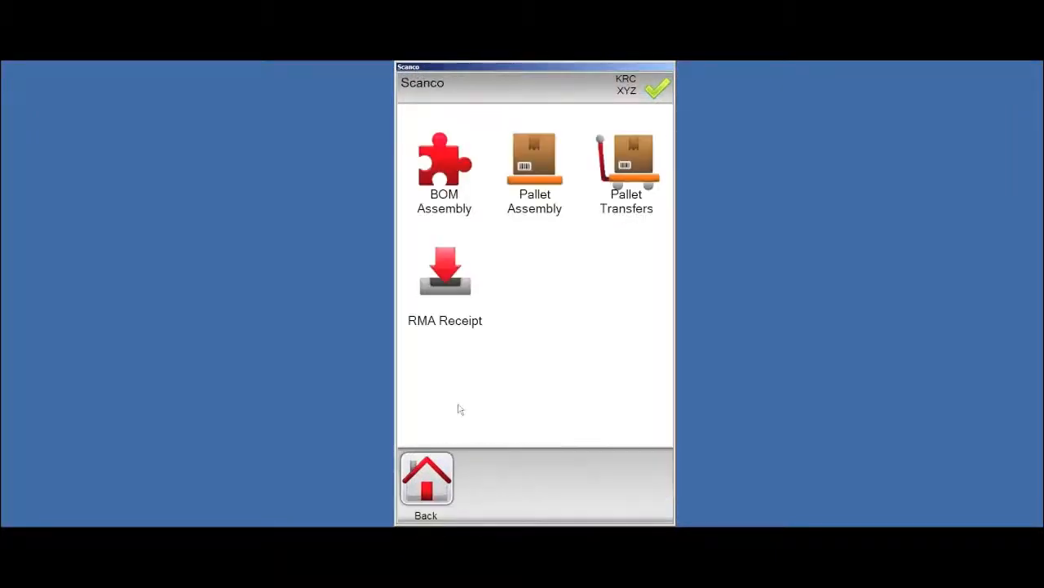
pyautogui.click(628, 173)
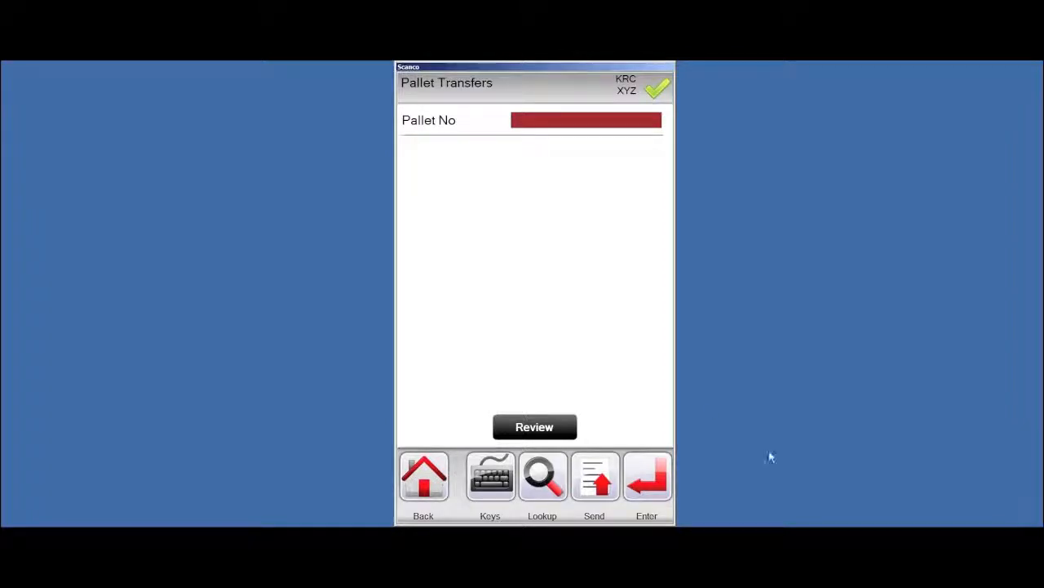
pyautogui.write('S')
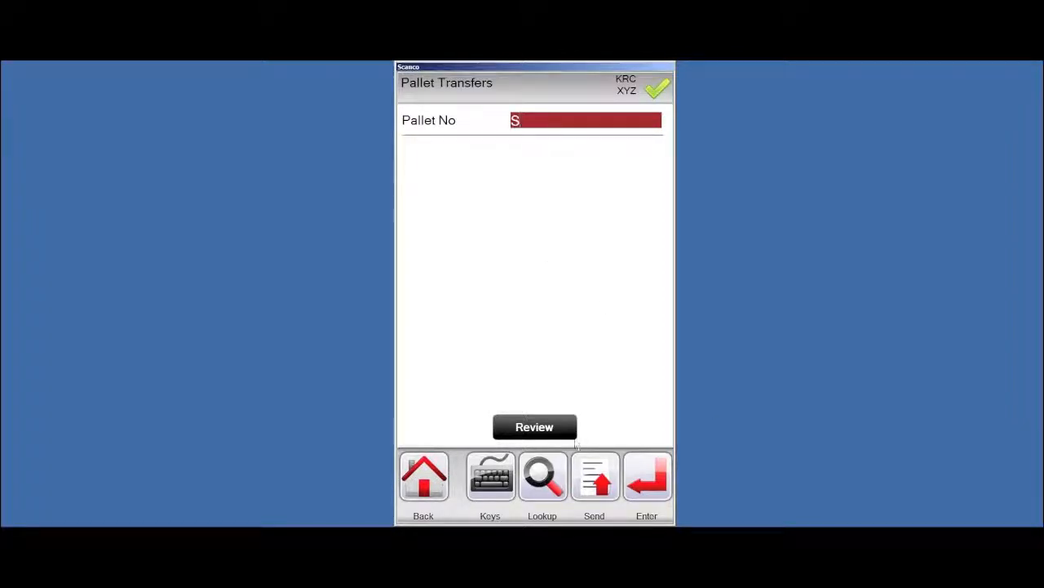
pyautogui.click(543, 477)
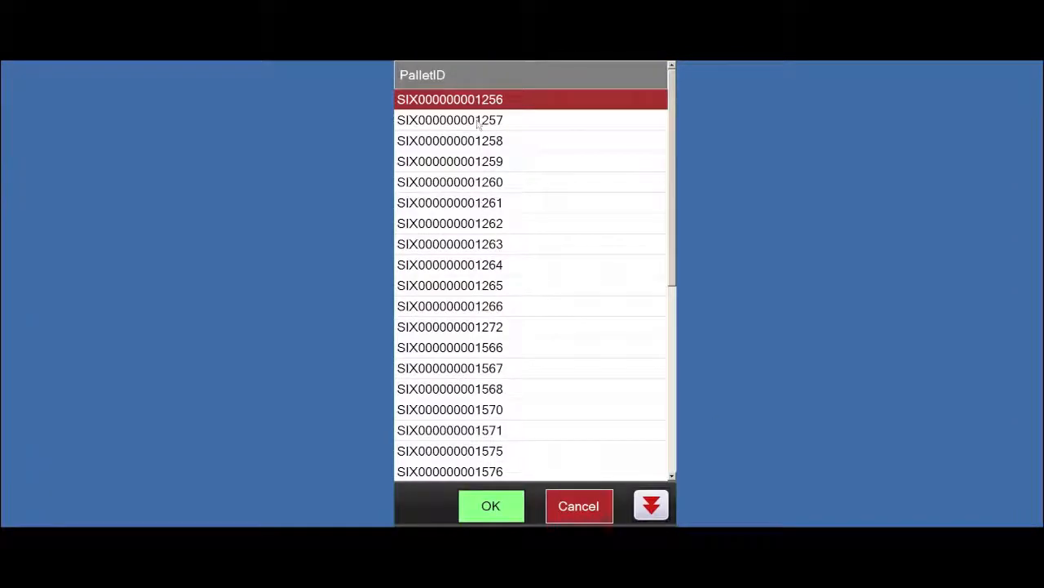
pyautogui.click(581, 504)
pyautogui.click(543, 478)
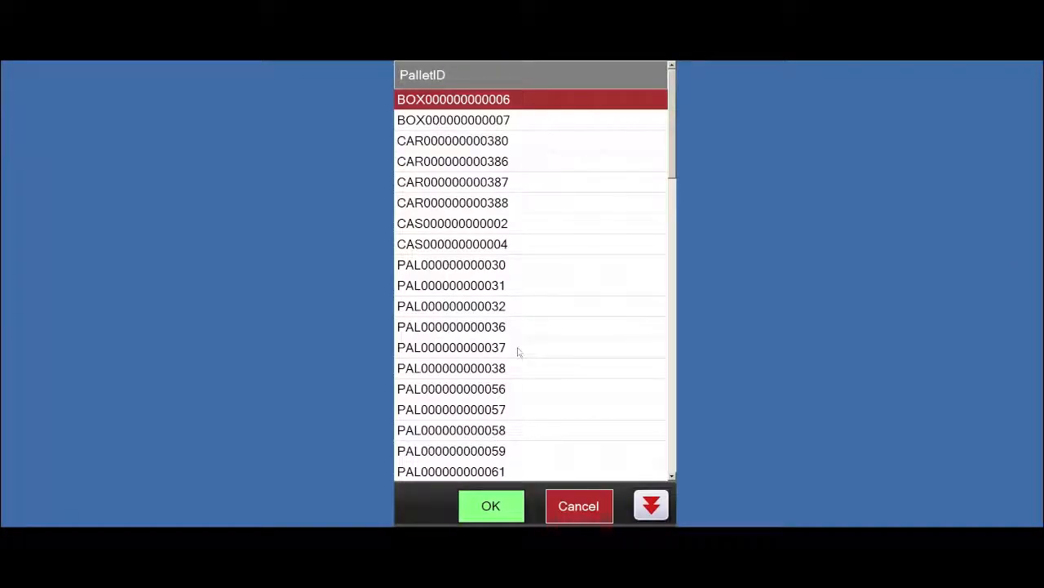
pyautogui.click(571, 503)
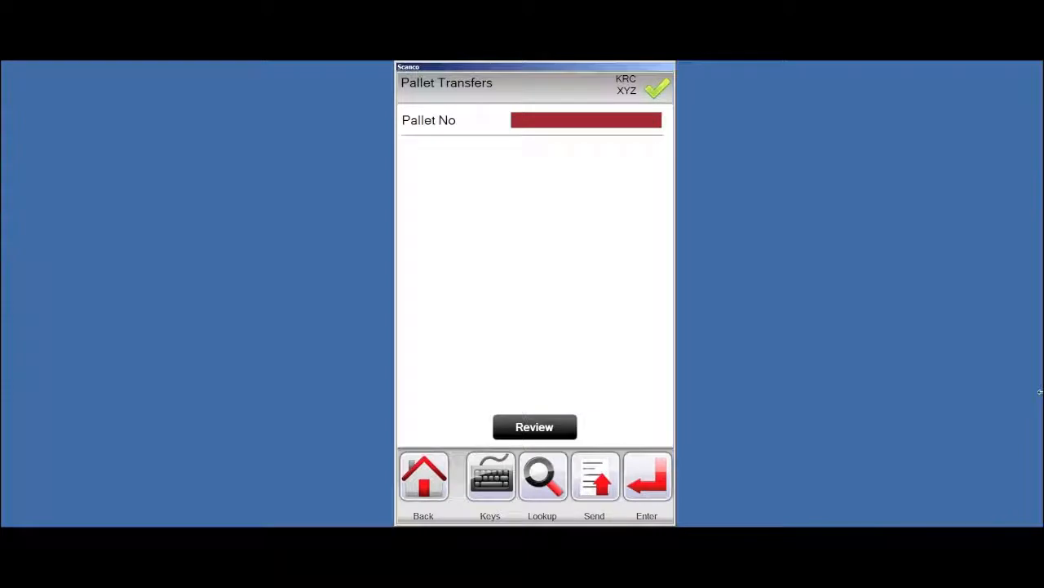
pyautogui.write('SIX000000001570')
pyautogui.press('Return')
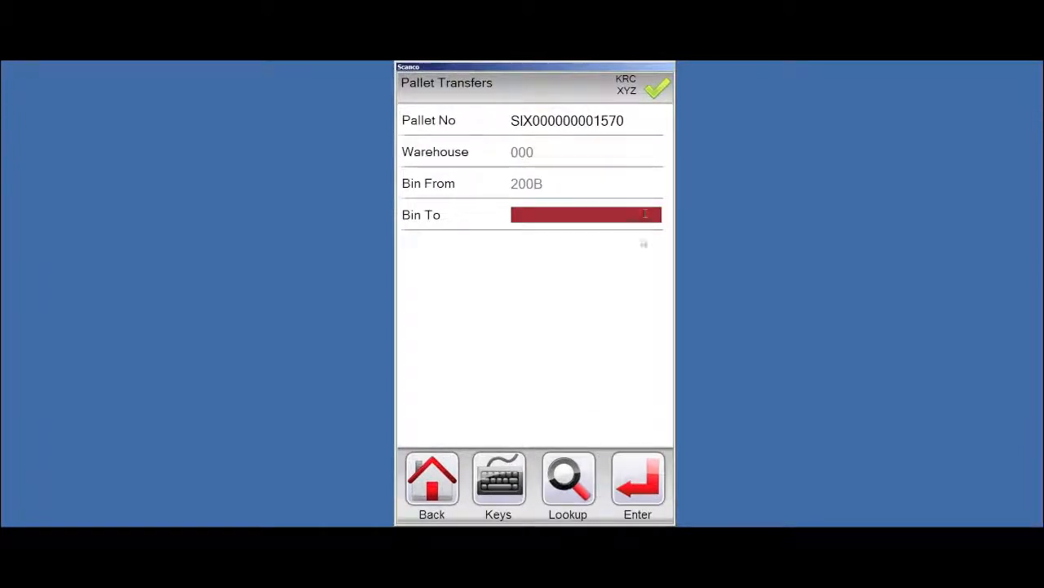
# Transfer it to bin 100A, submit the 1 record, and return to the main module menu
pyautogui.write('100A')
pyautogui.press('Return')
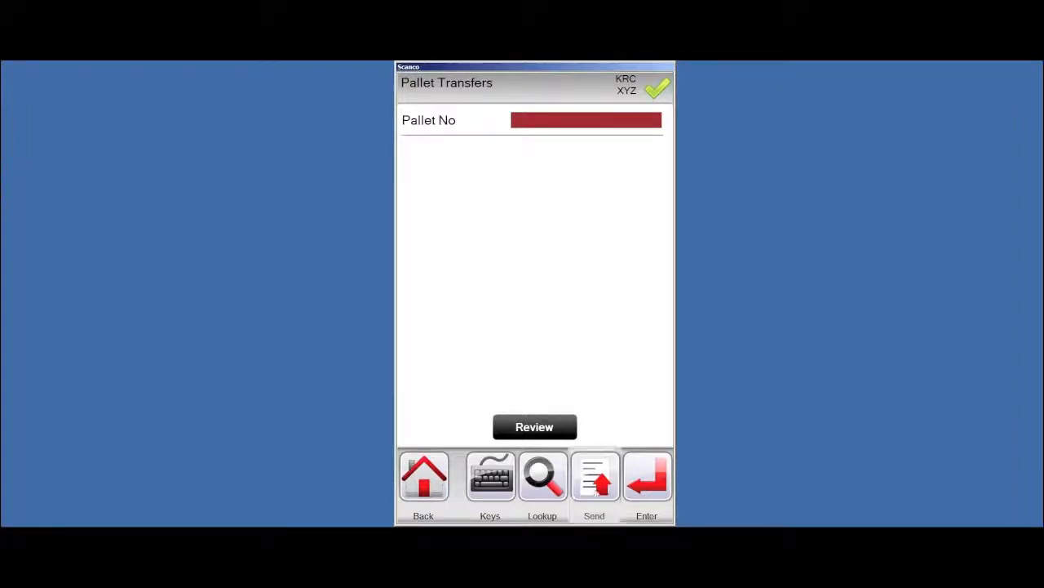
pyautogui.click(595, 486)
pyautogui.click(480, 375)
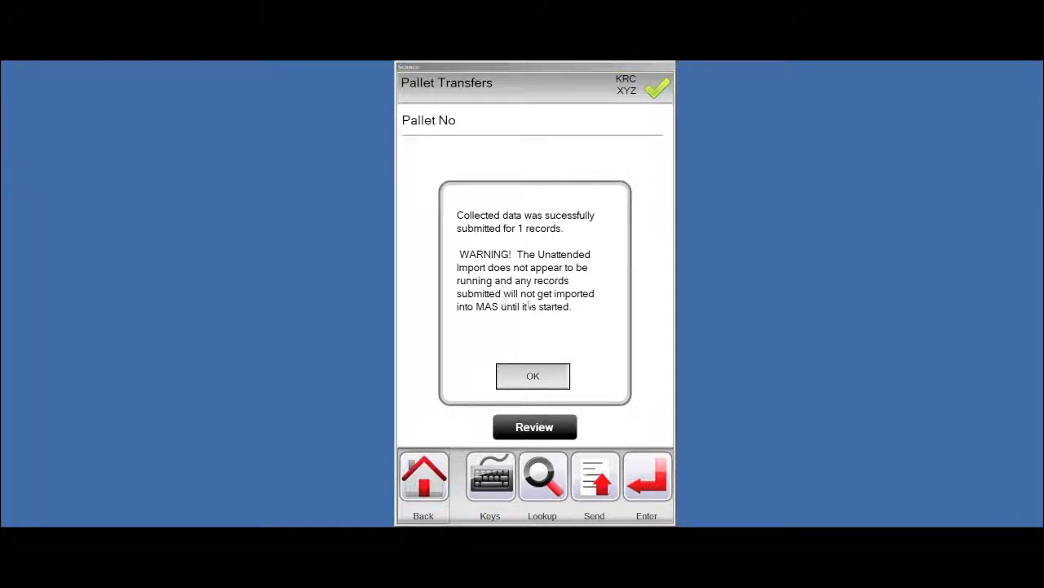
pyautogui.click(533, 375)
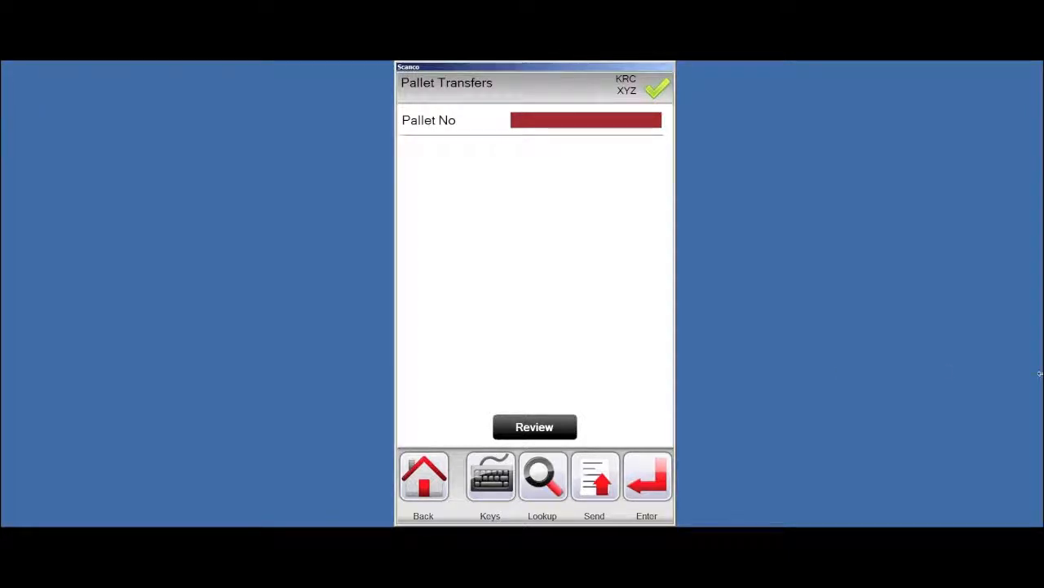
pyautogui.click(428, 470)
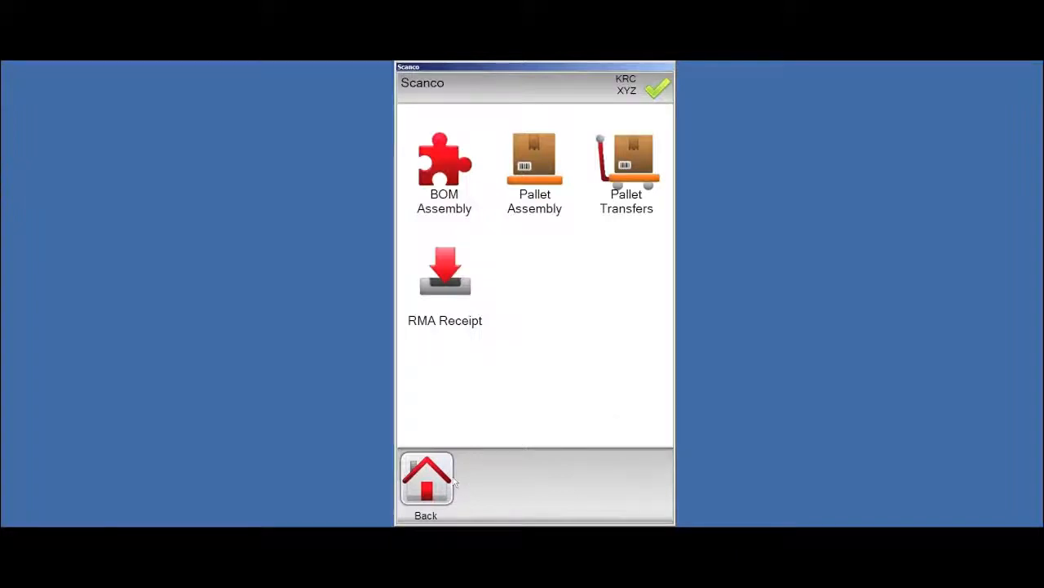
pyautogui.click(428, 478)
# Send 'where are you' to the last listed user in a new Messaging conversation
pyautogui.click(622, 389)
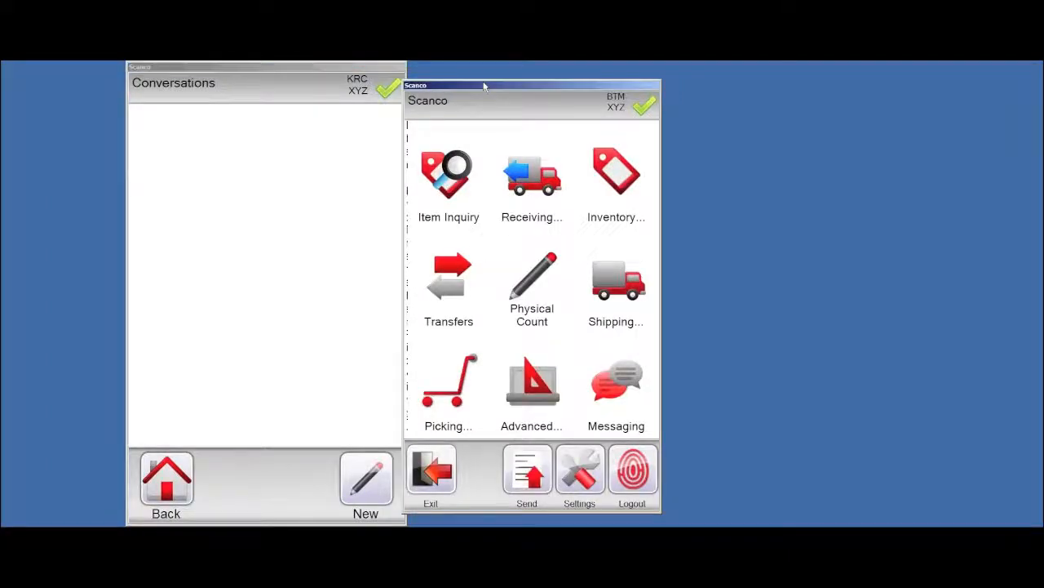
pyautogui.moveTo(410, 83); pyautogui.dragTo(442, 62)
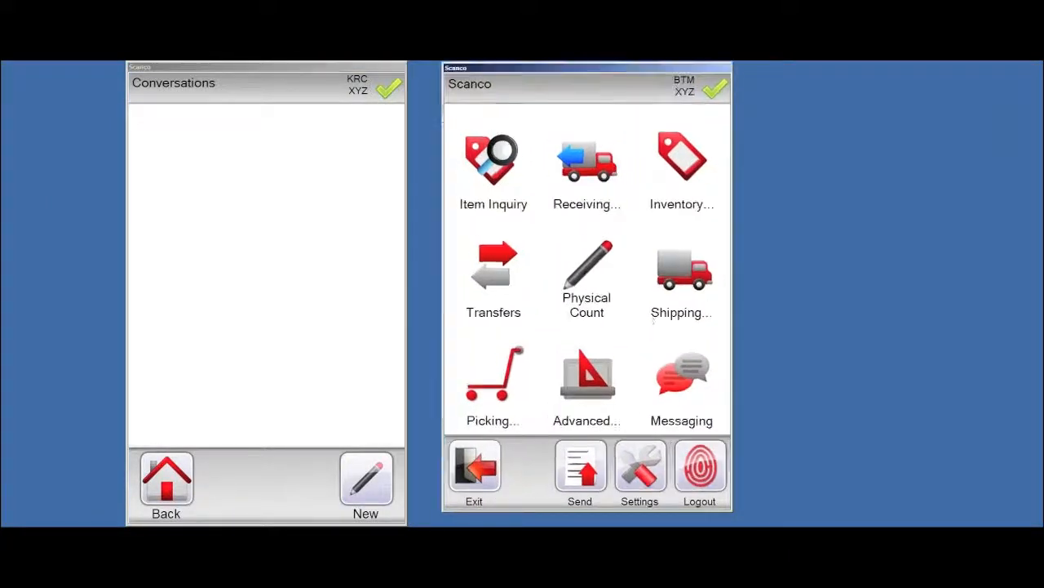
pyautogui.click(365, 480)
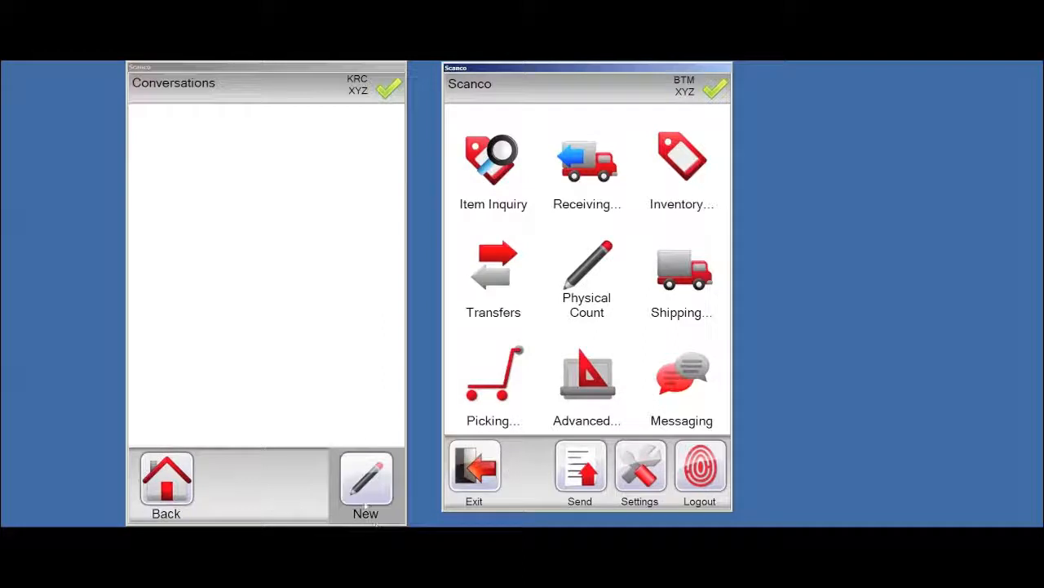
pyautogui.click(139, 167)
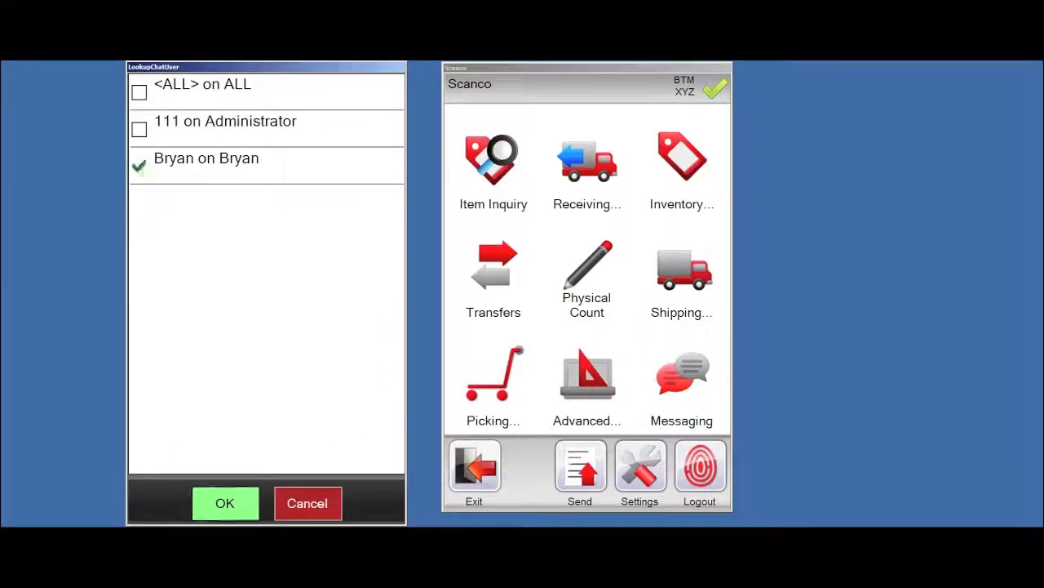
pyautogui.click(221, 501)
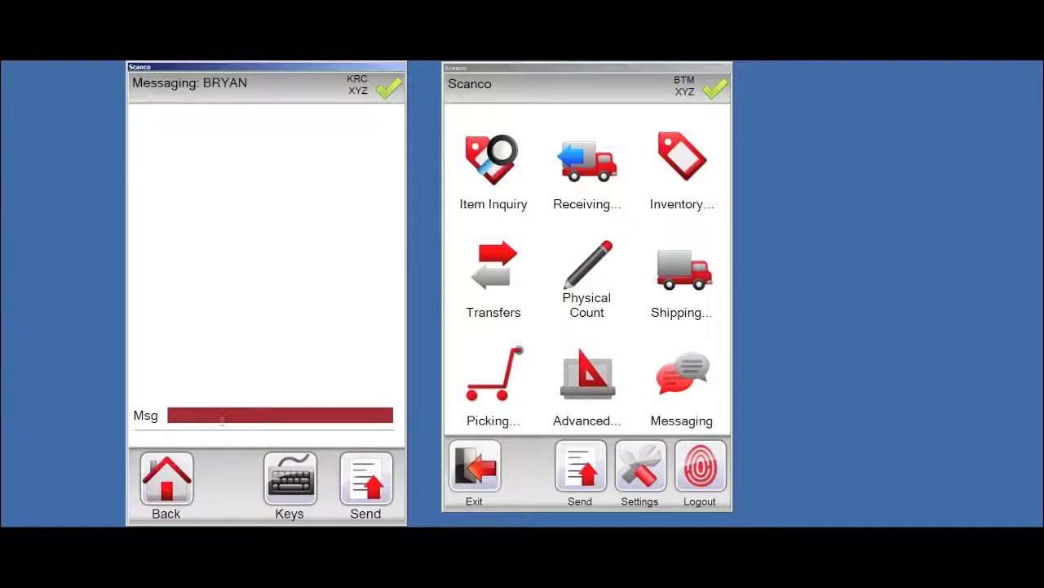
pyautogui.write('wh')
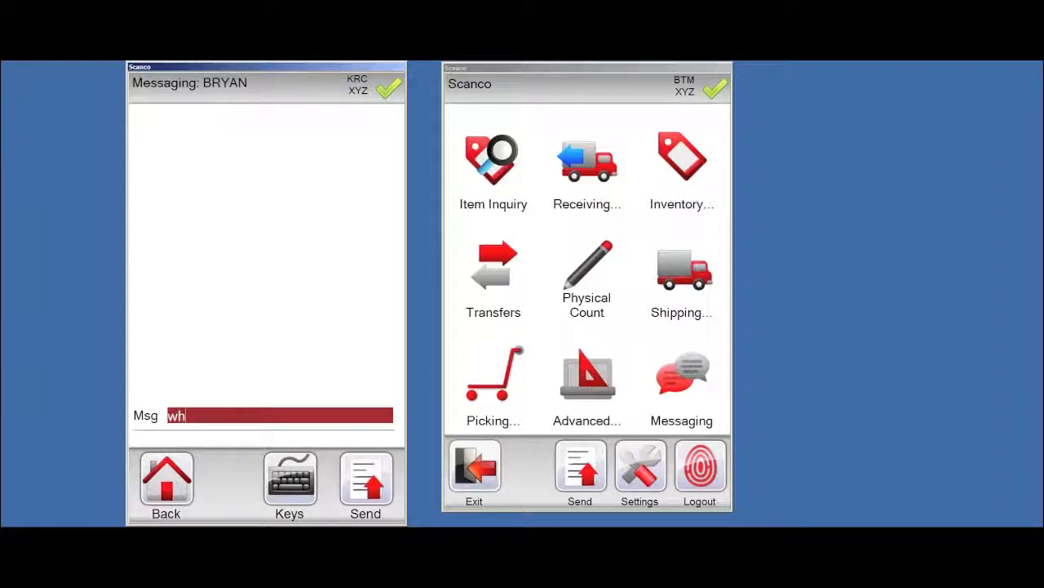
pyautogui.write('ere e')
pyautogui.press('BackSpace')
pyautogui.write('are you')
pyautogui.press('Return')
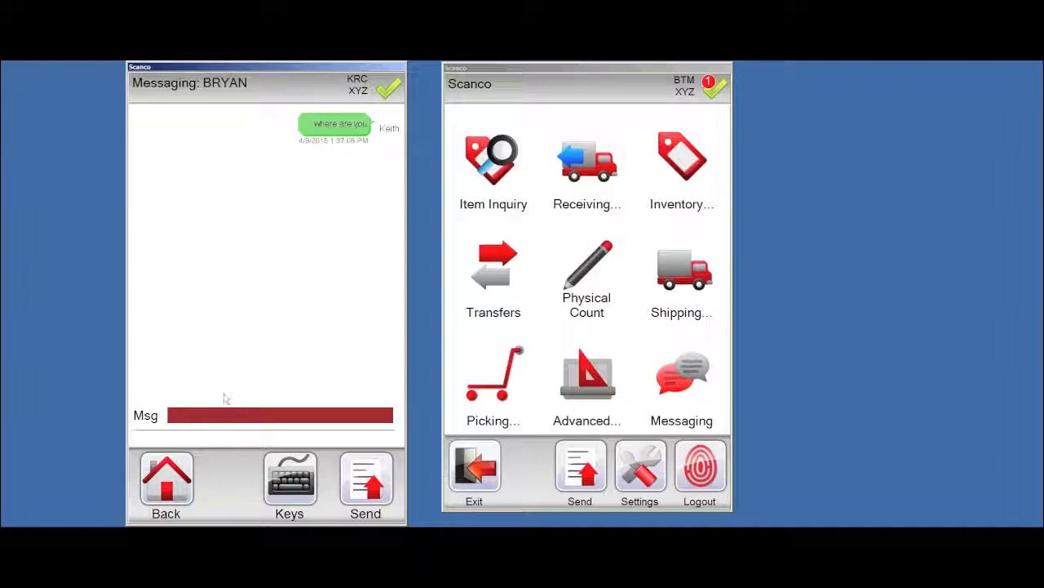
# Reply 'warehouse 1100' from the second device, then start a new chat on the first device
pyautogui.click(699, 75)
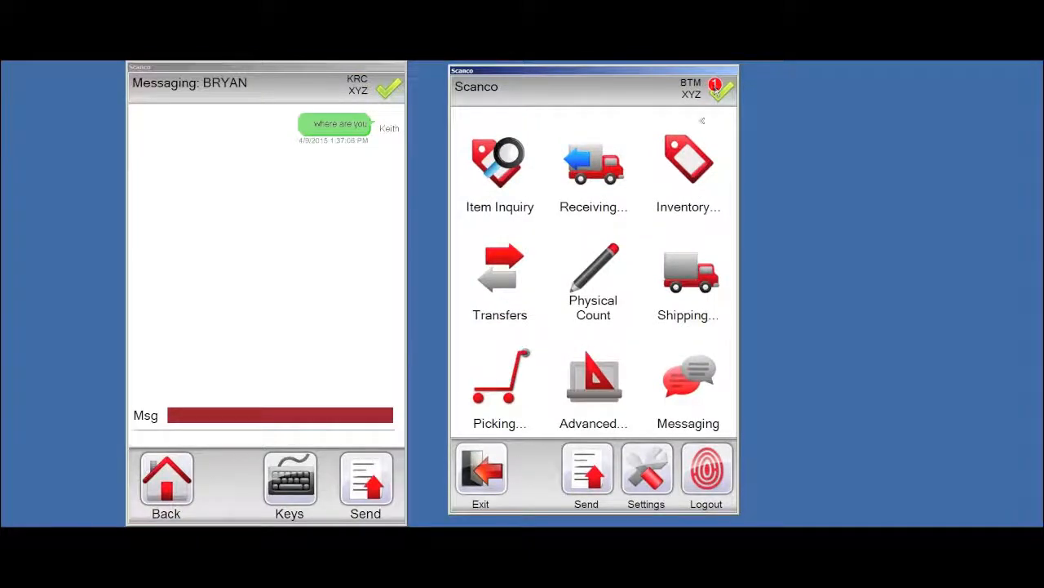
pyautogui.click(688, 379)
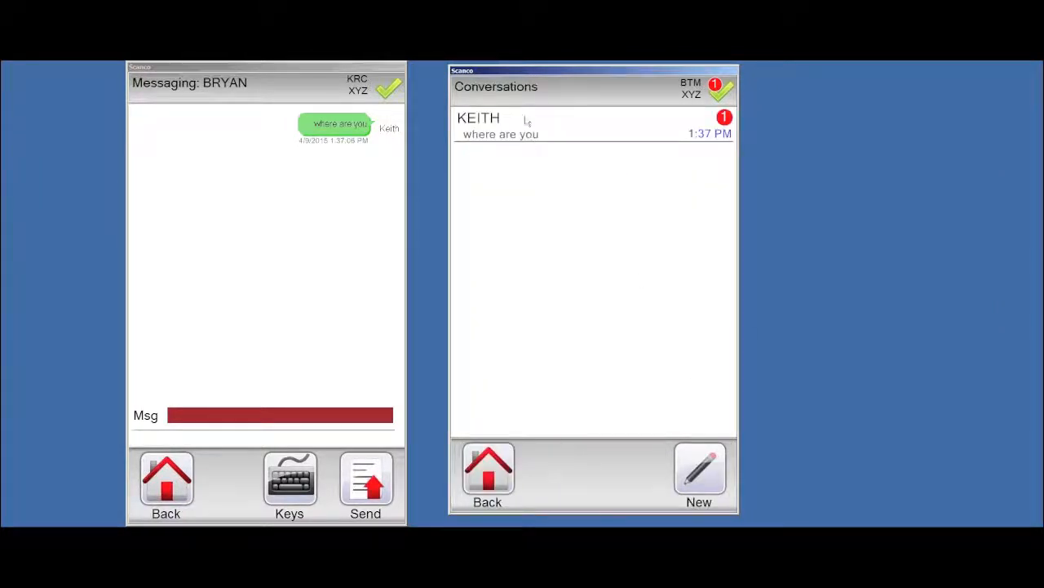
pyautogui.click(553, 136)
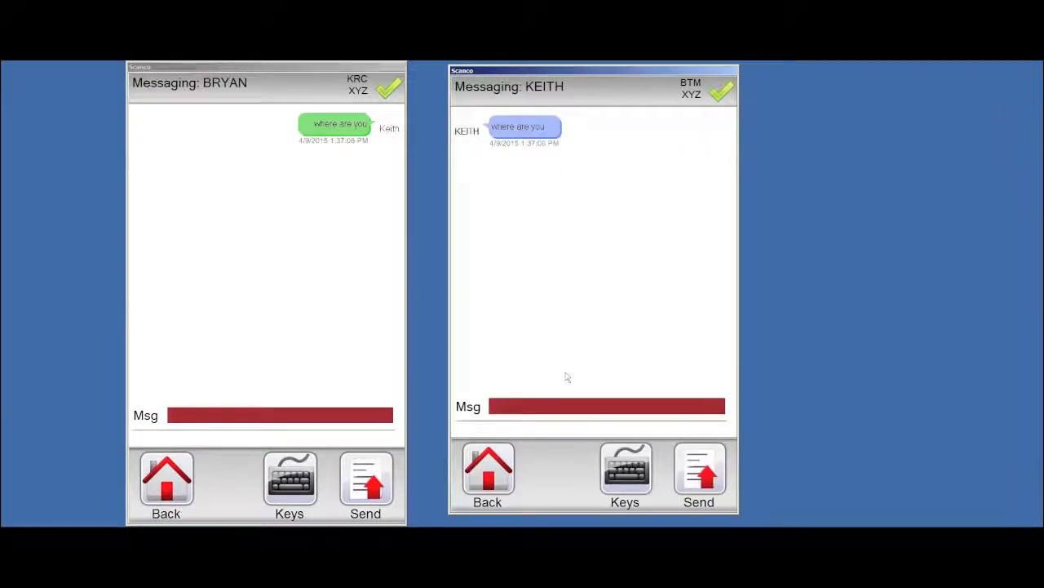
pyautogui.write('w')
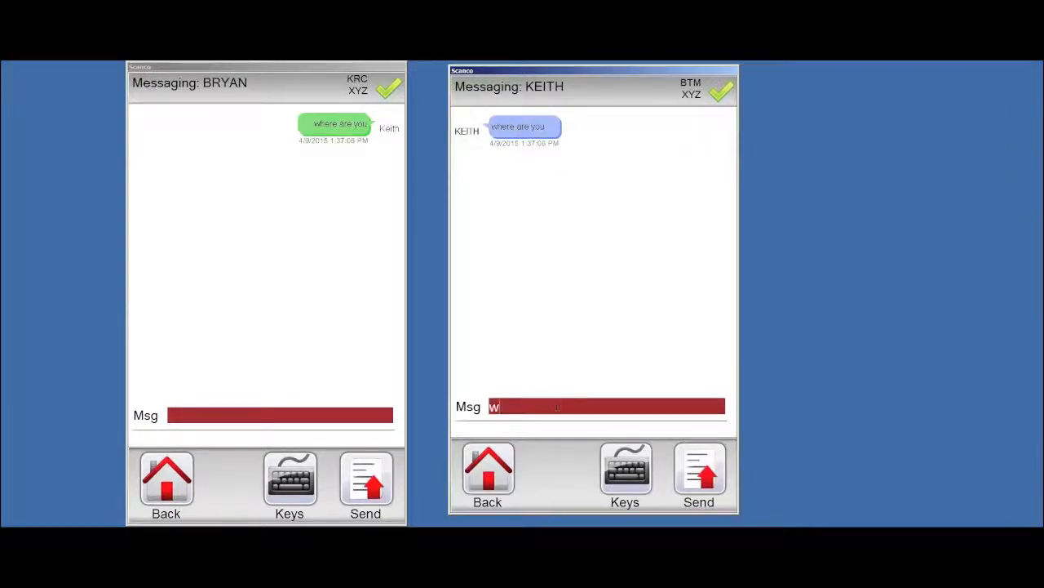
pyautogui.write('arehouse 1100')
pyautogui.press('Return')
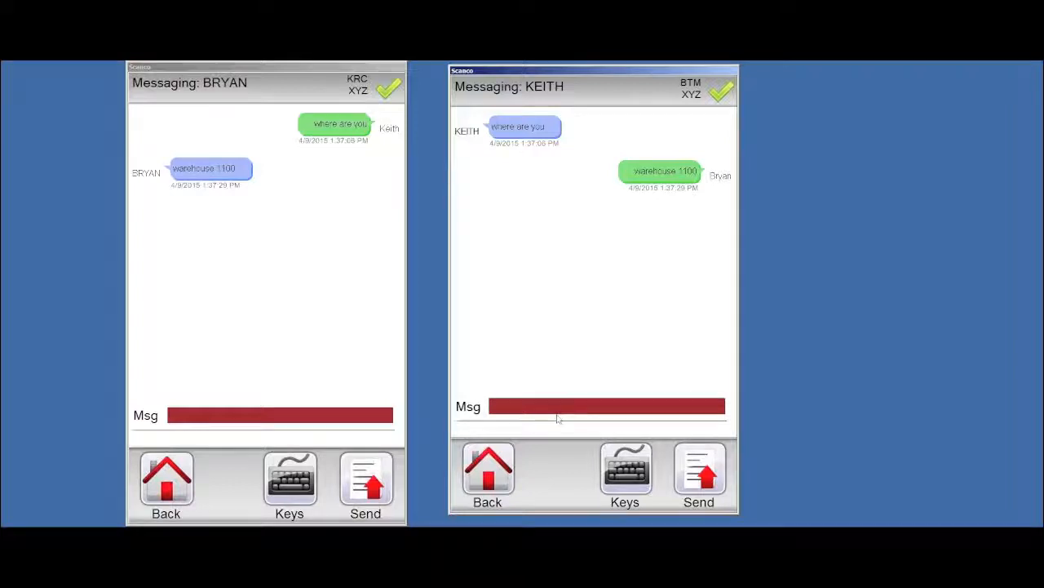
pyautogui.click(173, 486)
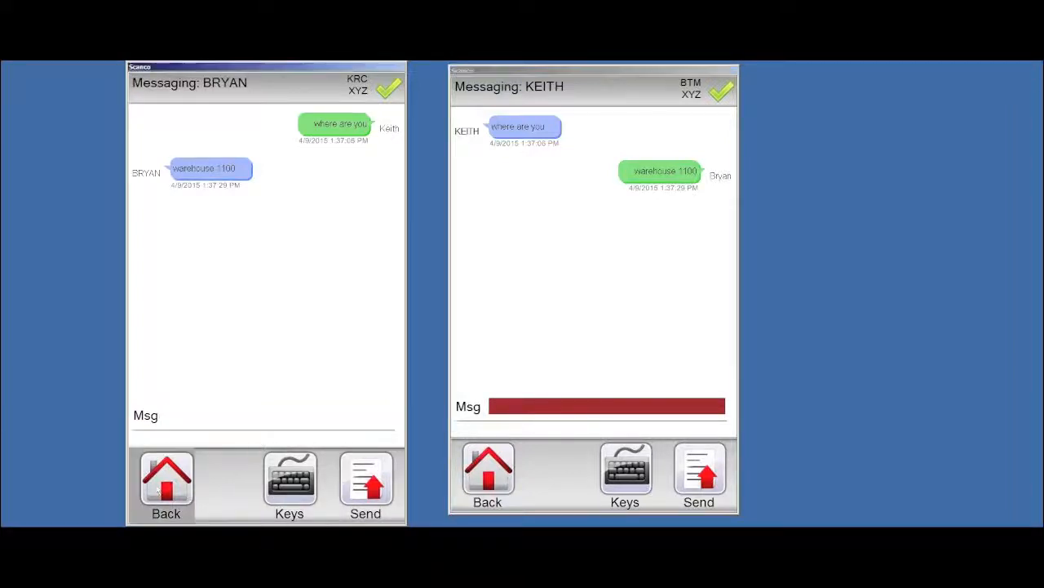
pyautogui.click(374, 481)
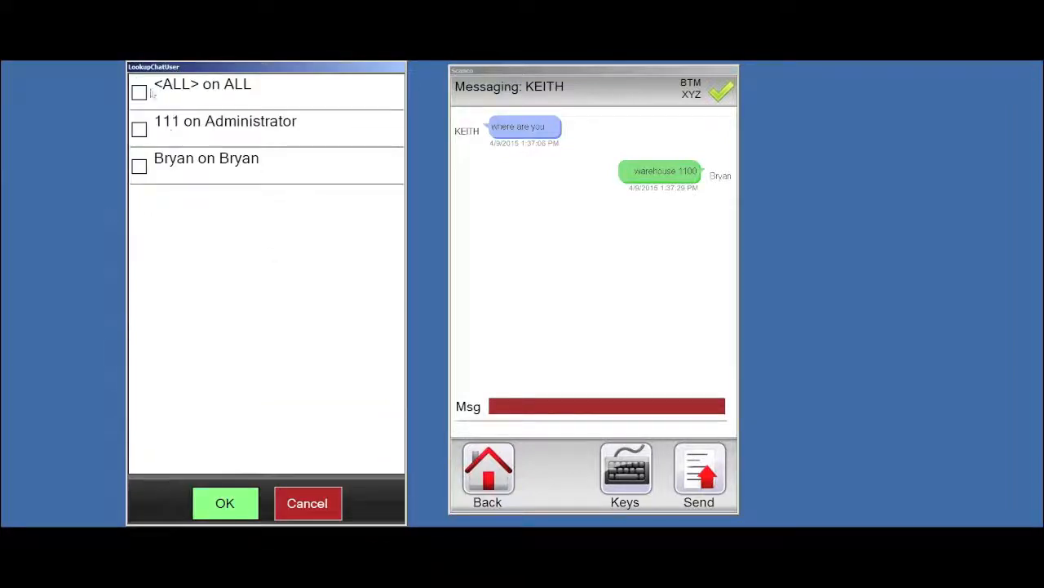
# Broadcast the message 'Hi' to <ALL> users
pyautogui.click(139, 92)
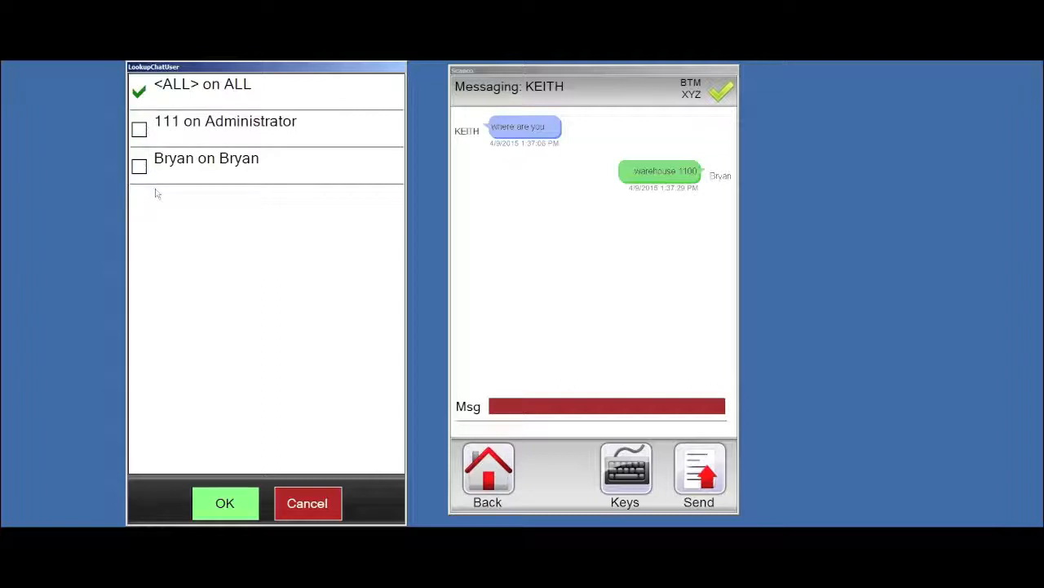
pyautogui.click(227, 504)
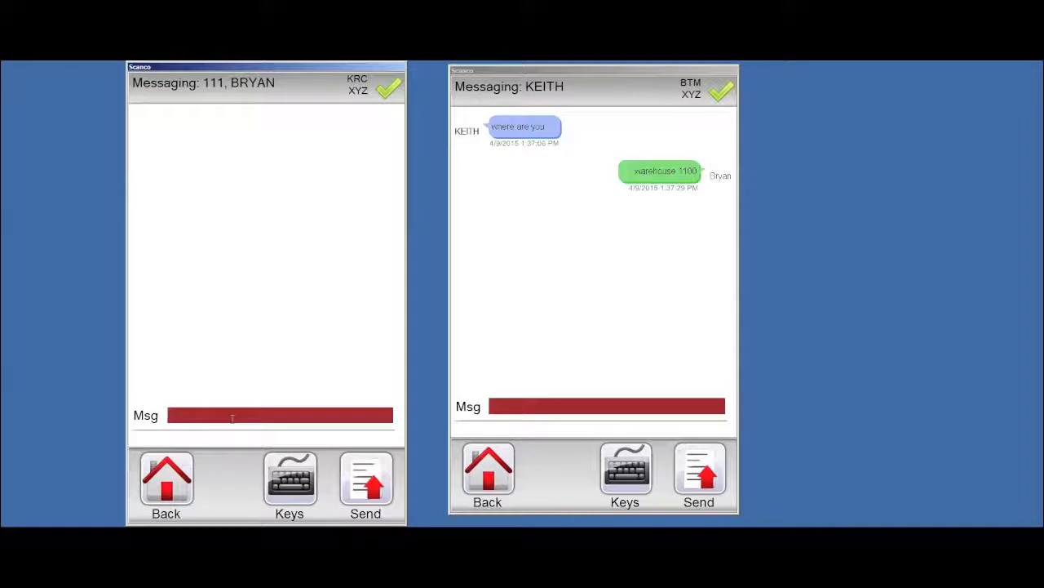
pyautogui.write('Hi')
pyautogui.press('Return')
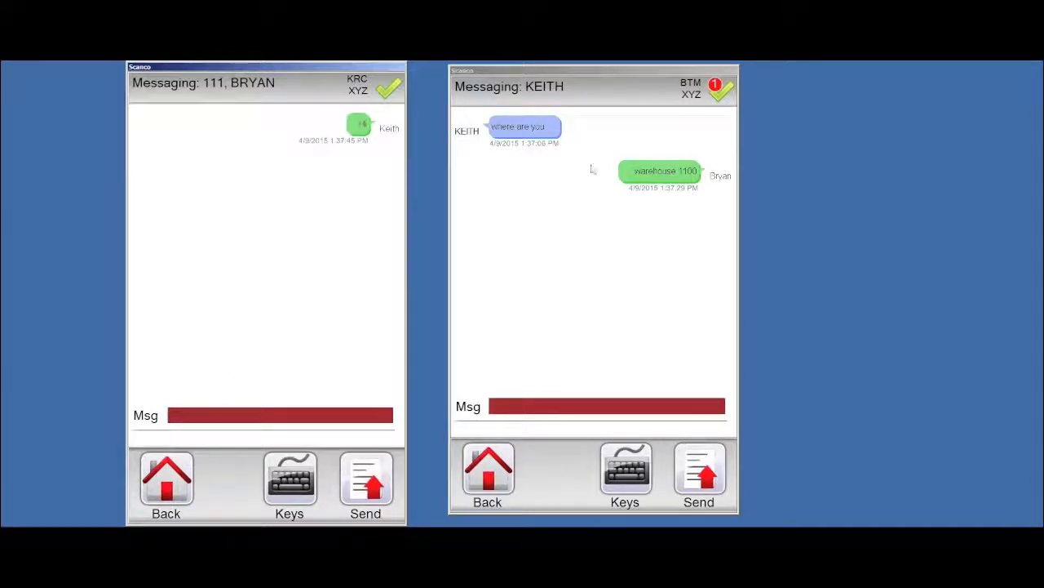
# Open the broadcast chat on the second device, then launch the Scanco Dashboard
pyautogui.click(489, 469)
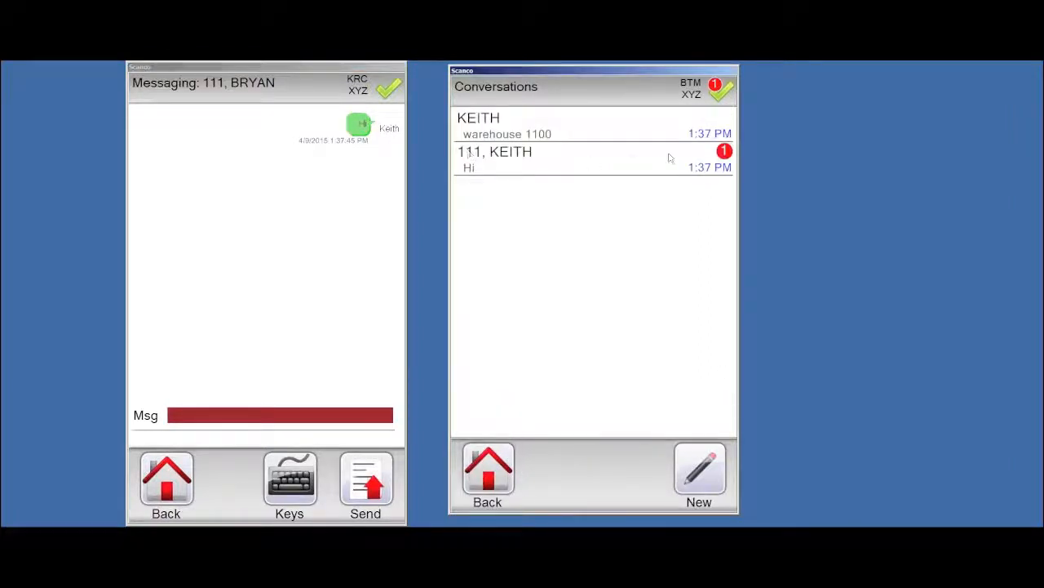
pyautogui.click(496, 161)
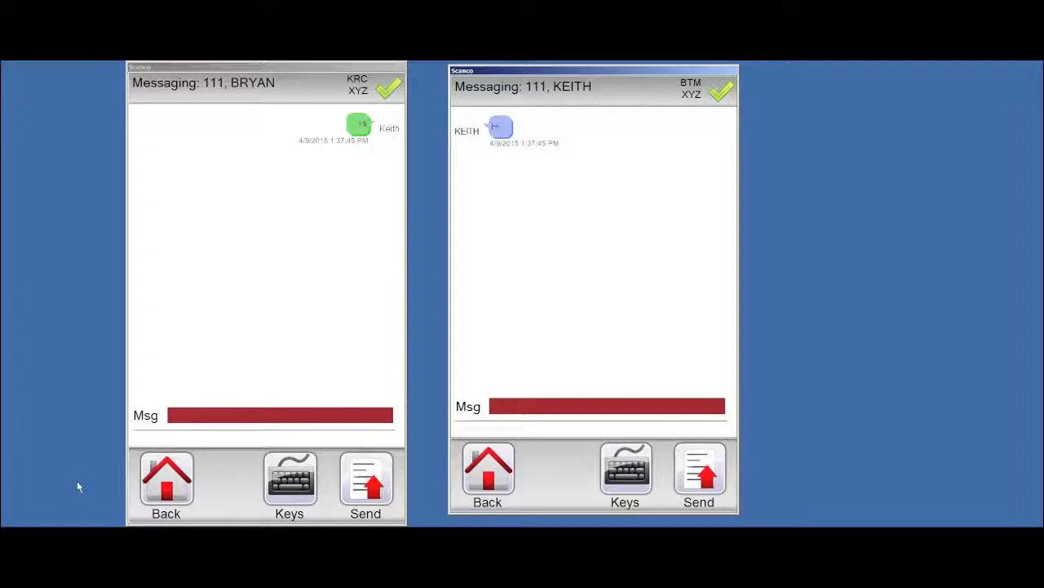
pyautogui.click(218, 525)
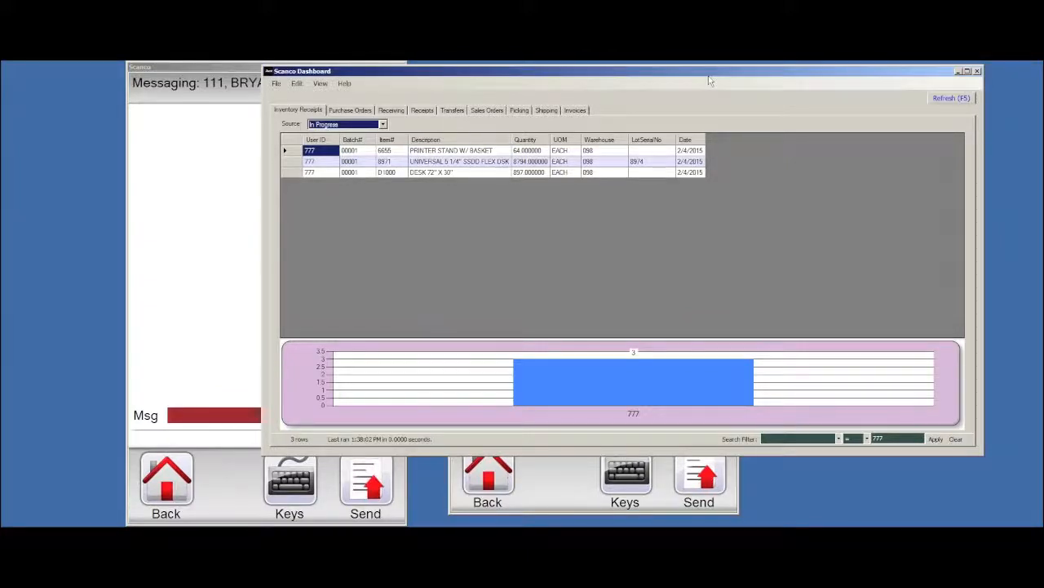
# Shift the Dashboard window slightly left and show the Purchase Orders tab with 8 open orders
pyautogui.moveTo(700, 78); pyautogui.dragTo(669, 82)
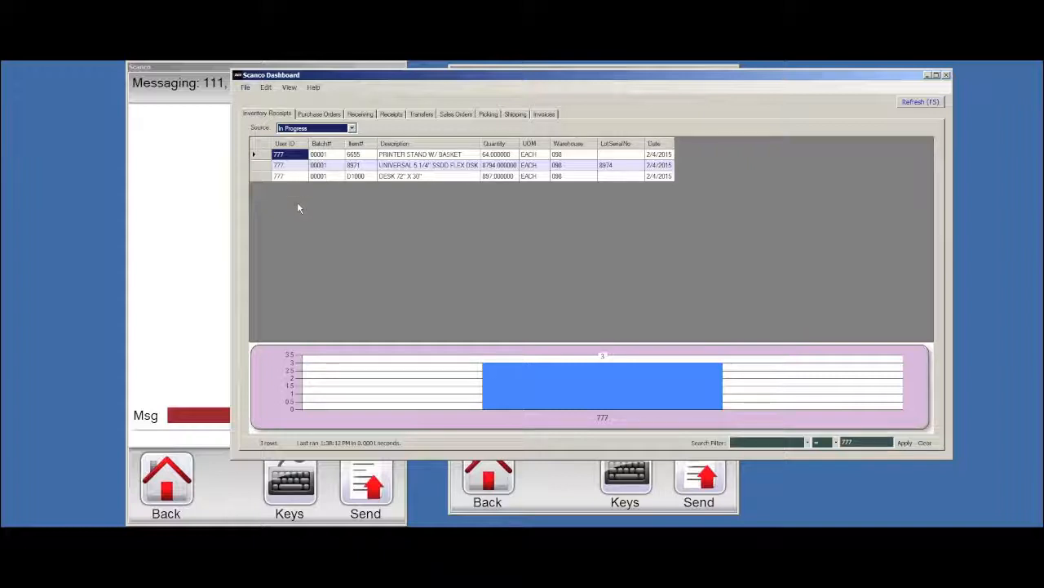
pyautogui.click(318, 115)
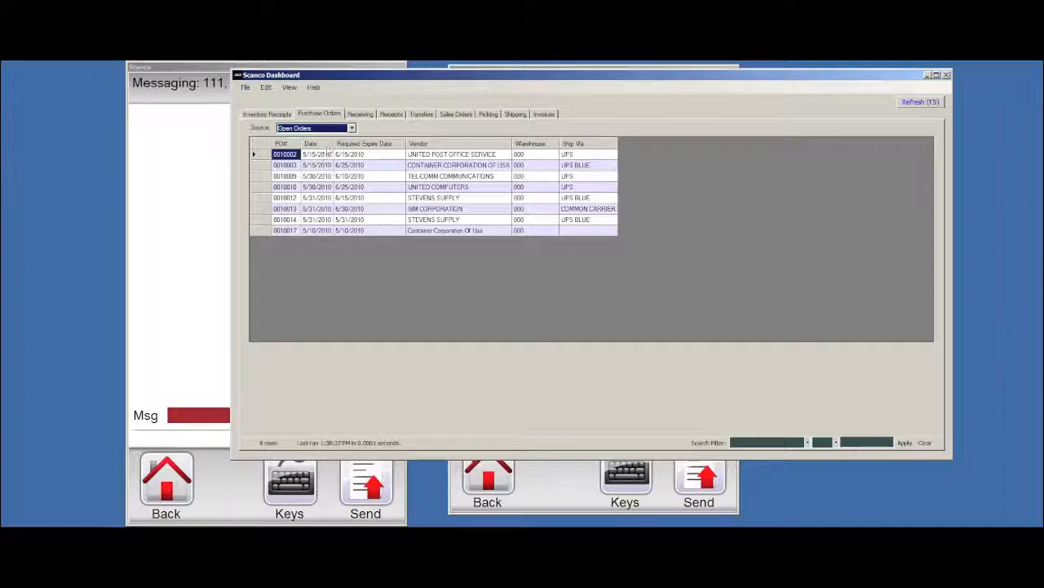
# Switch the Purchase Orders source to Open Items, then Variations, and select the first ordered quantity
pyautogui.click(354, 128)
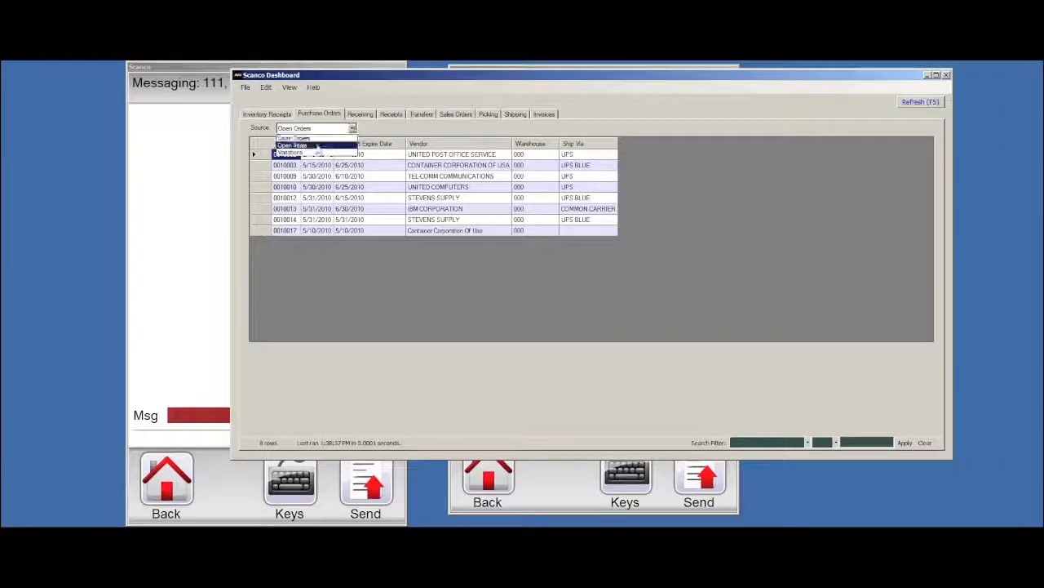
pyautogui.click(291, 146)
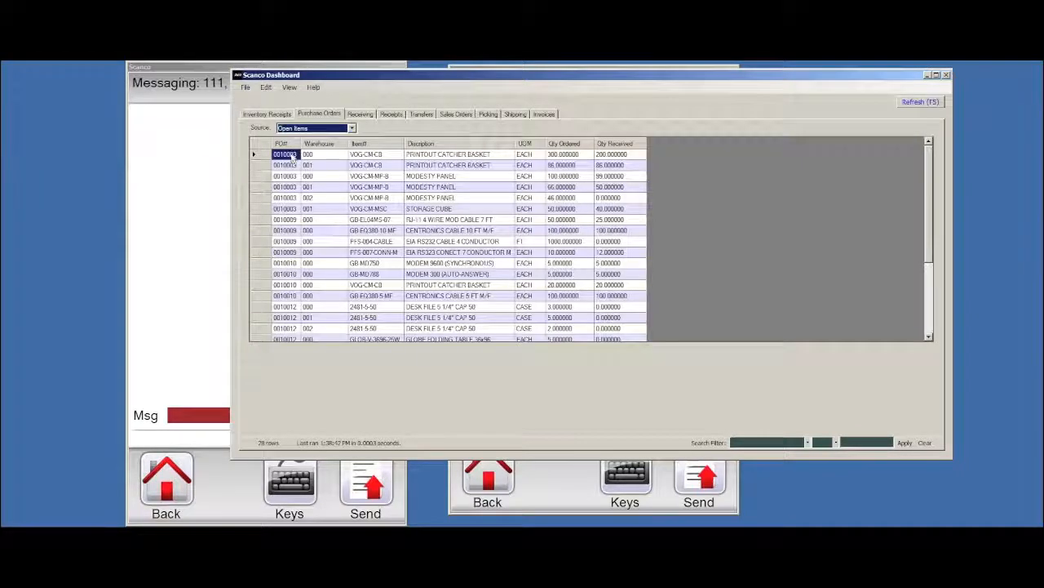
pyautogui.click(352, 128)
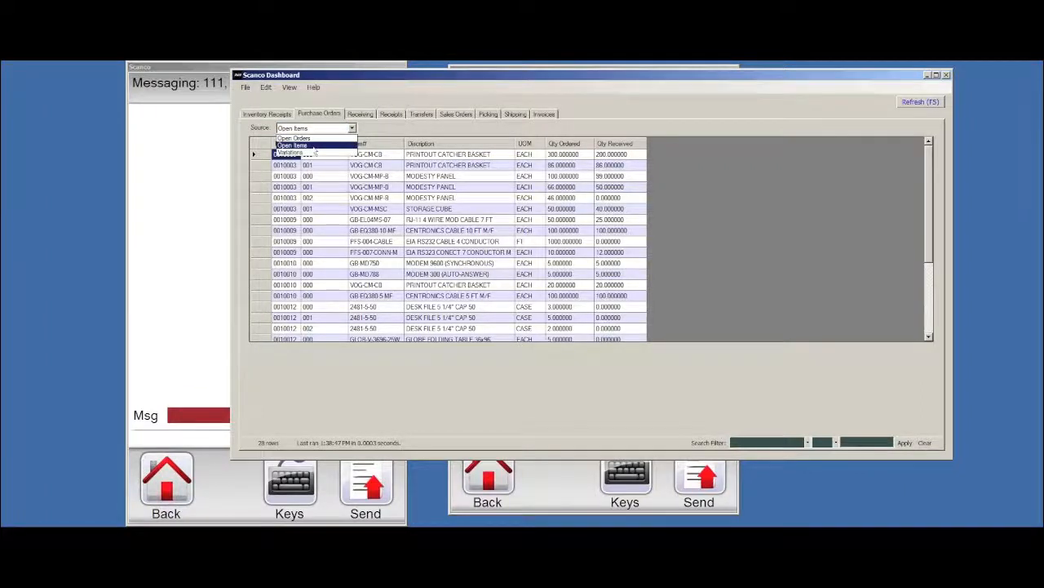
pyautogui.click(318, 150)
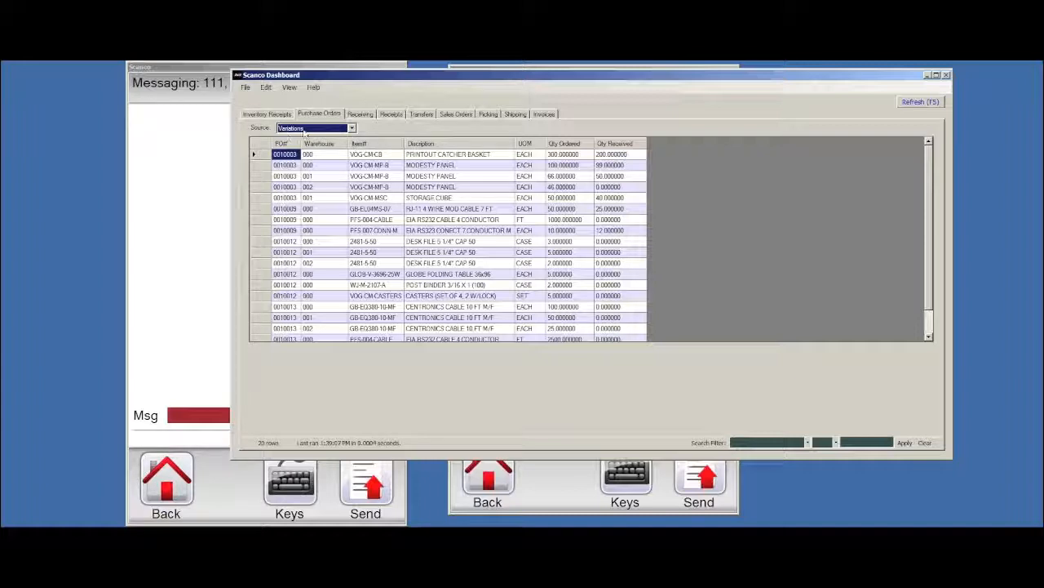
pyautogui.click(584, 156)
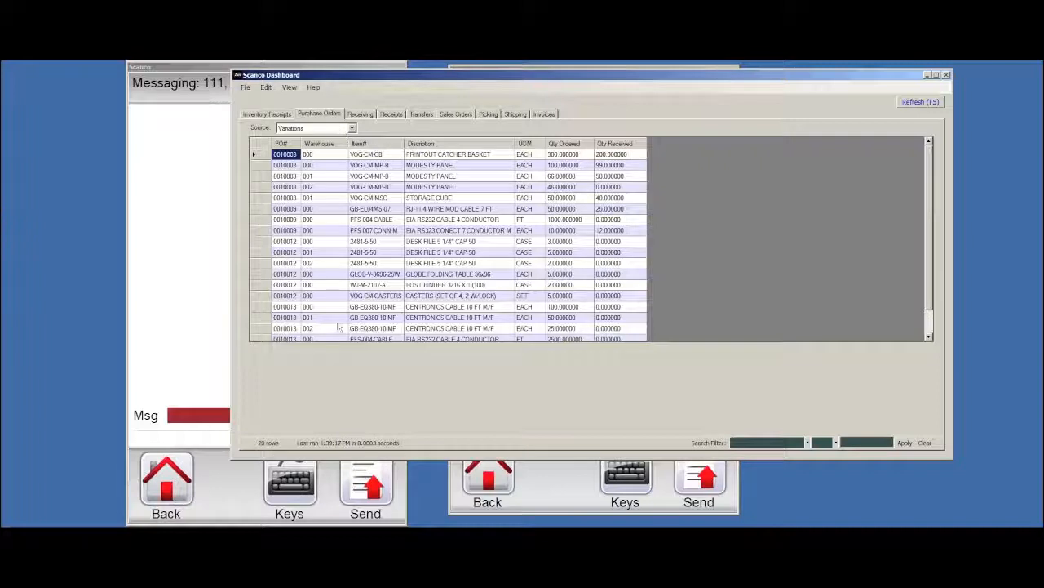
# Return to Open Items, compare ordered and received quantities for 0010009, then show receiving history
pyautogui.click(352, 129)
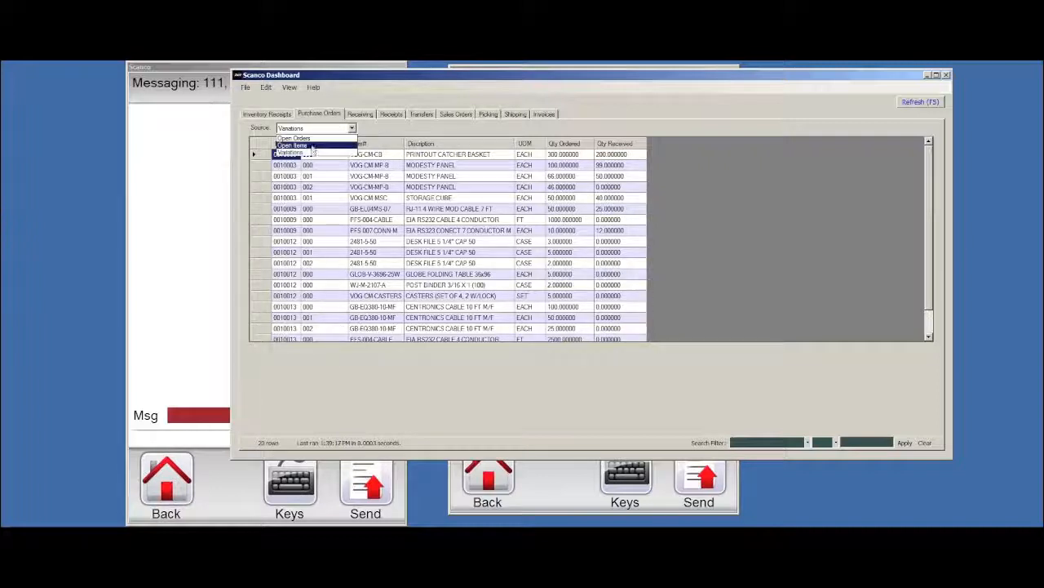
pyautogui.click(298, 138)
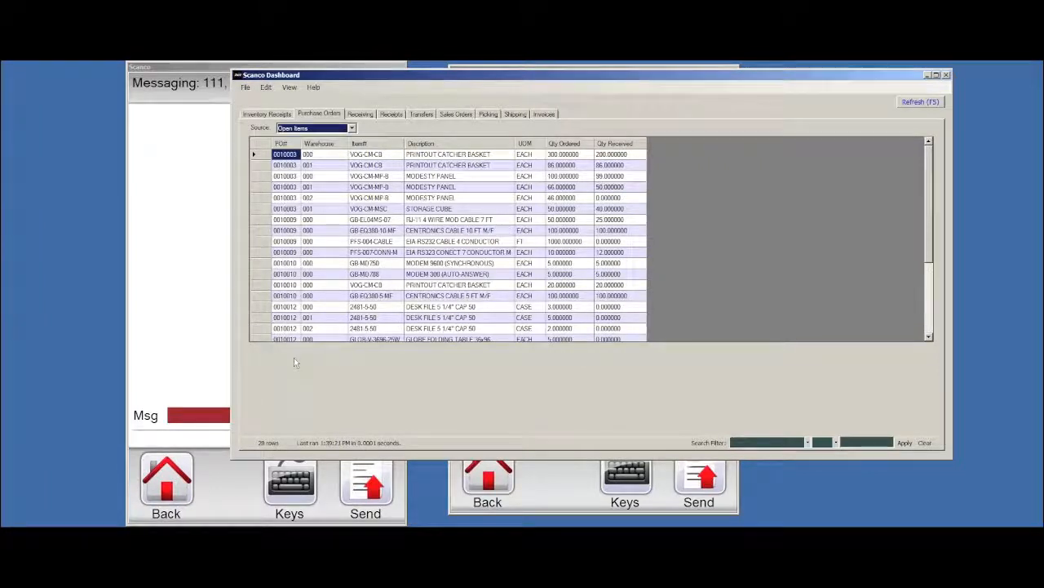
pyautogui.click(571, 231)
pyautogui.click(614, 231)
pyautogui.click(571, 231)
pyautogui.click(617, 232)
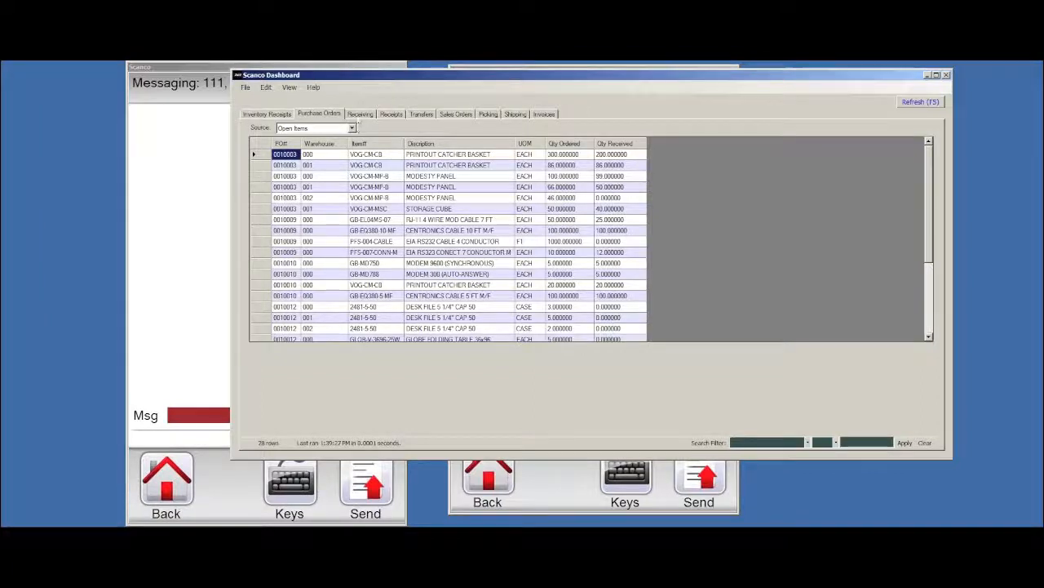
pyautogui.click(360, 114)
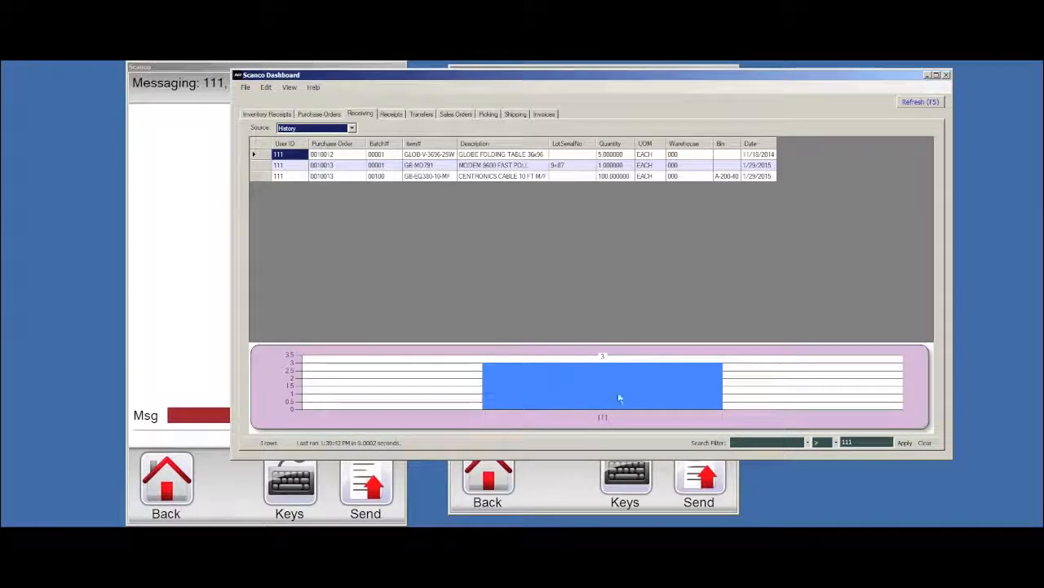
# Review transfers in progress, then the in-process picking orders, noting the one being picked by 777
pyautogui.click(421, 113)
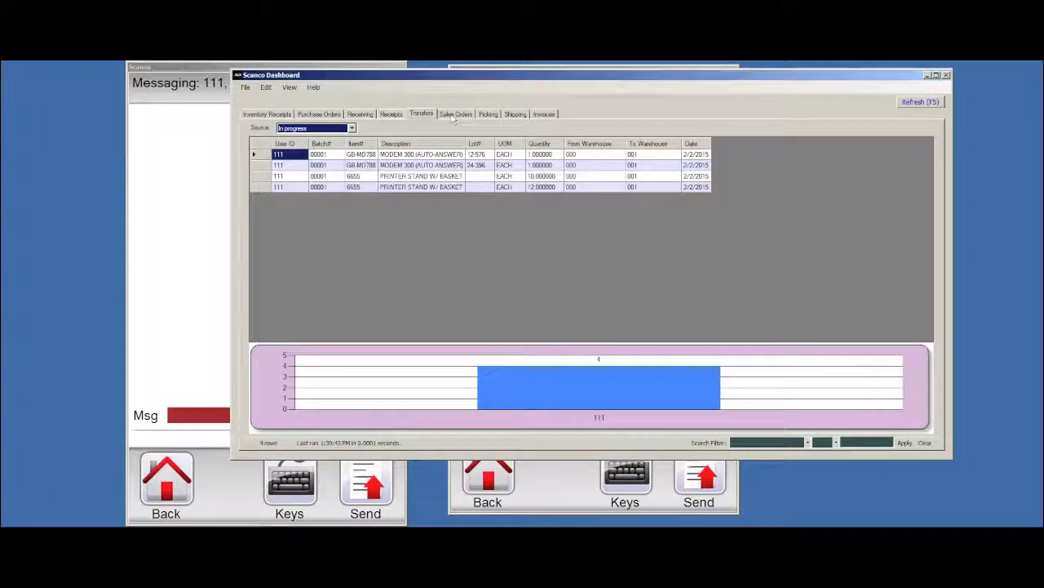
pyautogui.click(489, 114)
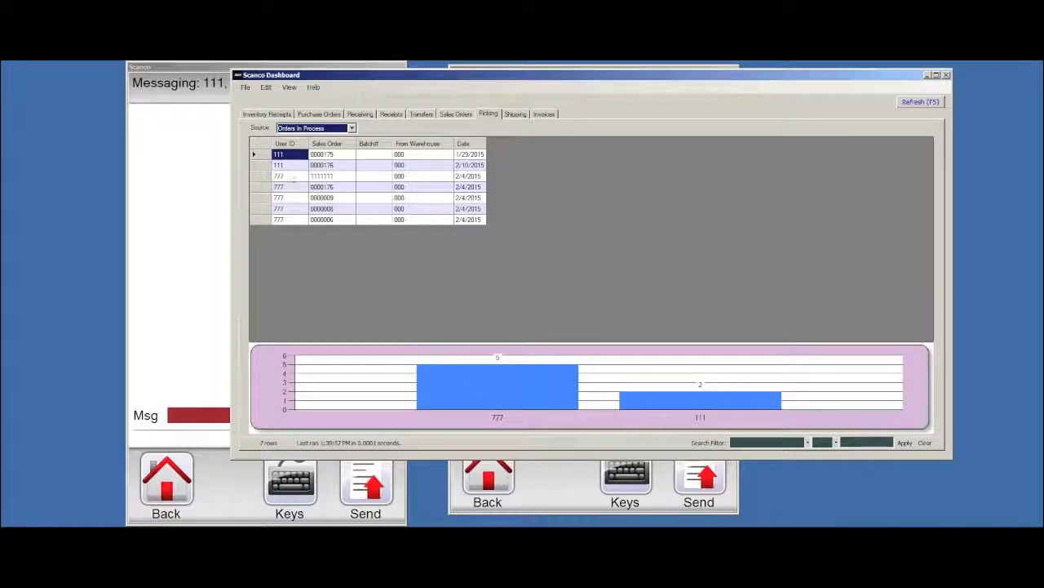
pyautogui.click(292, 176)
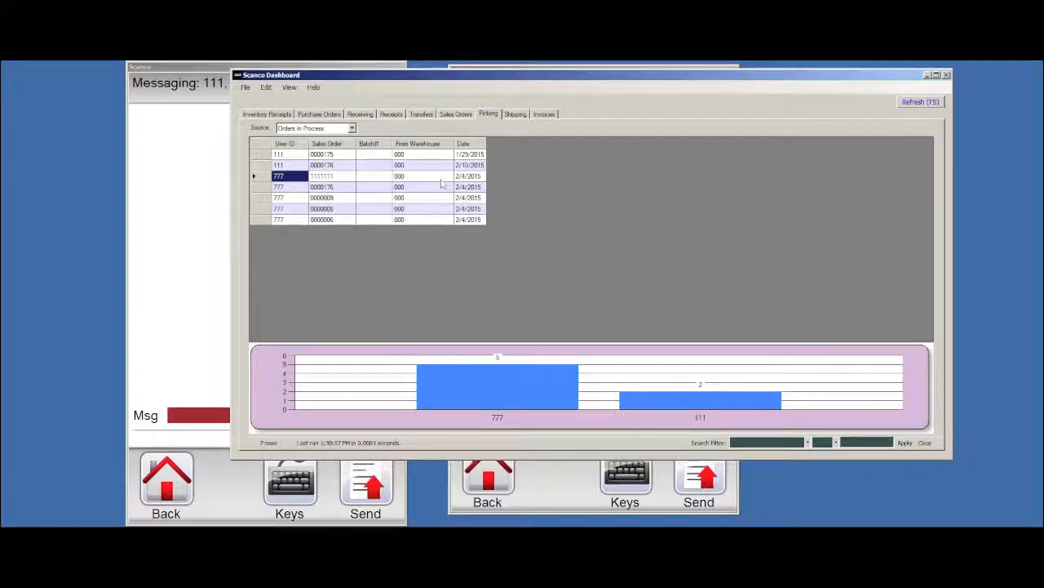
# Switch the Picking source through In Process lines and Orders Picked to History
pyautogui.click(352, 128)
pyautogui.click(325, 150)
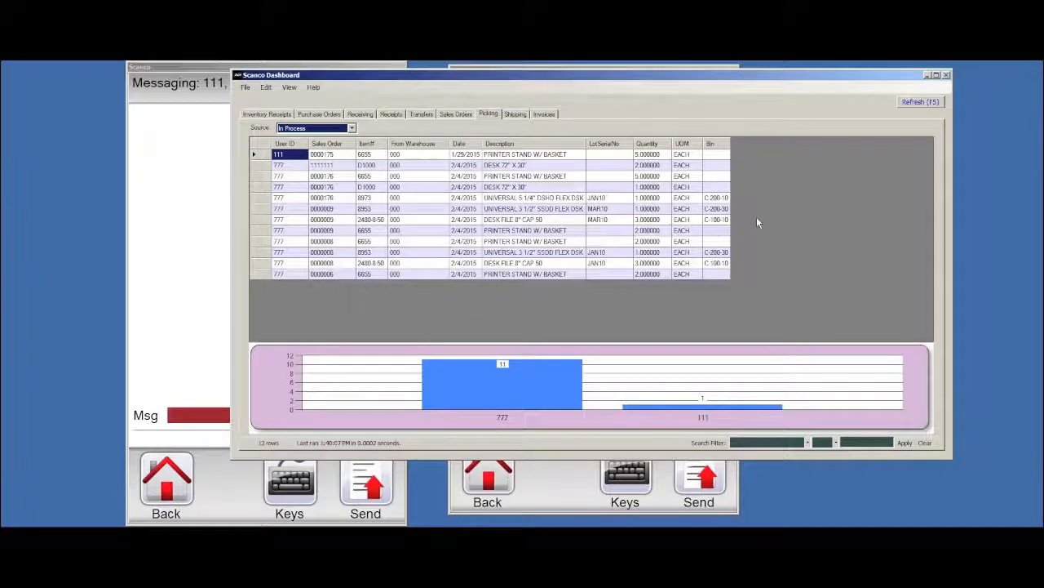
pyautogui.click(352, 128)
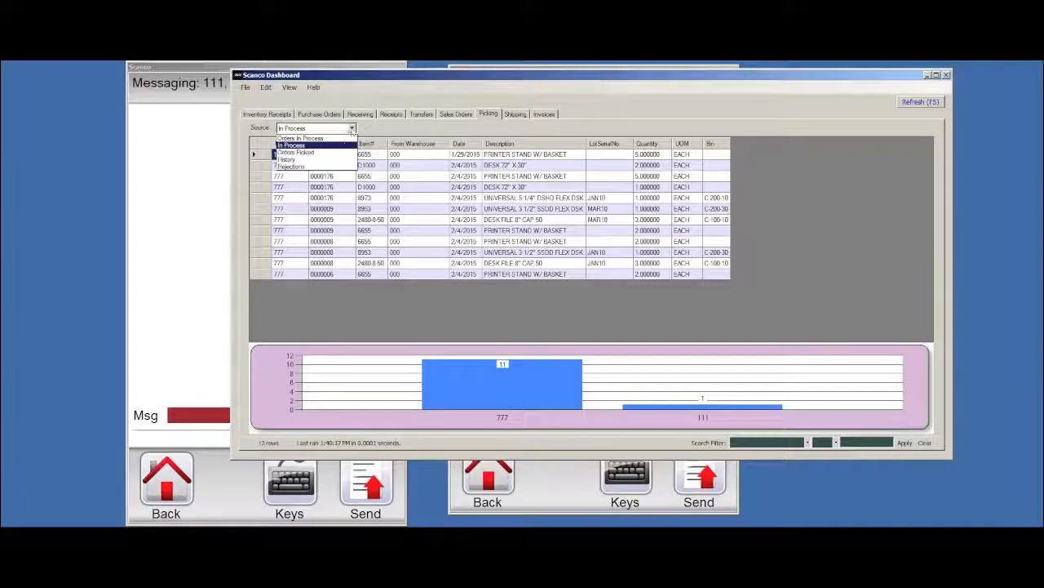
pyautogui.click(330, 153)
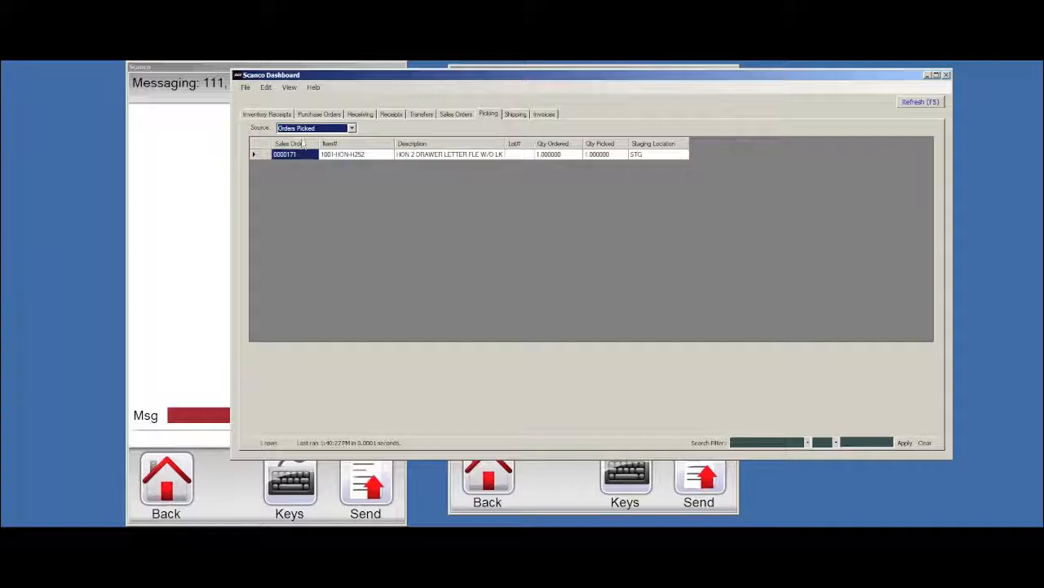
pyautogui.click(352, 128)
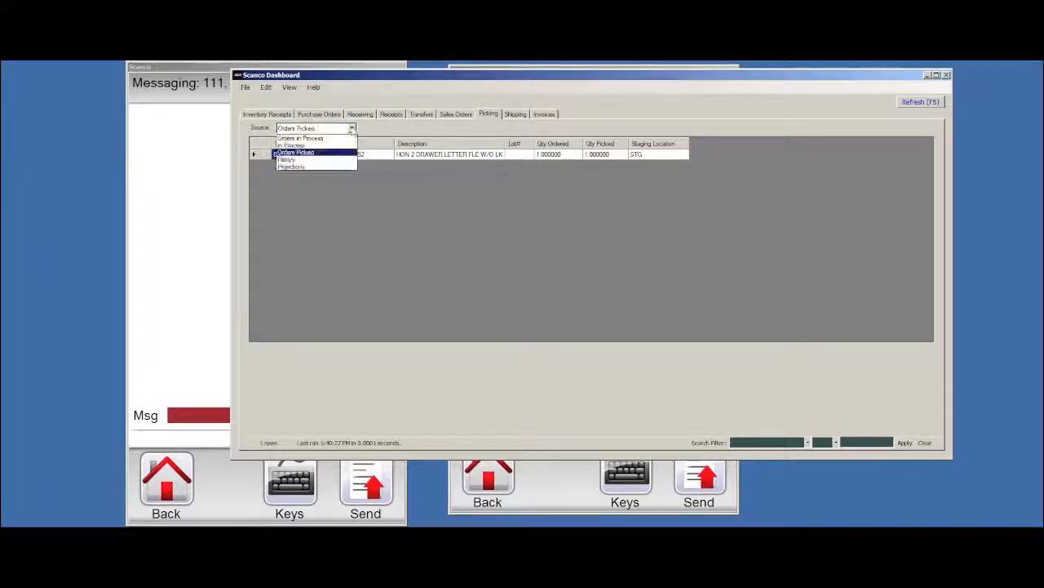
pyautogui.click(306, 160)
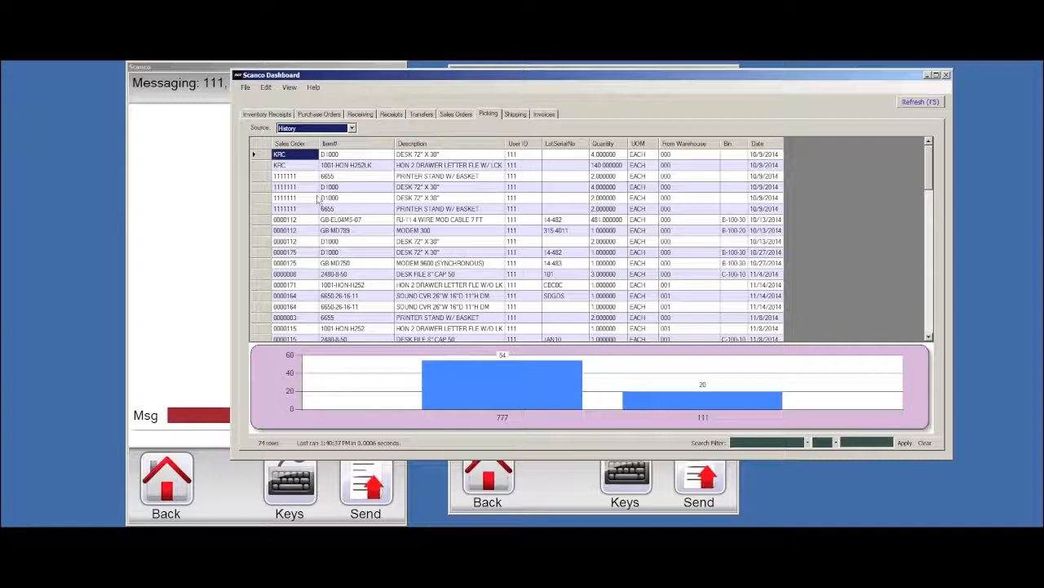
# Check shipping in progress, then list open sales order line items (Source: Open Items)
pyautogui.click(517, 114)
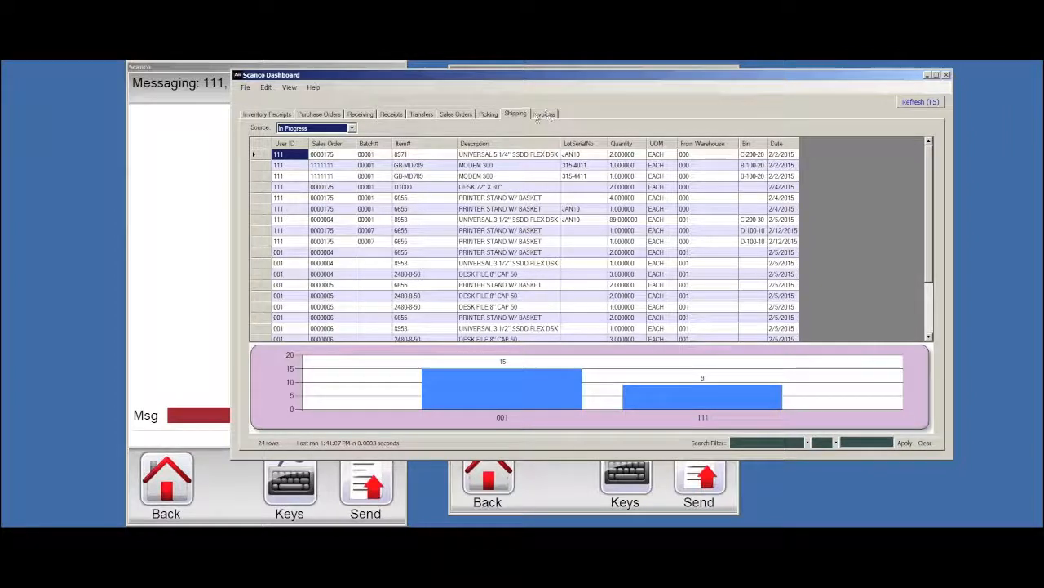
pyautogui.click(457, 114)
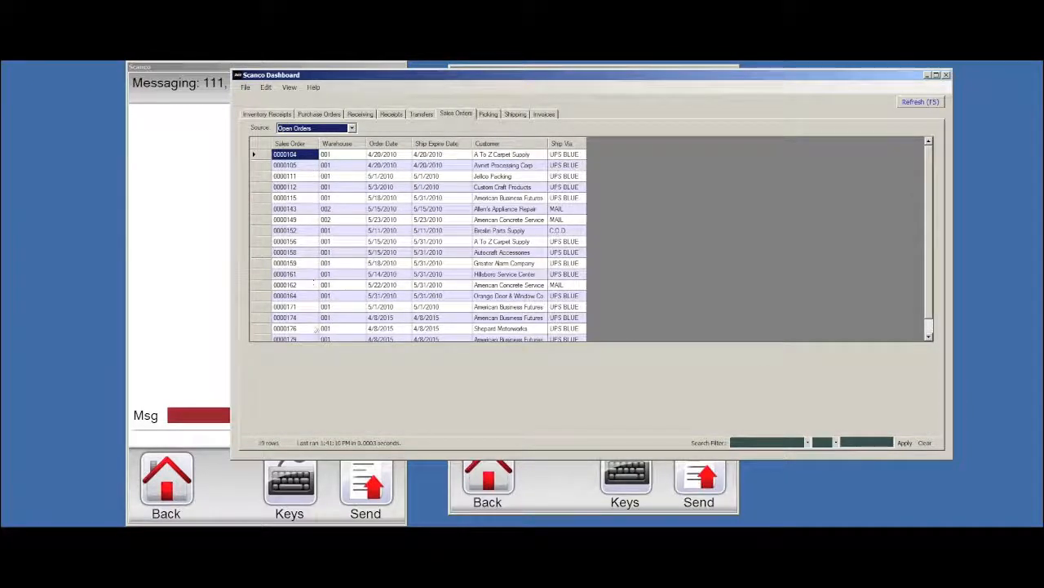
pyautogui.click(352, 128)
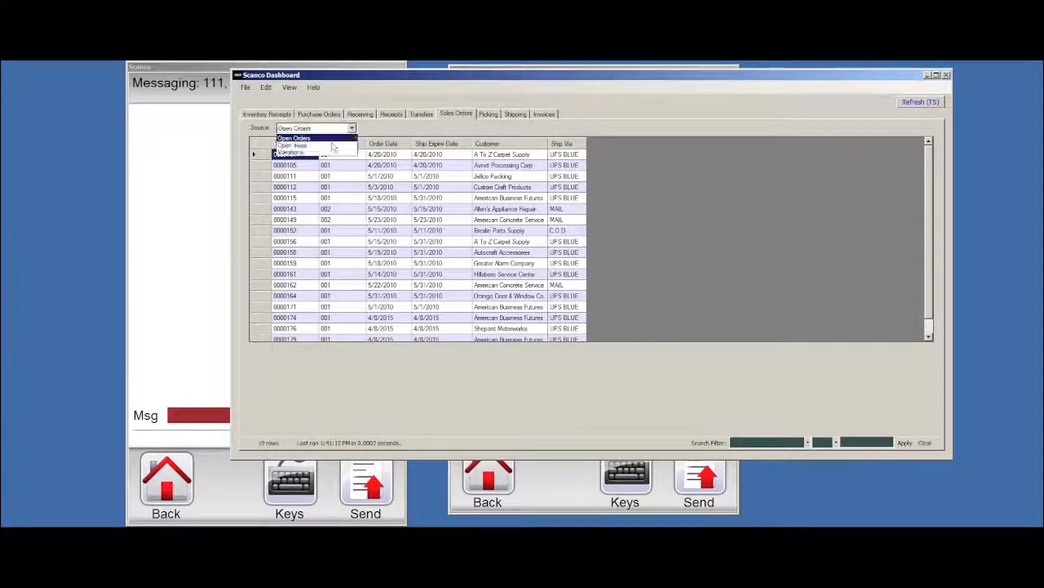
pyautogui.click(290, 143)
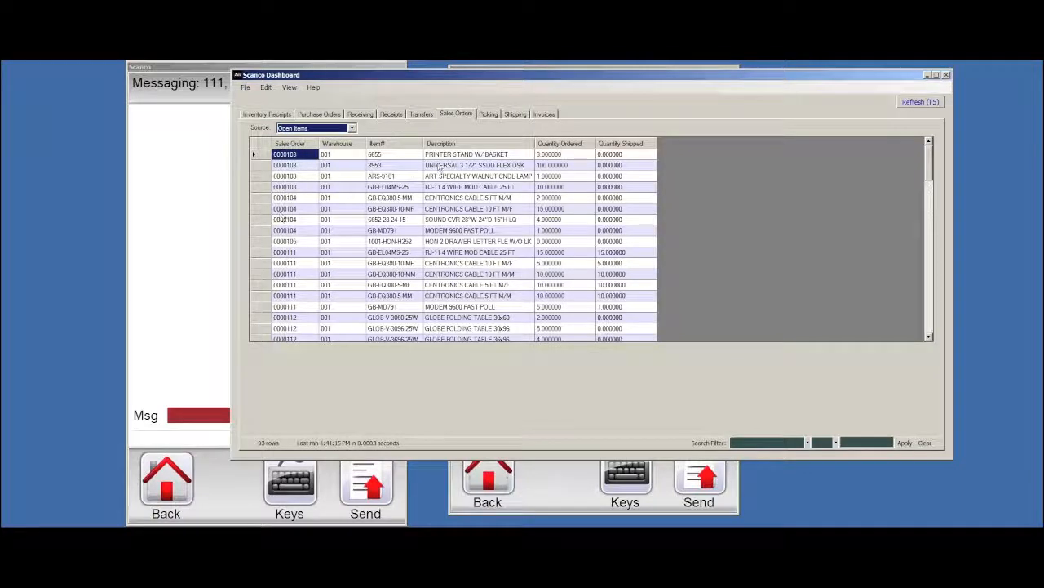
# Show in-process picking lines and the shipping history, then move to the Invoices tab
pyautogui.click(488, 114)
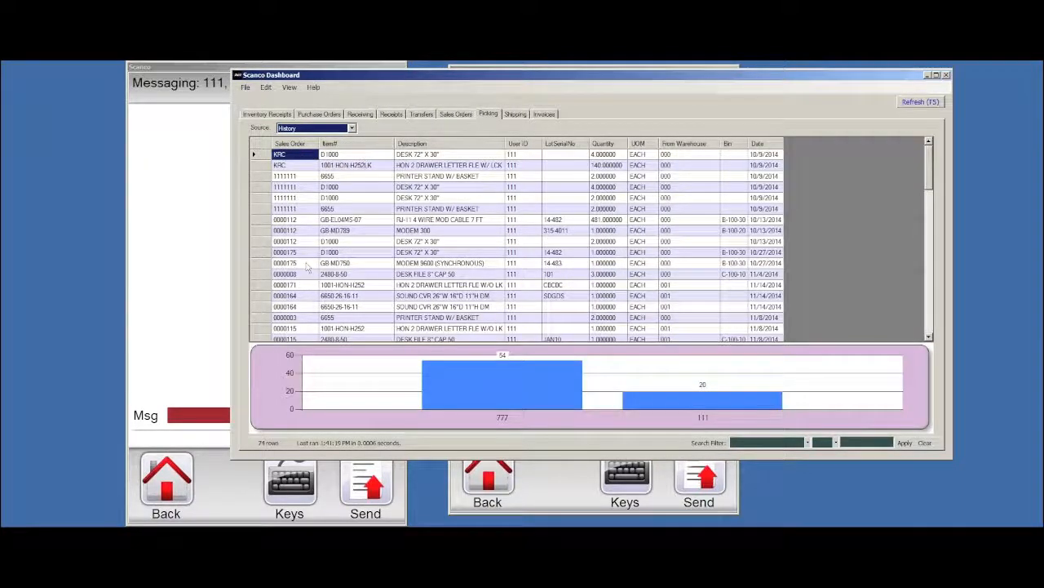
pyautogui.click(352, 128)
pyautogui.click(332, 139)
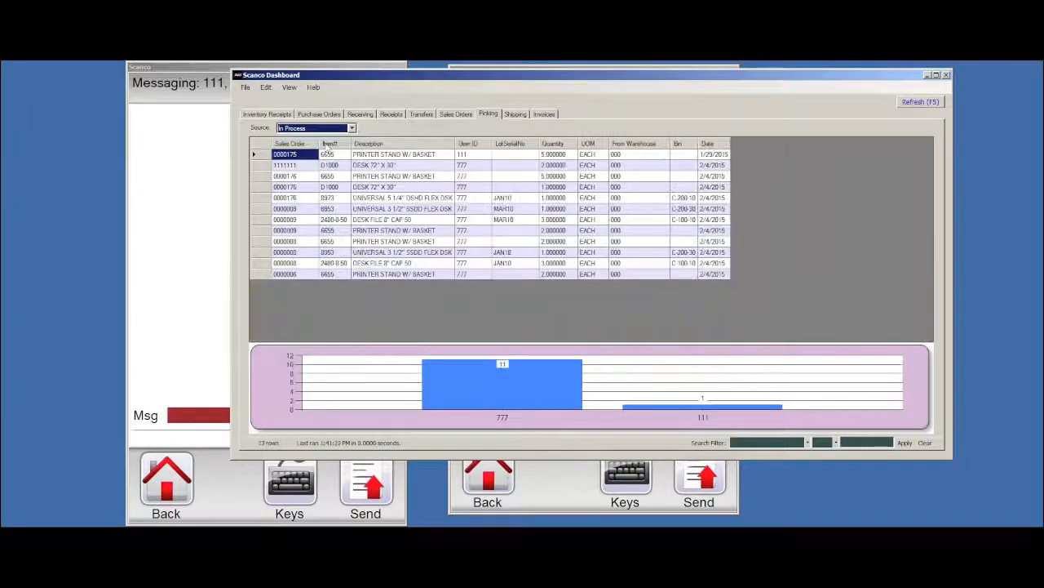
pyautogui.click(515, 115)
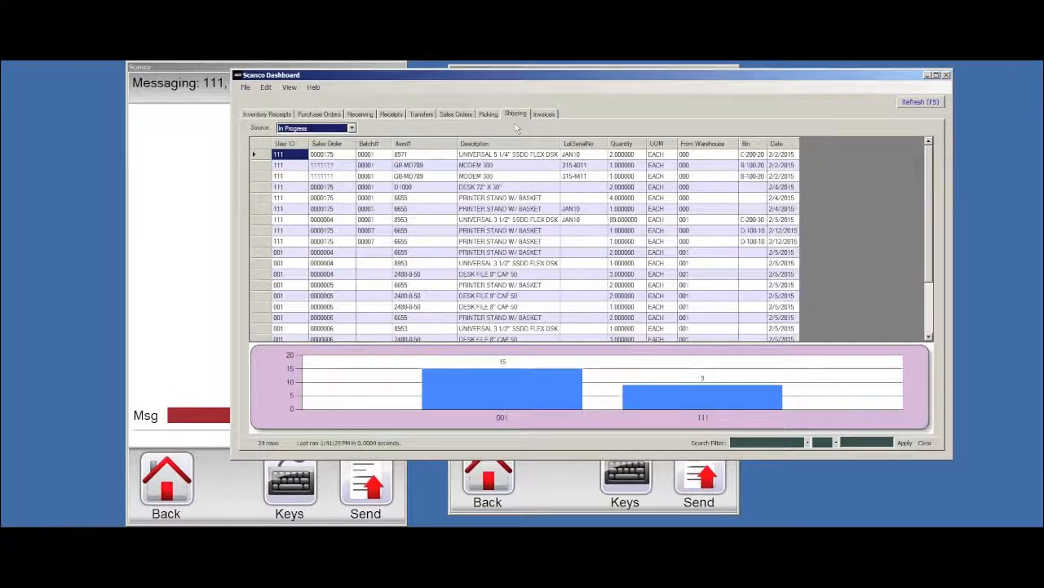
pyautogui.click(351, 129)
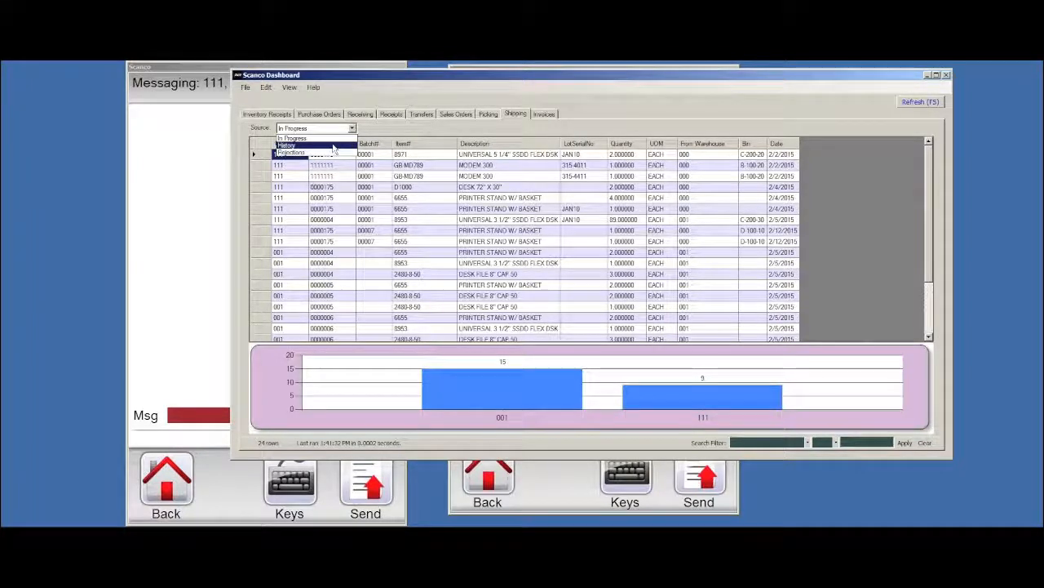
pyautogui.click(336, 153)
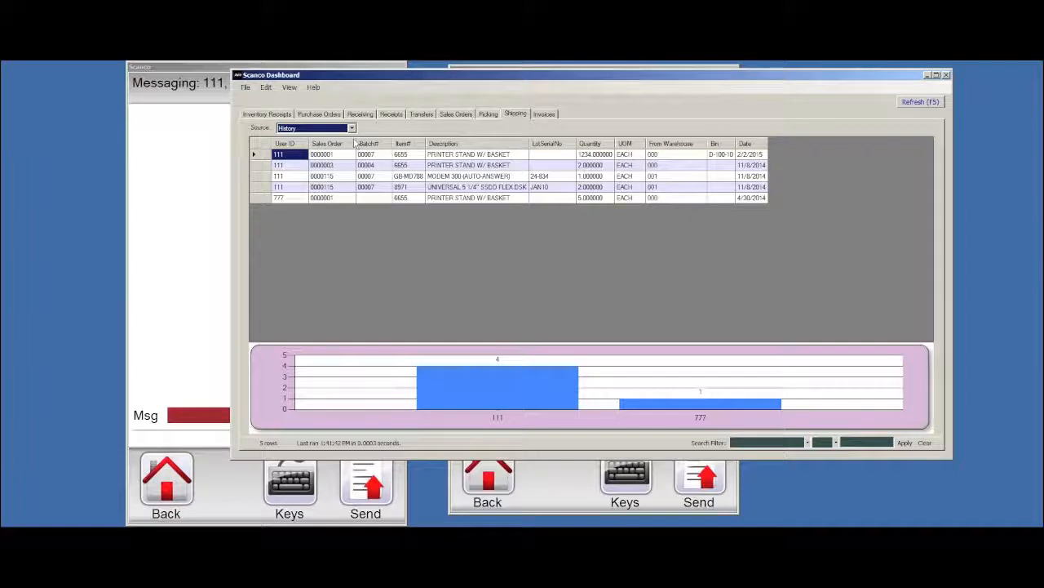
pyautogui.click(351, 128)
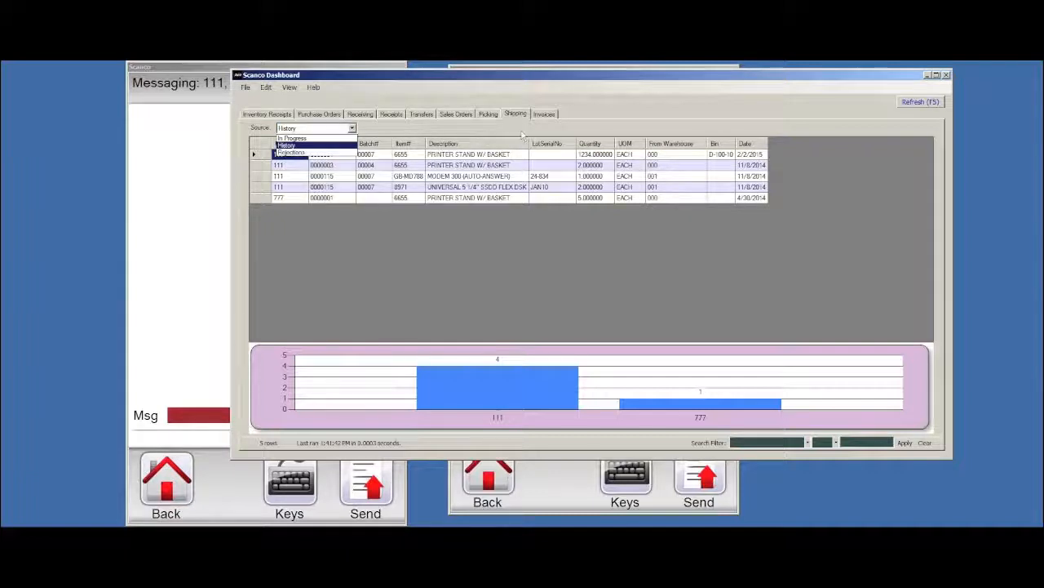
pyautogui.click(542, 115)
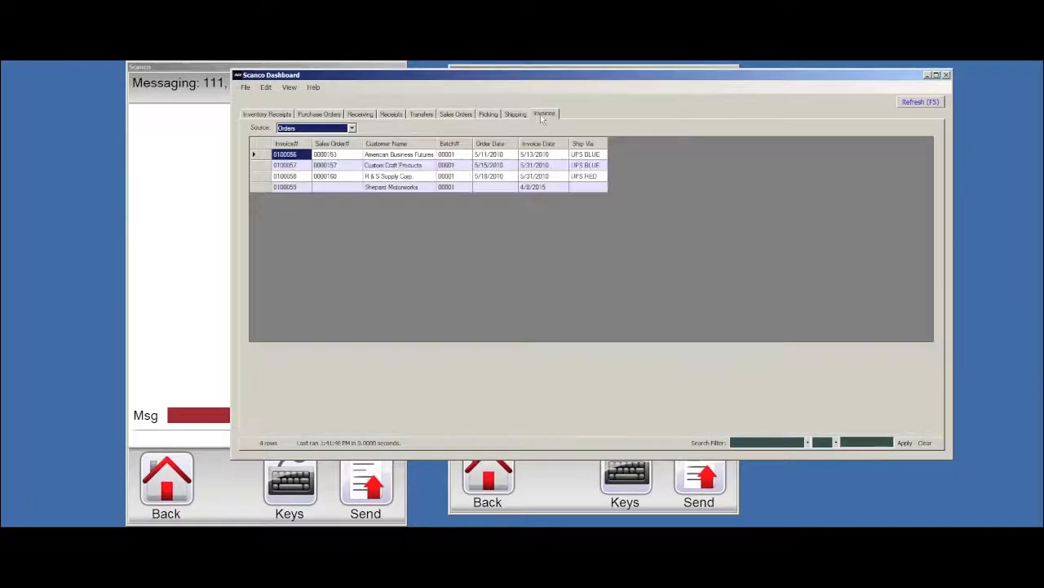
# Set the Invoices source to Items, then bring Keynote forward for the contact slide
pyautogui.click(352, 129)
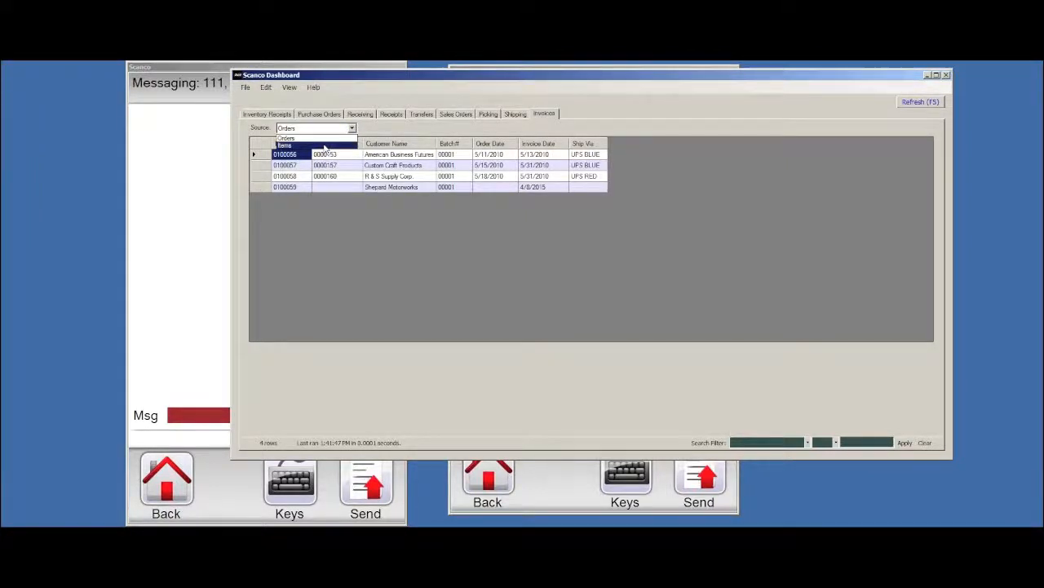
pyautogui.click(327, 152)
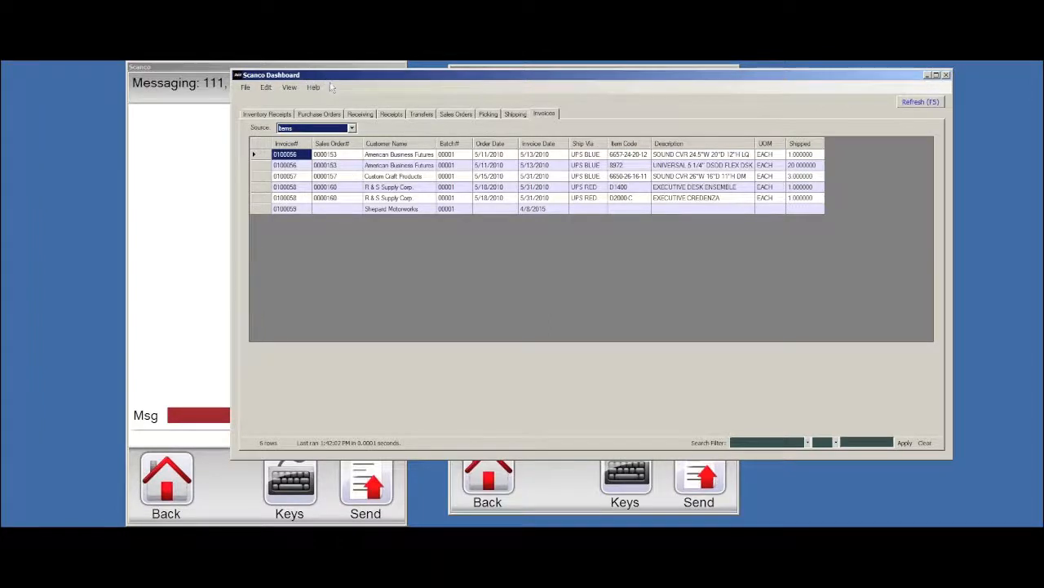
pyautogui.moveTo(328, 83); pyautogui.dragTo(333, 91)
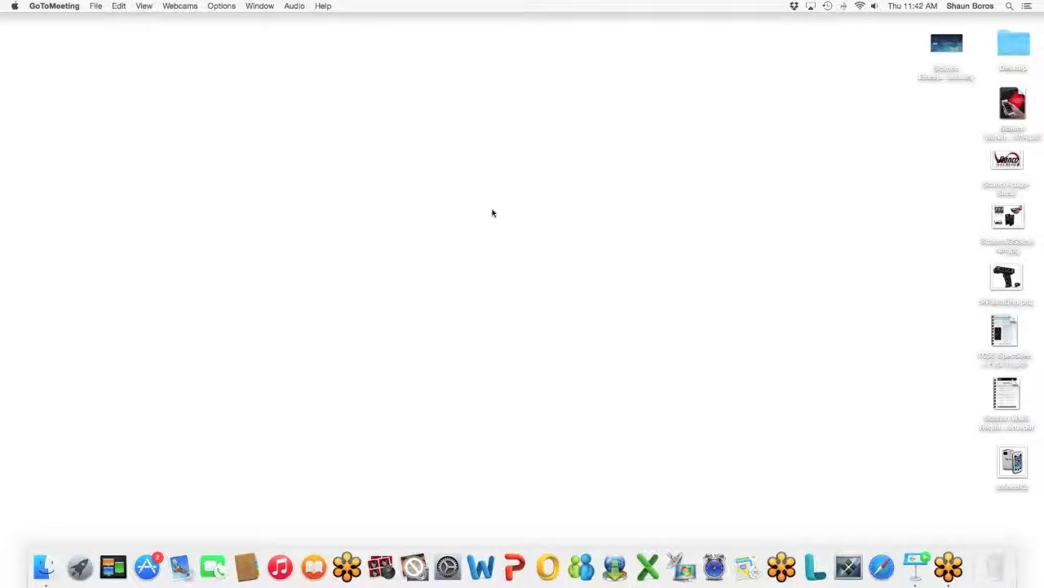
pyautogui.click(914, 542)
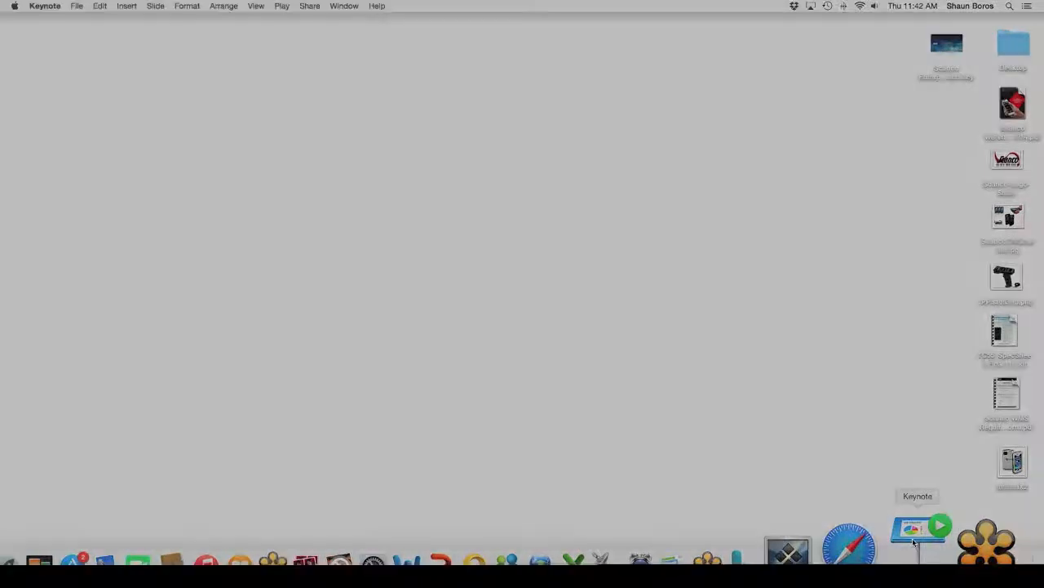